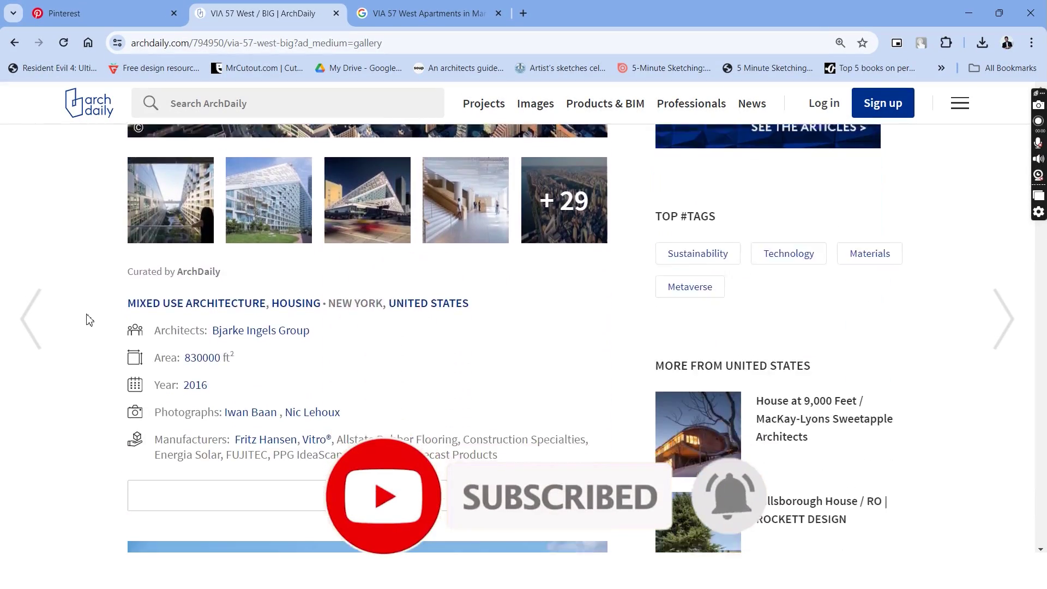
Step: Review the VIA 57 West project page on ArchDaily and browse its site and concept diagrams as reference
scroll(88, 319, "down", 5)
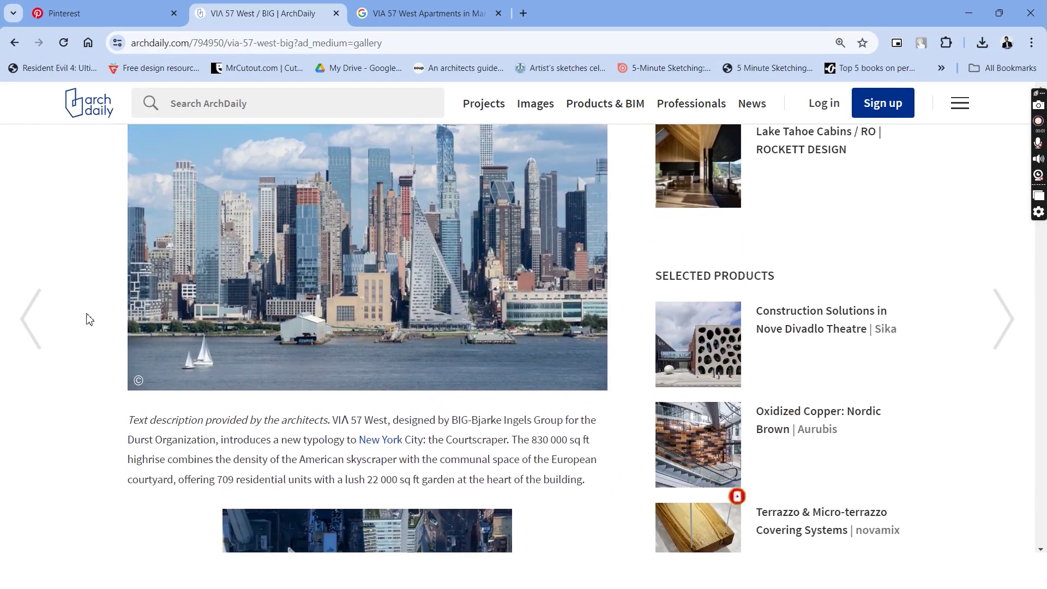
scroll(90, 319, "down", 6)
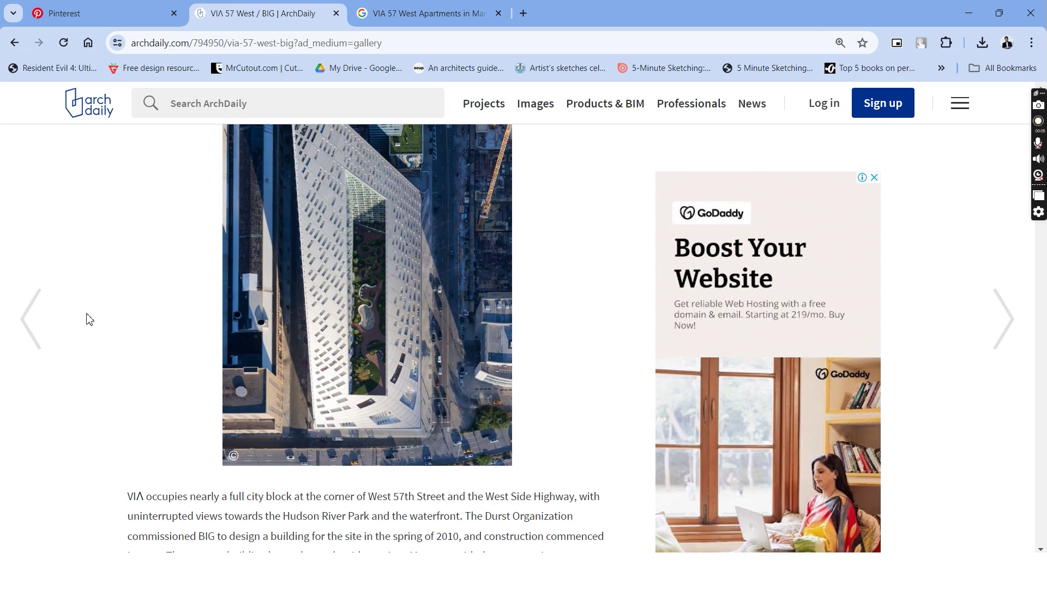
scroll(90, 319, "down", 5)
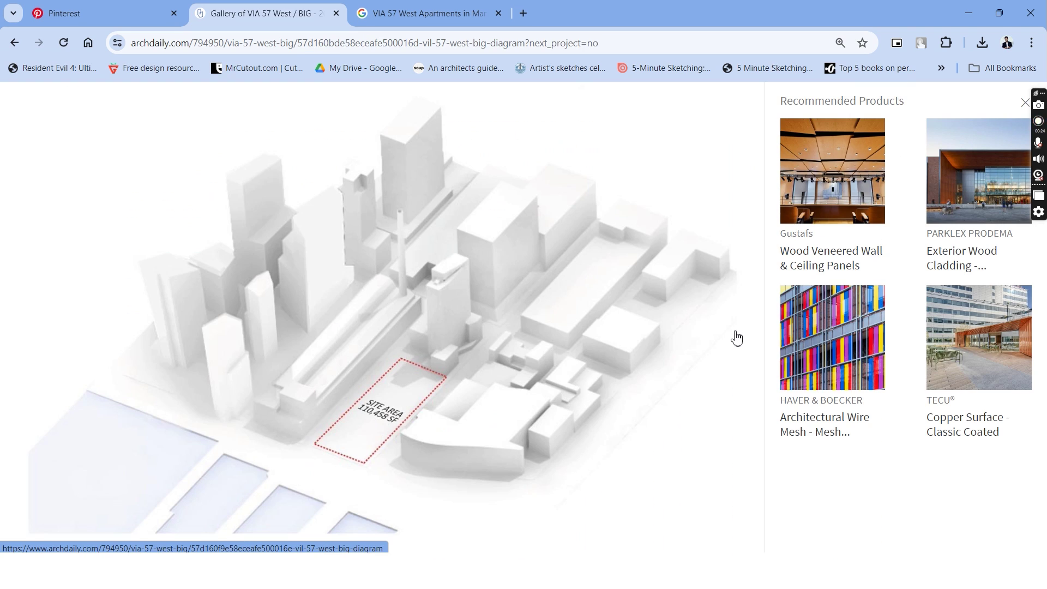
left_click(737, 338)
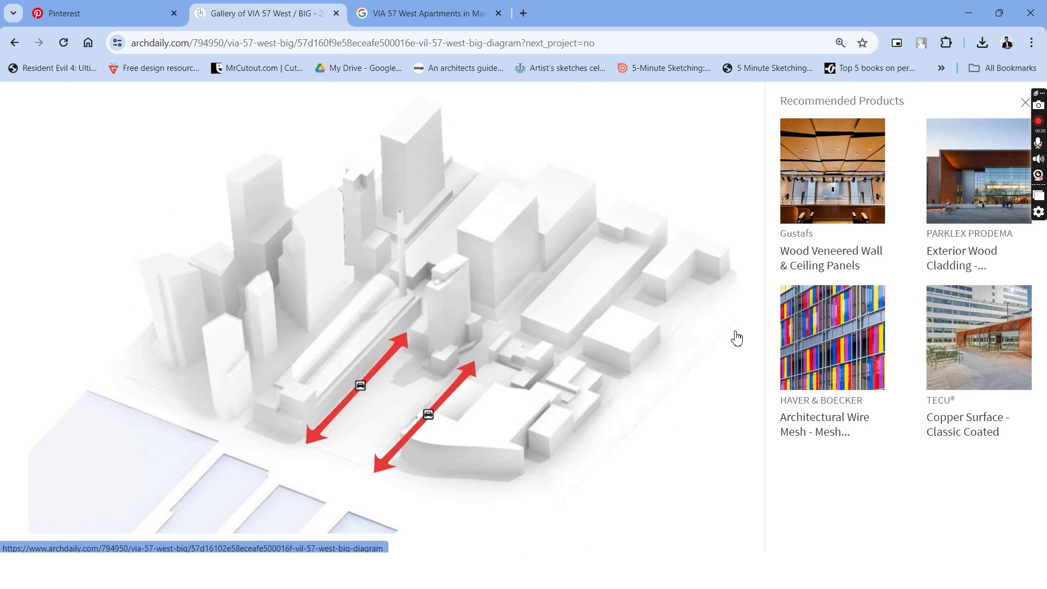
left_click(737, 338)
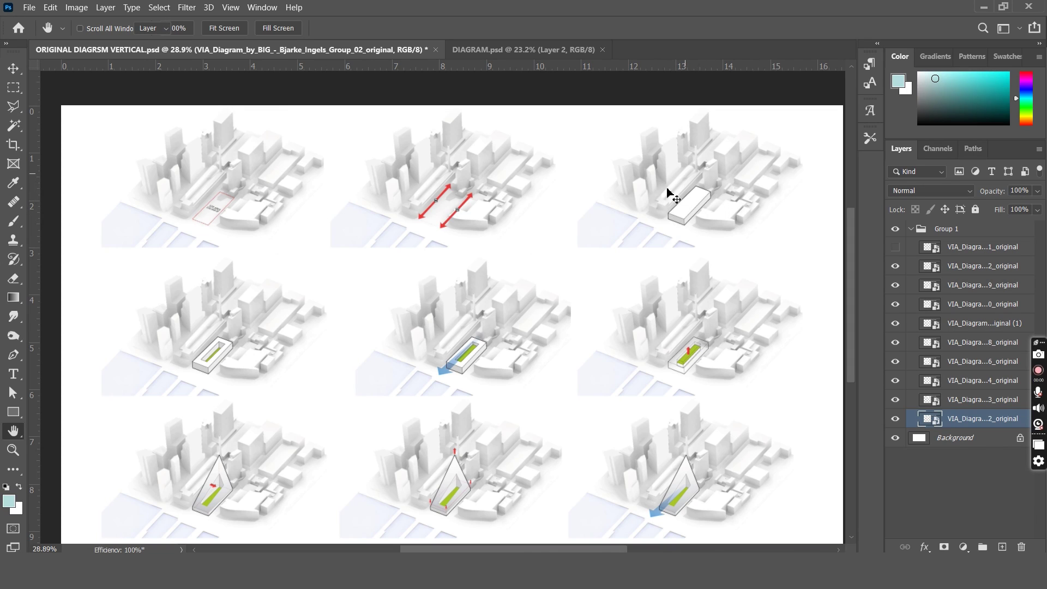
key("v")
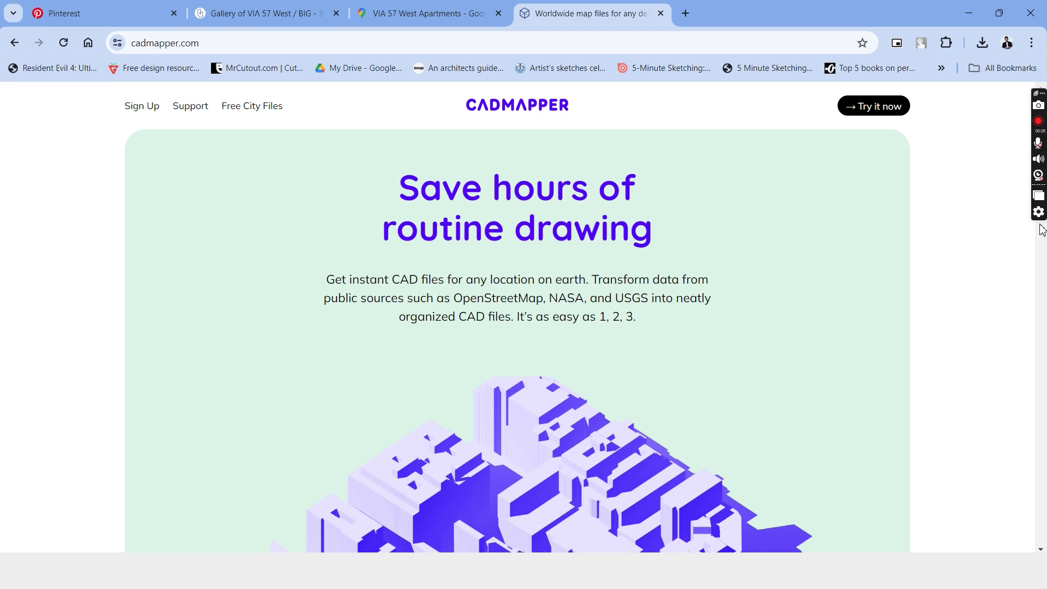
Step: Look over the CADMAPPER site's free map offerings and open its map creation page
left_click_drag(1042, 97, 1042, 346)
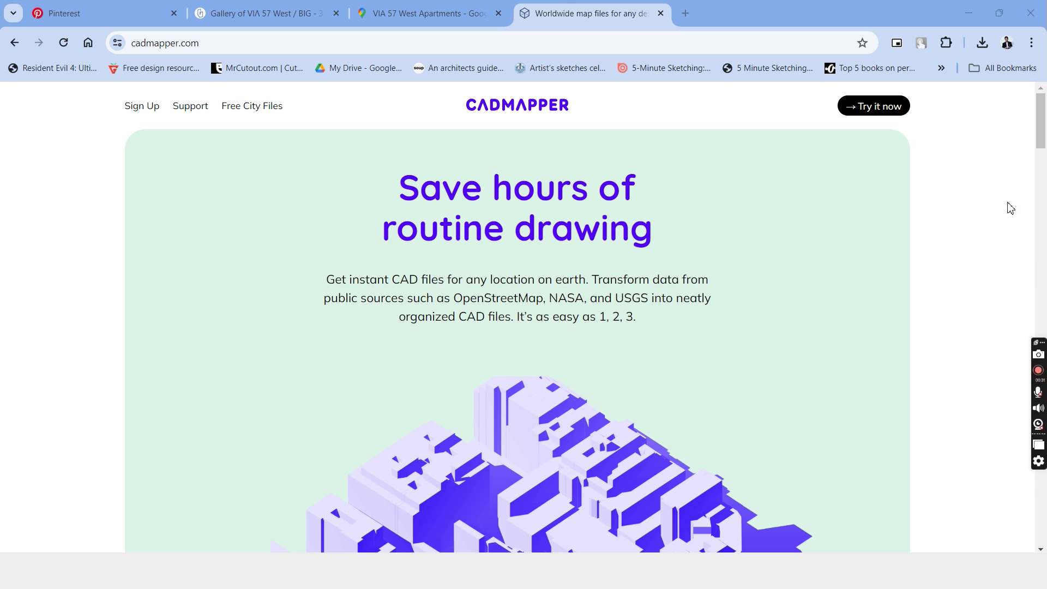
left_click_drag(1045, 138, 1046, 256)
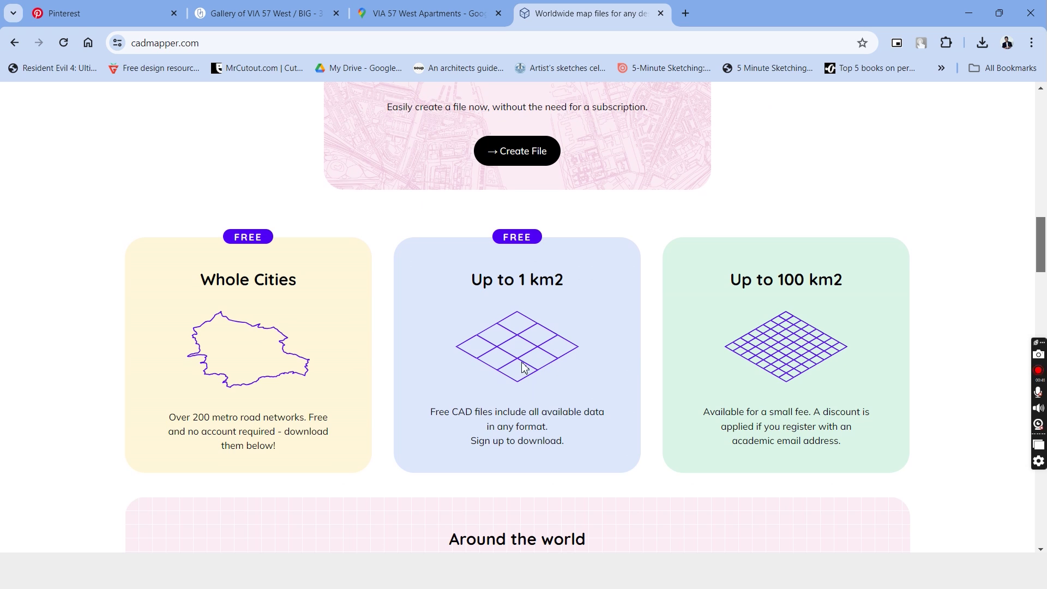
left_click_drag(1045, 265, 1046, 266)
left_click(869, 106)
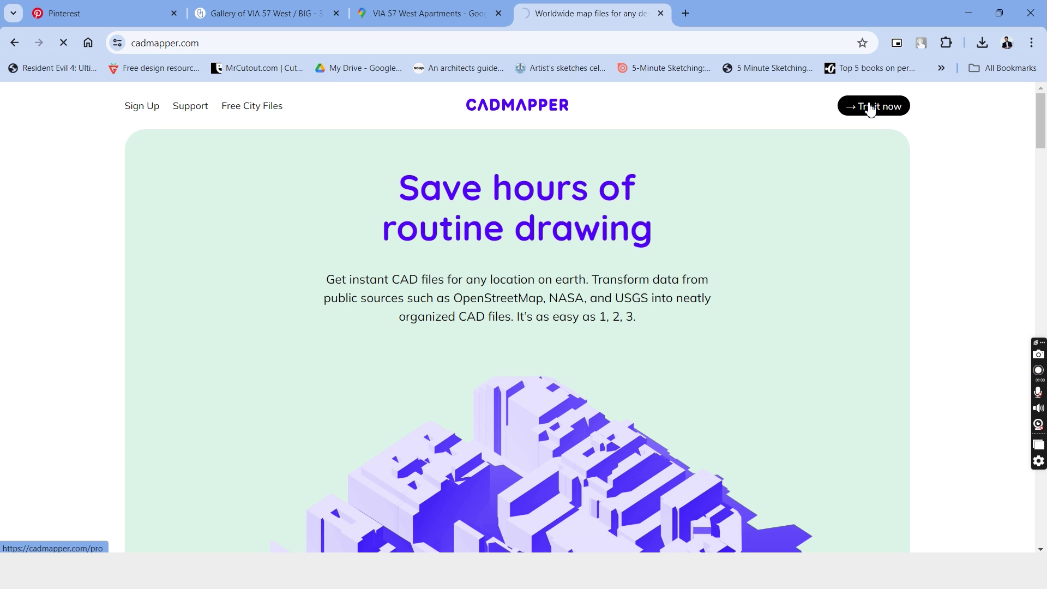
left_click(867, 108)
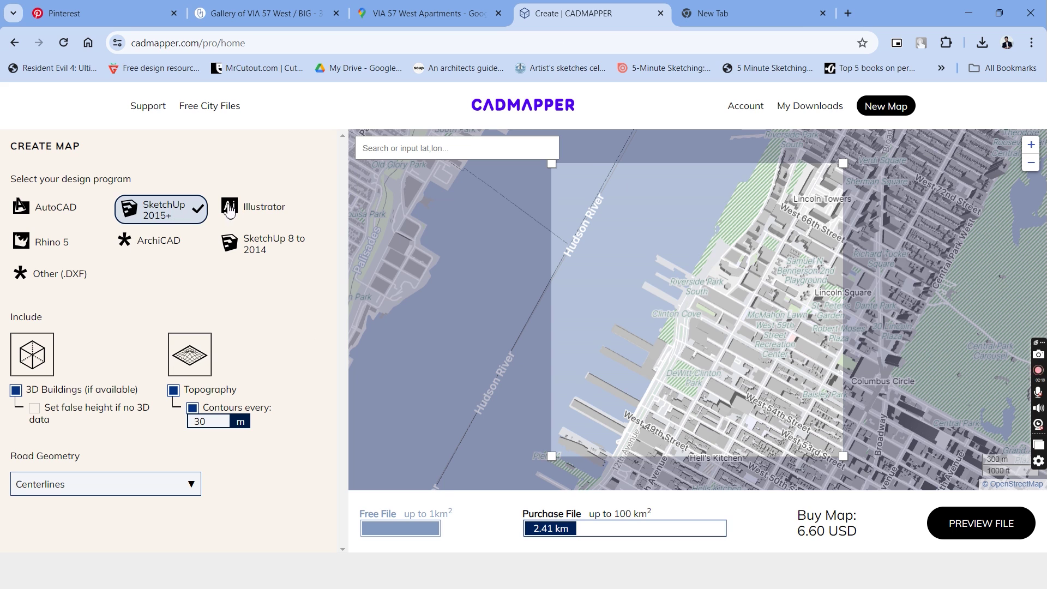
Step: Frame about 0.95 km² of the Manhattan waterfront around Clinton Cove and create the free SketchUp 2015+ file
scroll(818, 270, "down", 1)
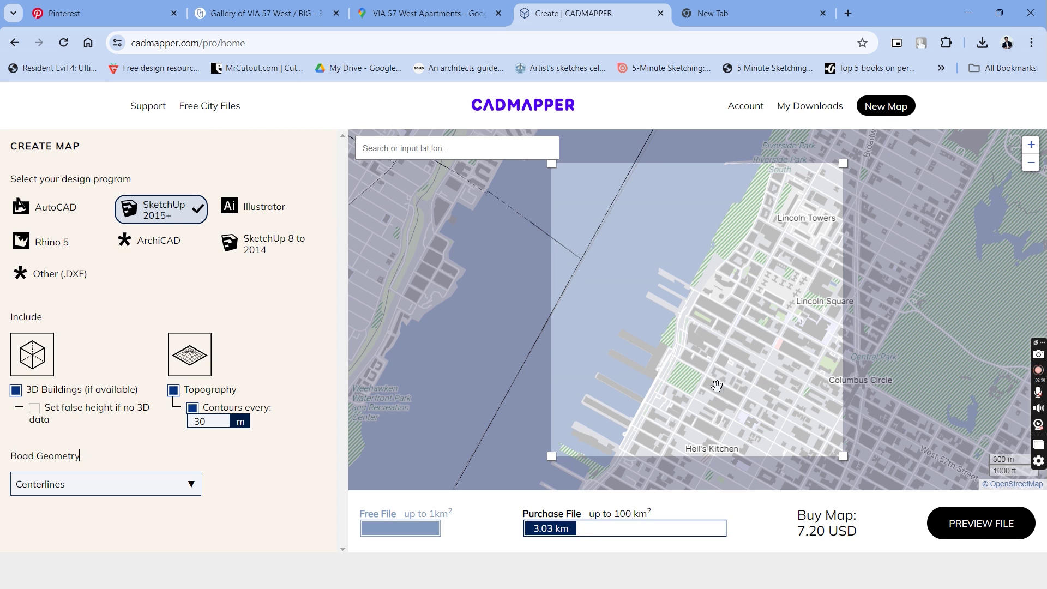
scroll(709, 379, "down", 1)
scroll(703, 372, "up", 5)
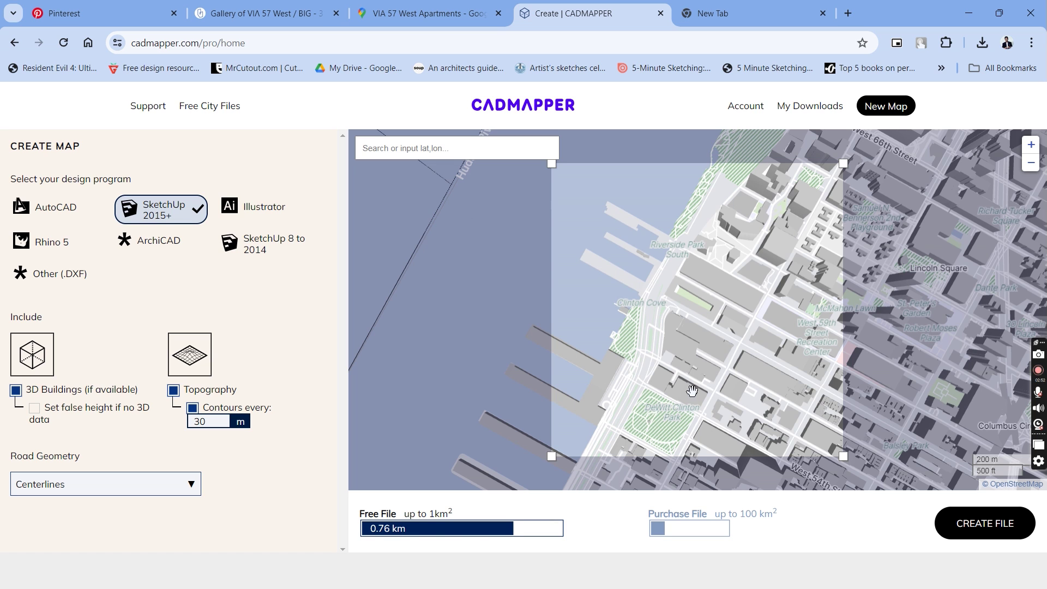
scroll(692, 390, "up", 3)
scroll(691, 391, "down", 3)
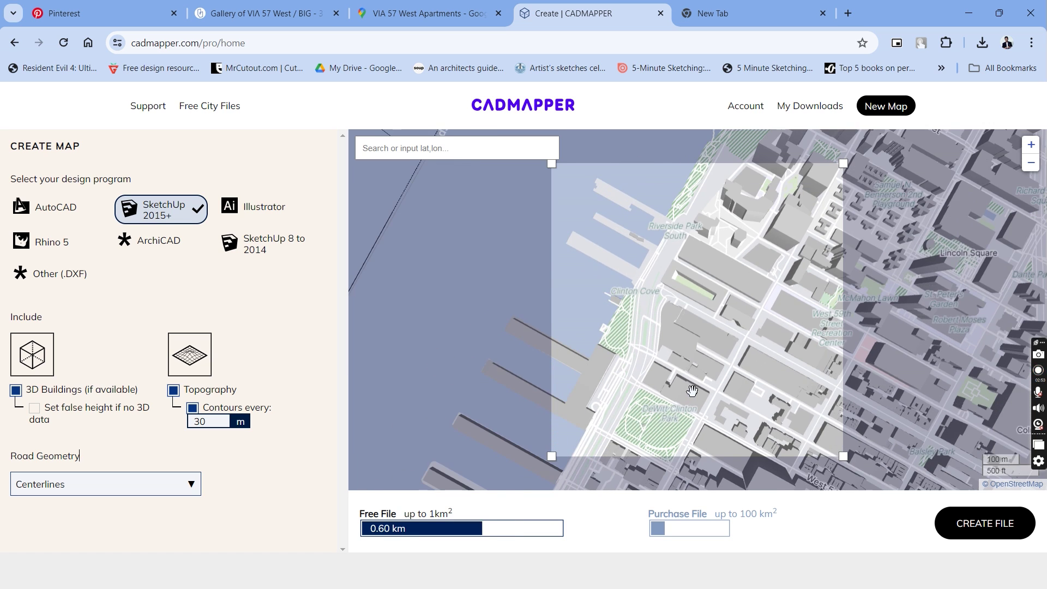
scroll(692, 391, "down", 1)
scroll(707, 319, "up", 1)
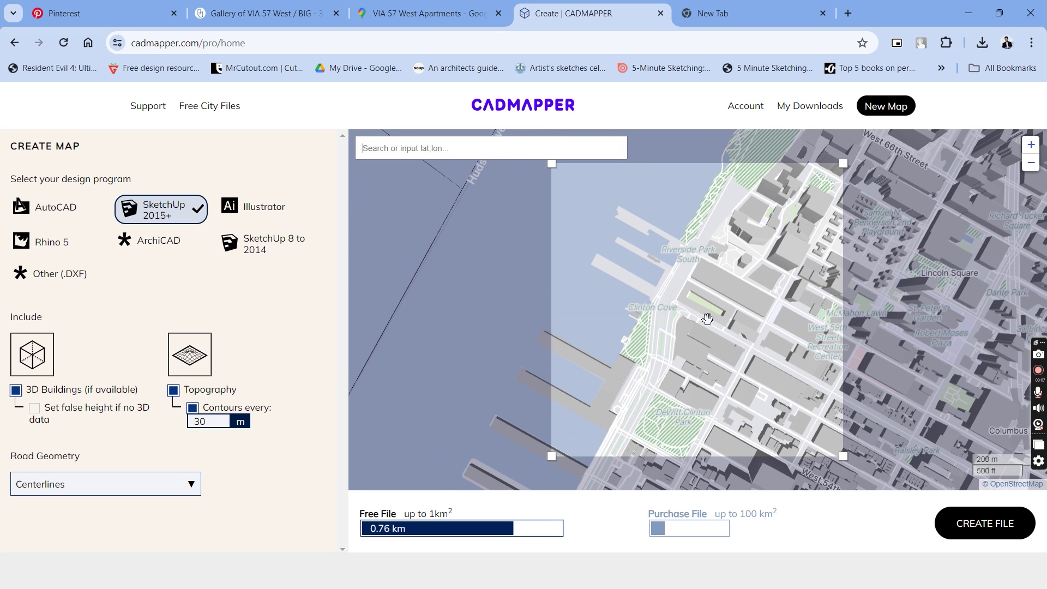
scroll(707, 318, "down", 1)
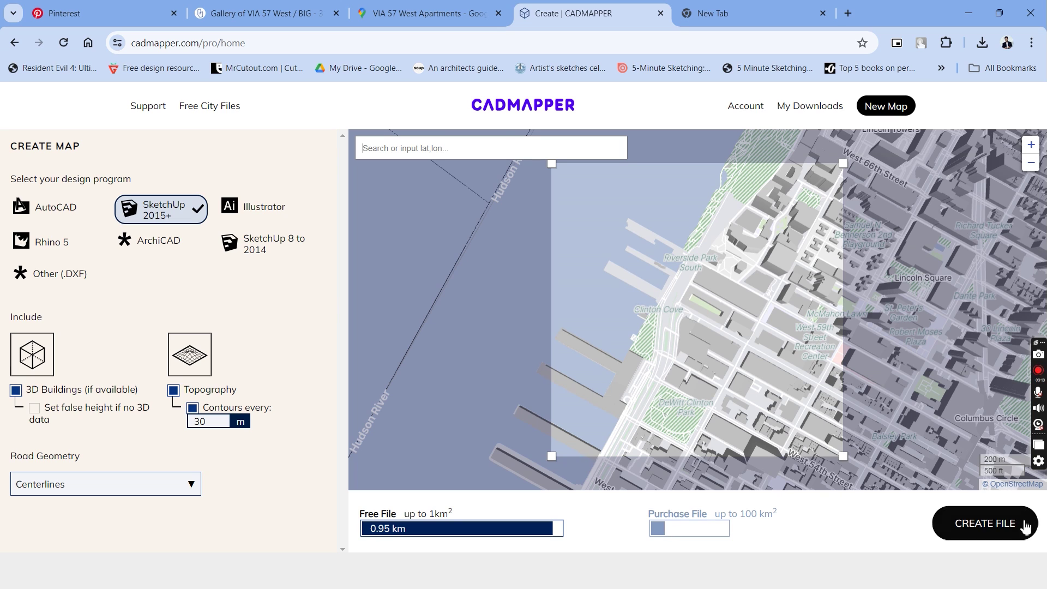
left_click(993, 522)
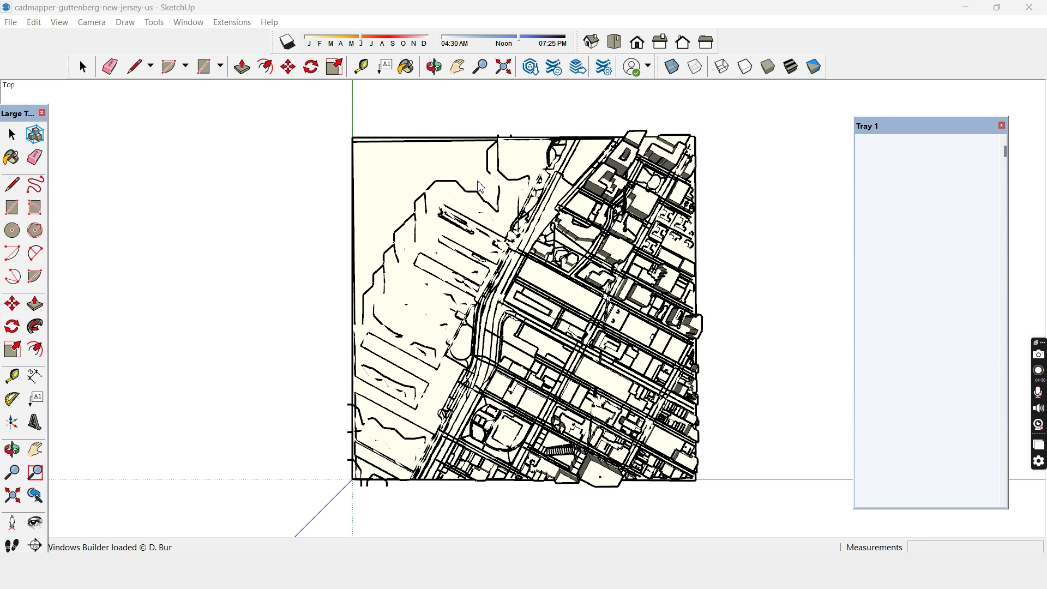
Step: Examine the downloaded city model in SketchUp from several angles, focusing on the tall courtyard block beside the waterfront highway
left_click(582, 328)
middle_click_drag(500, 372, 485, 409)
scroll(485, 363, "up", 3)
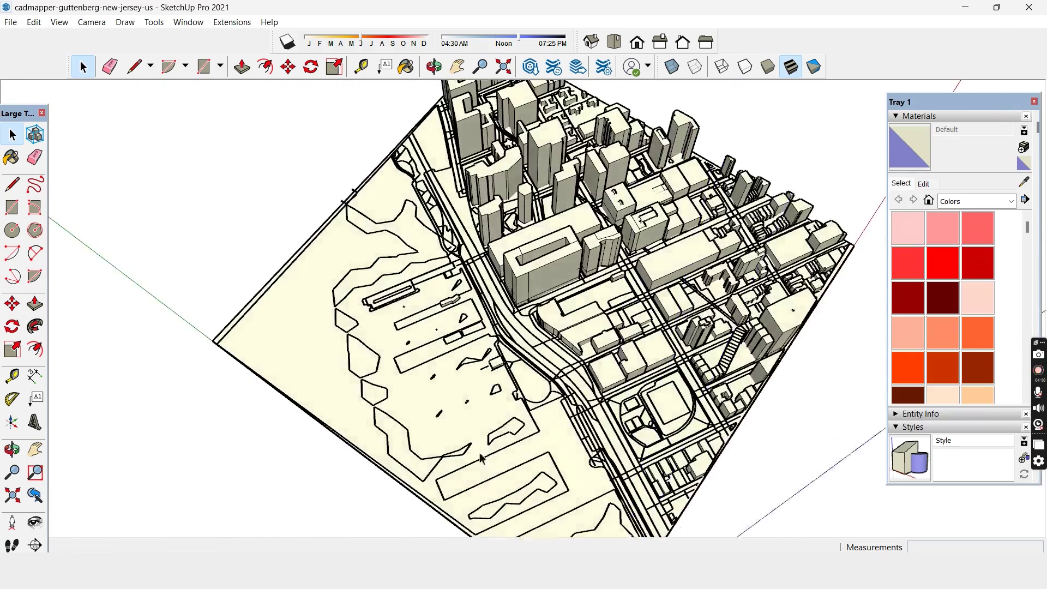
middle_click_drag(428, 385, 485, 343)
scroll(487, 341, "up", 3)
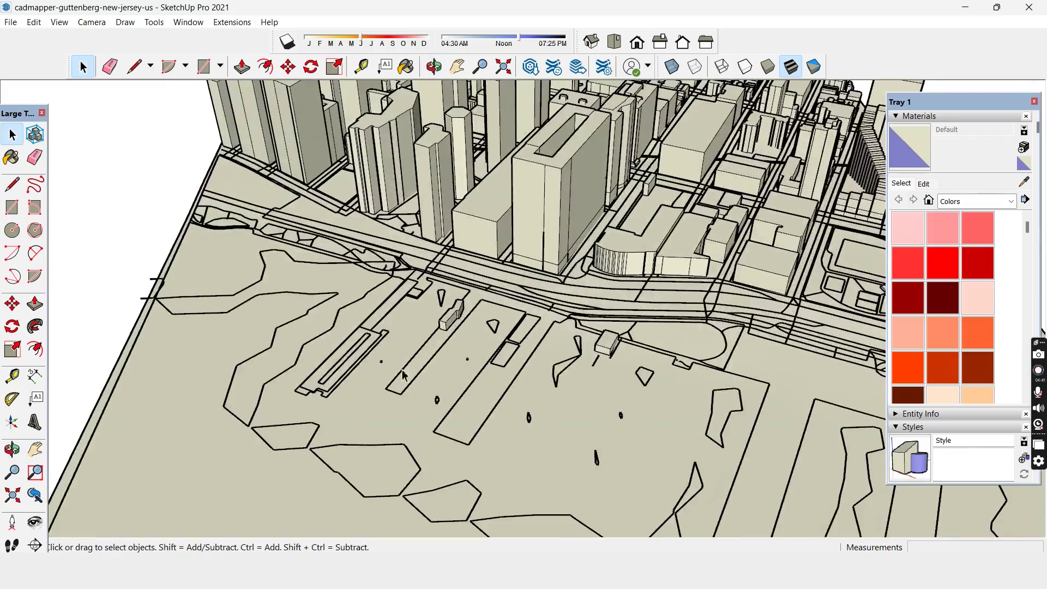
scroll(401, 370, "down", 3)
scroll(475, 319, "up", 4)
middle_click_drag(458, 359, 435, 398)
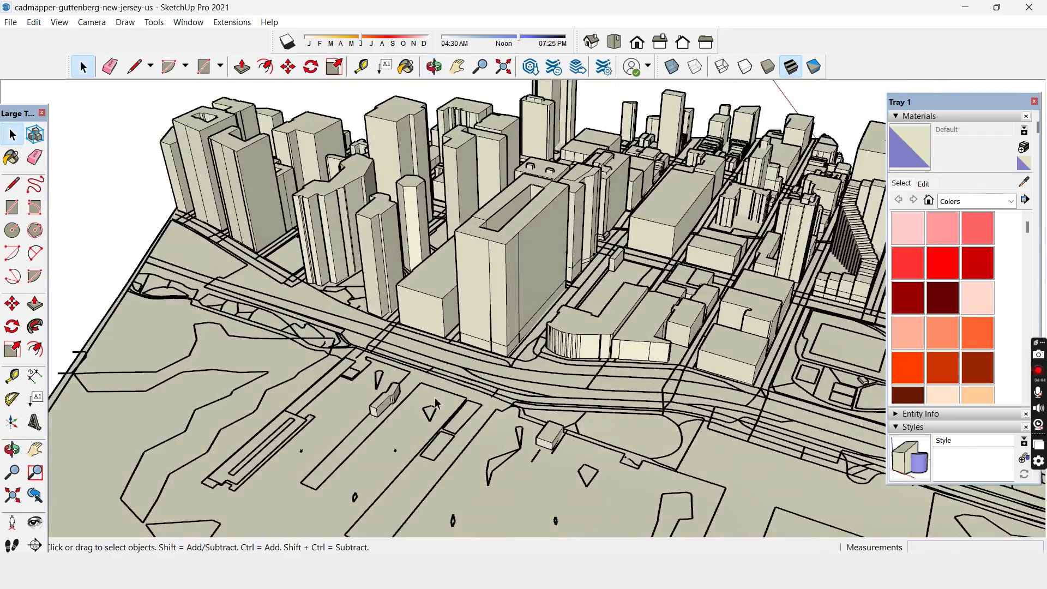
scroll(435, 399, "down", 2)
middle_click_drag(486, 420, 484, 430)
scroll(484, 306, "up", 2)
scroll(484, 306, "down", 2)
middle_click_drag(479, 311, 462, 338)
scroll(441, 285, "up", 3)
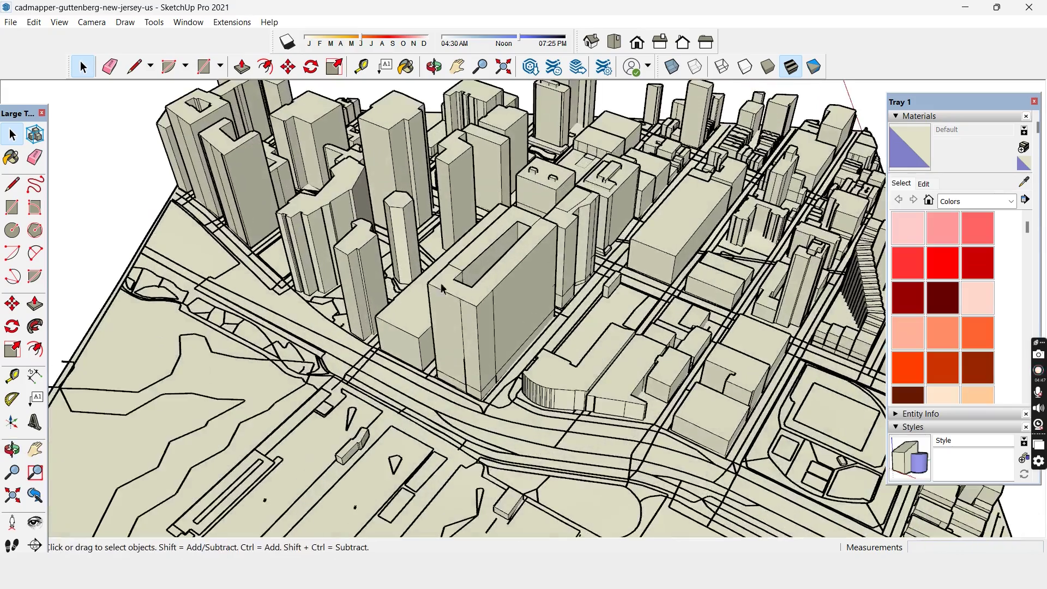
left_click(494, 296)
scroll(493, 296, "up", 2)
scroll(478, 314, "down", 3)
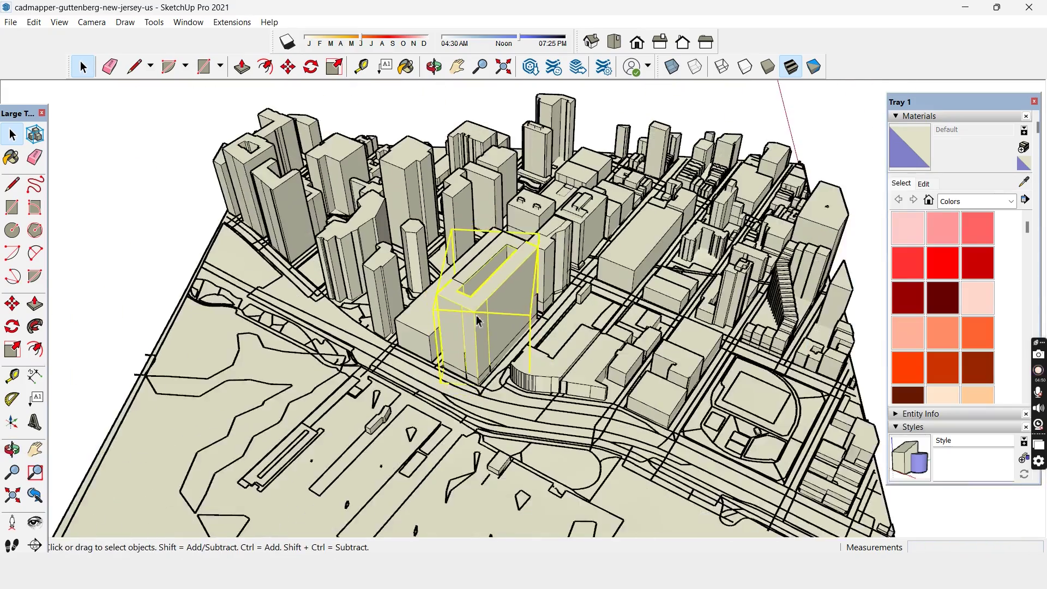
middle_click_drag(478, 314, 488, 322)
scroll(487, 271, "up", 1)
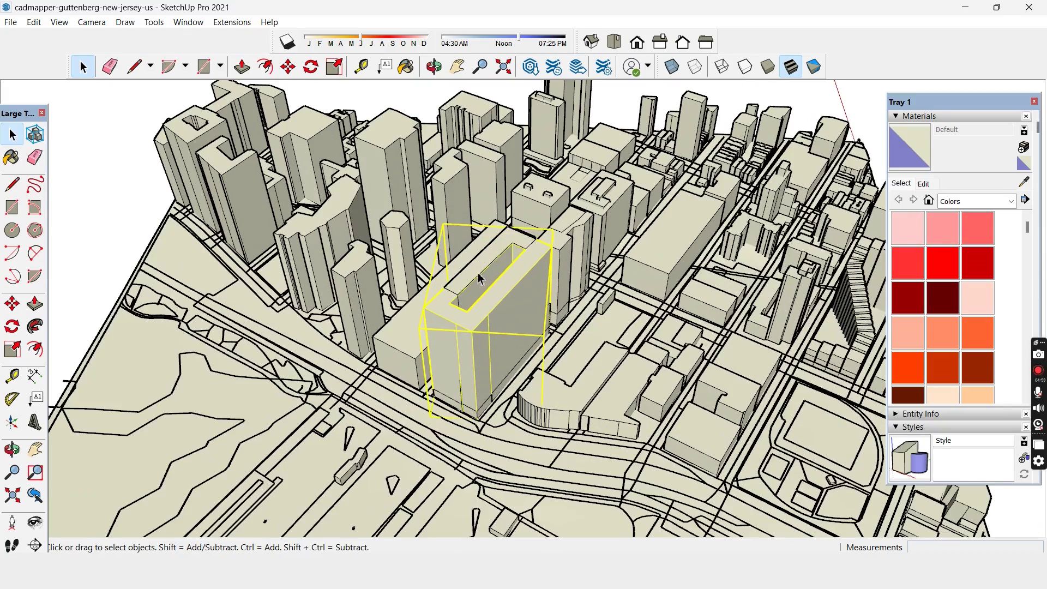
middle_click_drag(477, 269, 519, 282)
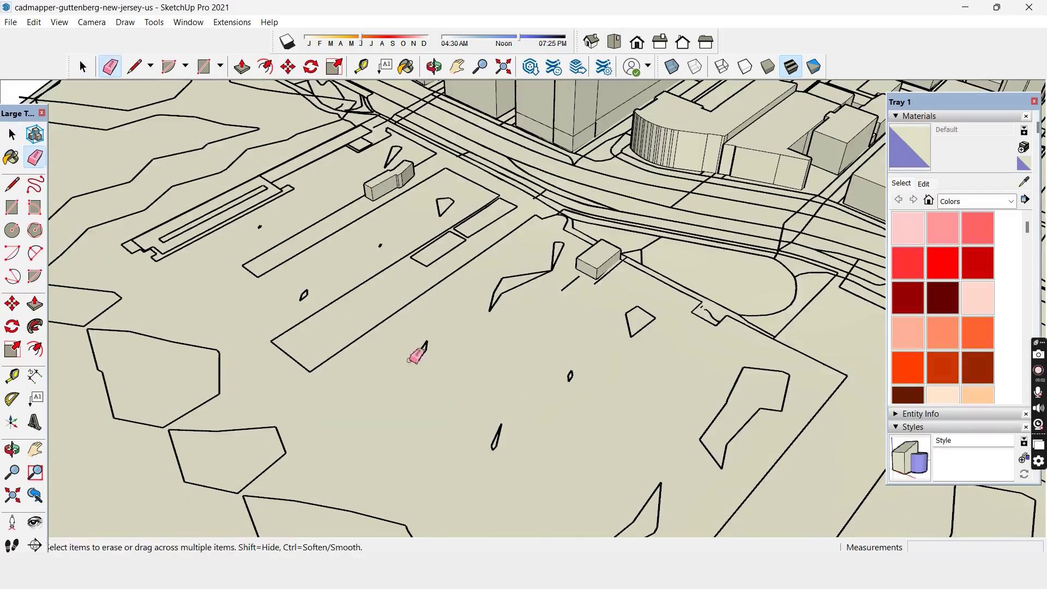
Step: Delete the small stray contour patches scattered over the water near the piers
left_click(416, 355)
key("space")
scroll(417, 355, "down", 1)
left_click(481, 424)
key("Delete")
scroll(475, 298, "up", 1)
left_click(490, 307)
key("Delete")
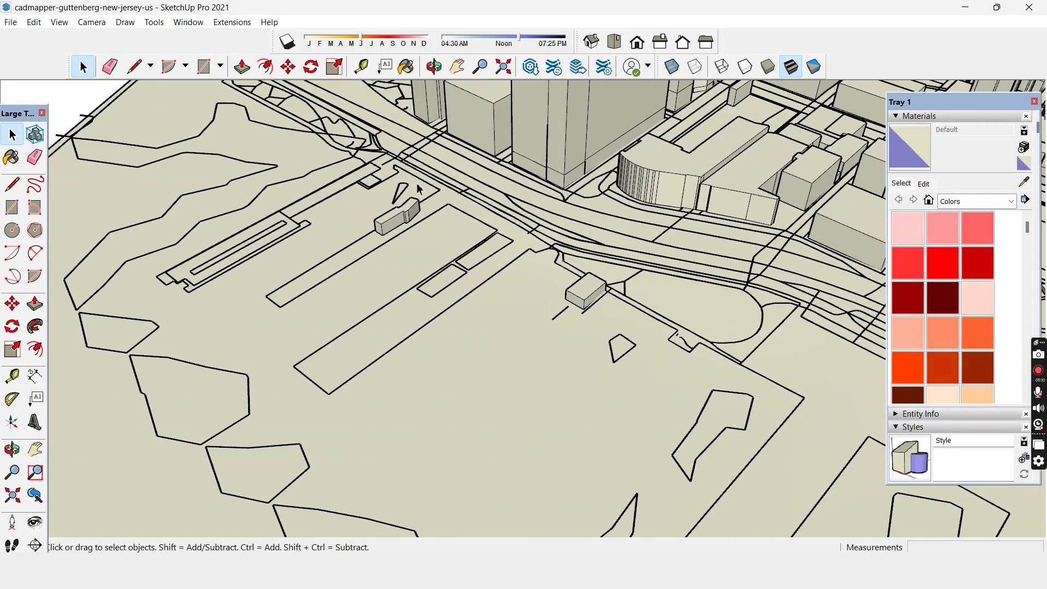
Step: Move the tall courtyard block about 679 m off the site, clear of the terrain, and deselect it
scroll(579, 349, "down", 5)
middle_click_drag(579, 349, 571, 286)
left_click(571, 285)
key("m")
scroll(653, 327, "down", 1)
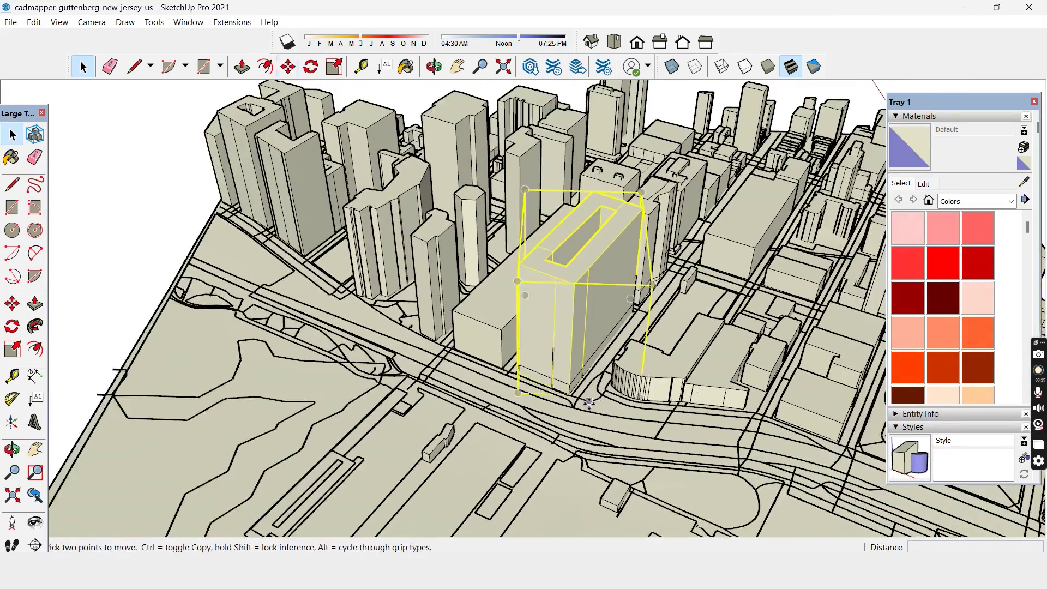
scroll(818, 390, "down", 3)
left_click(708, 397)
left_click(255, 391)
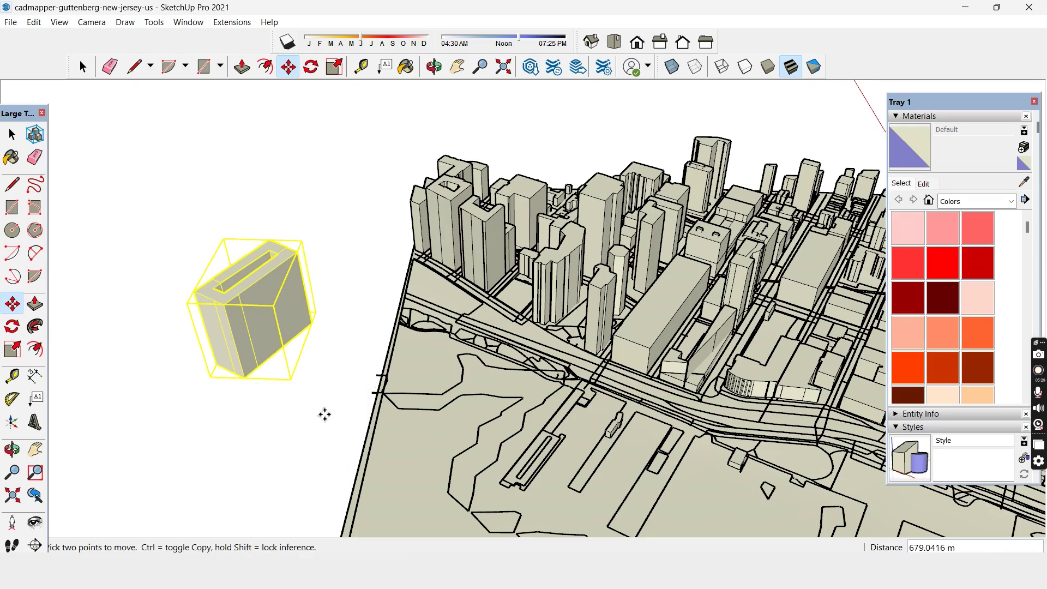
key("space")
left_click(325, 414)
Step: Paint the whole city model, including the relocated block, with the white Color M00 material
middle_click_drag(408, 398, 317, 360, "shift")
scroll(317, 360, "down", 1)
scroll(317, 360, "down", 1)
scroll(996, 304, "down", 10)
left_click(908, 233)
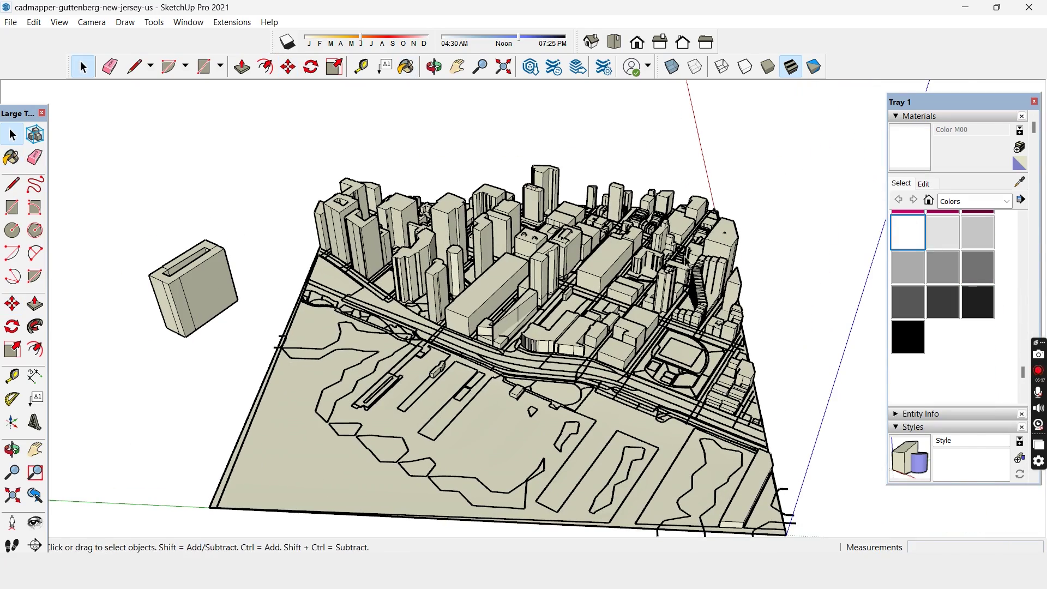
scroll(605, 267, "down", 2)
key("ctrl+a")
left_click(615, 269)
key("space")
left_click(827, 334)
scroll(565, 322, "up", 5)
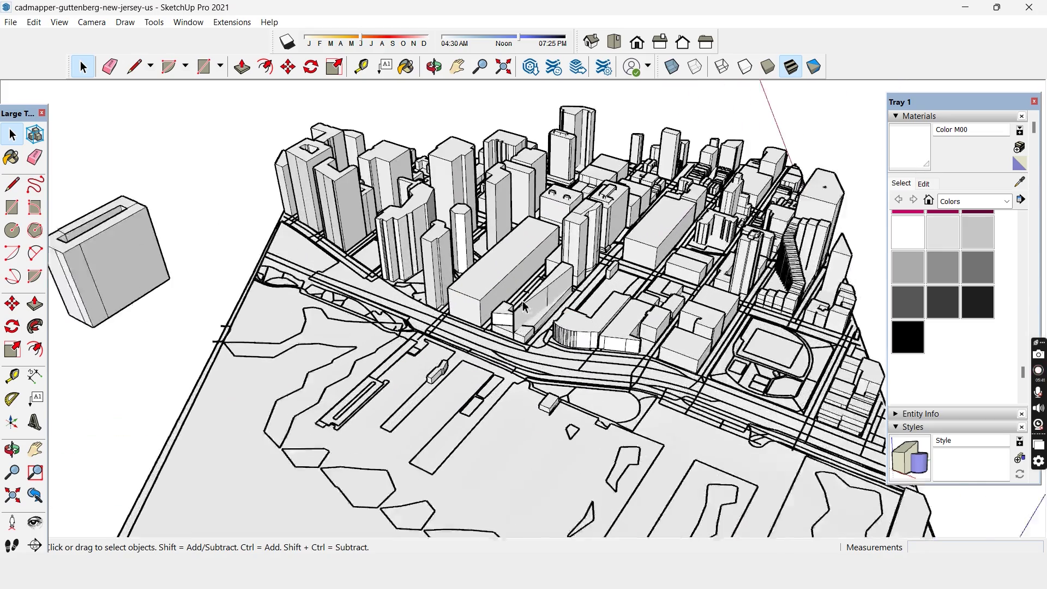
Step: Match the SketchUp camera angle over the site to the aerial viewpoint of the reference site diagram in Photoshop
middle_click_drag(488, 331, 775, 295)
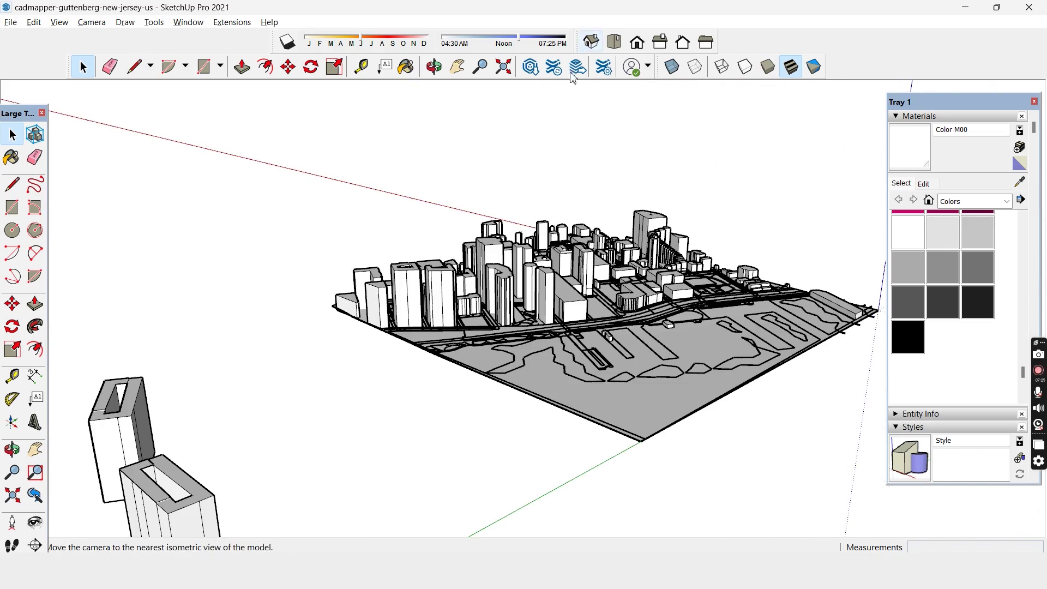
scroll(600, 327, "down", 2)
scroll(605, 327, "up", 2)
middle_click_drag(518, 327, 314, 374)
middle_click_drag(589, 283, 594, 311)
scroll(583, 295, "up", 3)
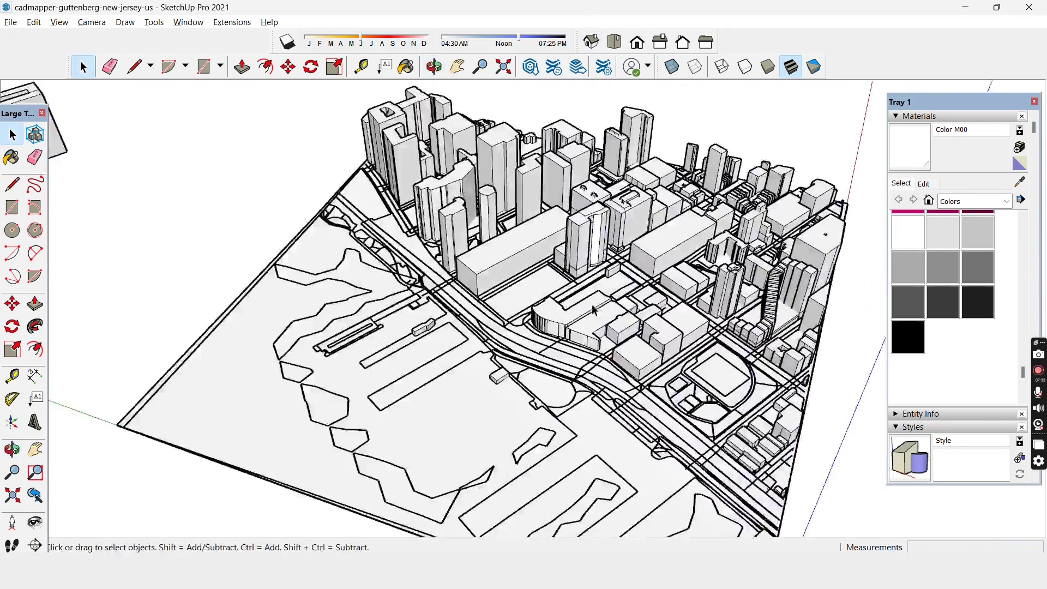
key("alt+Tab")
key("alt+Tab")
mouse_move(517, 254)
middle_mouse_down()
mouse_move(531, 250)
mouse_move(529, 275)
middle_mouse_up()
scroll(527, 305, "up", 2)
middle_click_drag(521, 349, 520, 370)
key("alt+Tab")
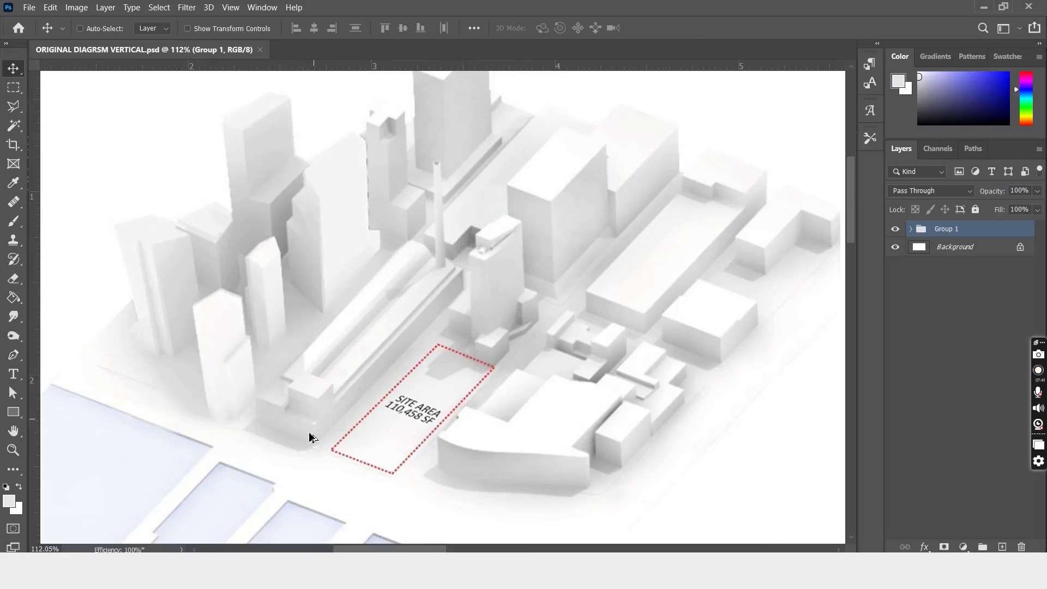
key("alt+Tab")
key("space")
key("alt+Tab")
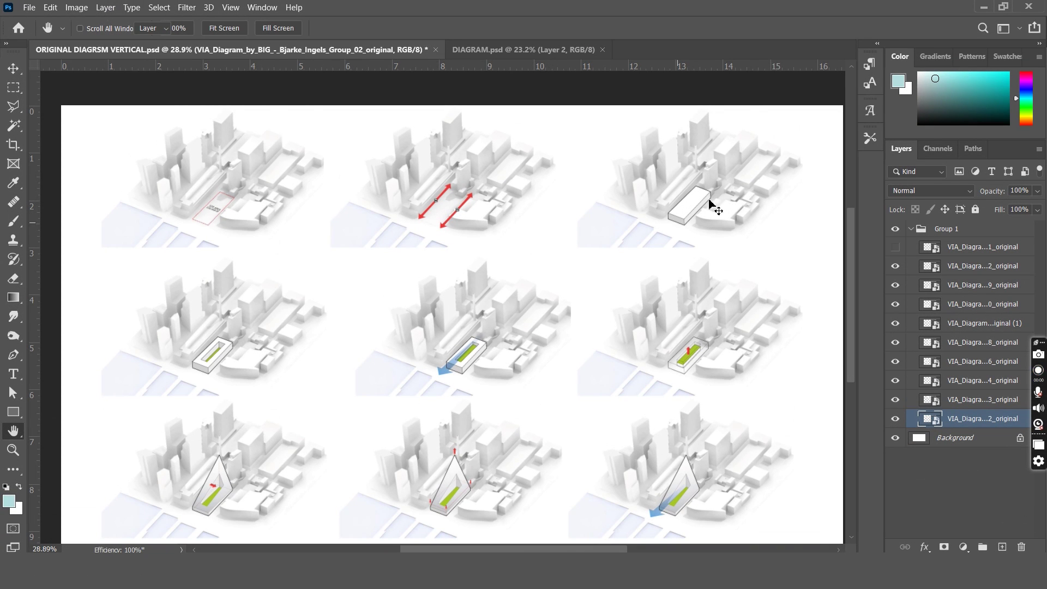
key("v")
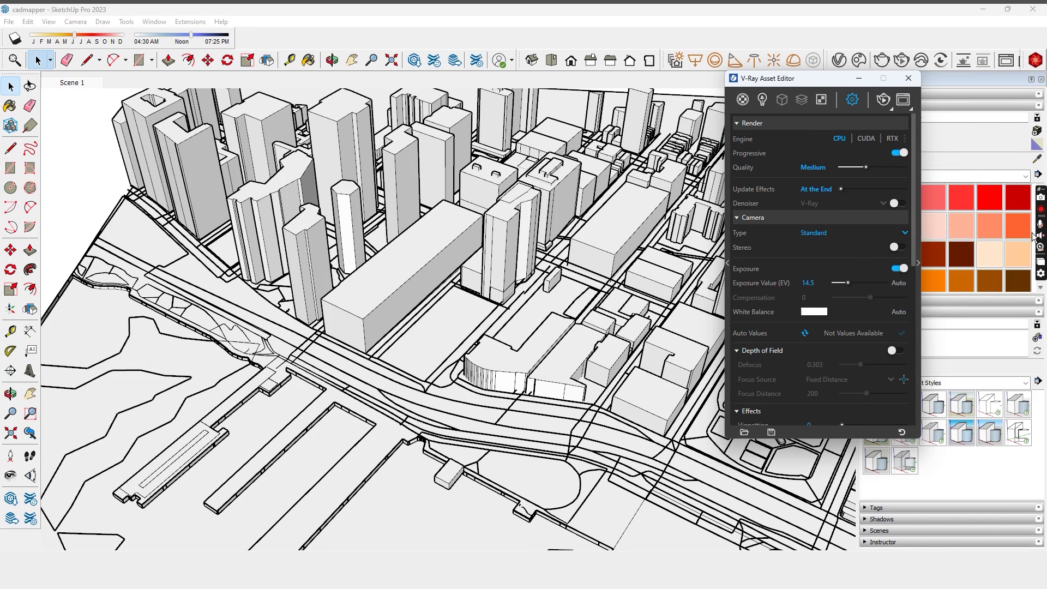
Step: Start an interactive V-Ray render of the city and choose a fixed output aspect ratio for an 800 × 450 image
left_click(880, 62)
scroll(786, 317, "down", 10)
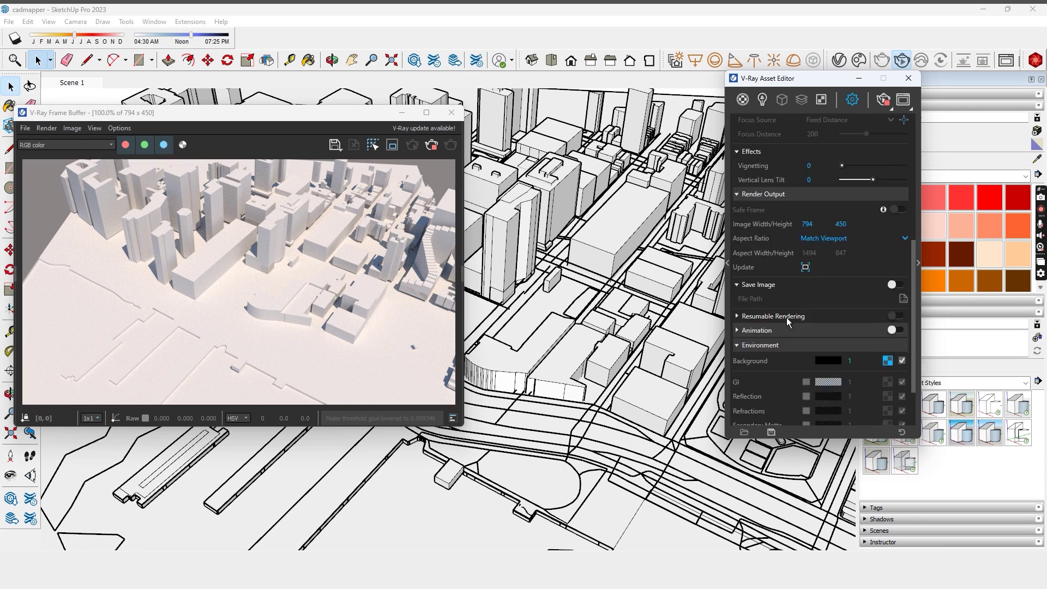
scroll(784, 284, "up", 3)
scroll(784, 284, "up", 2)
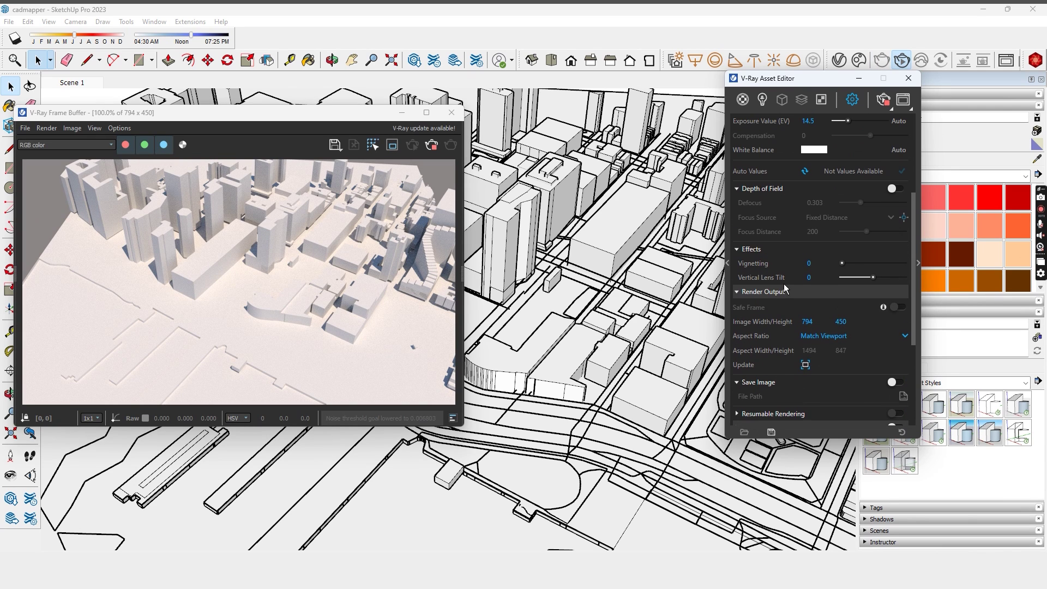
left_click(905, 336)
left_click(837, 310)
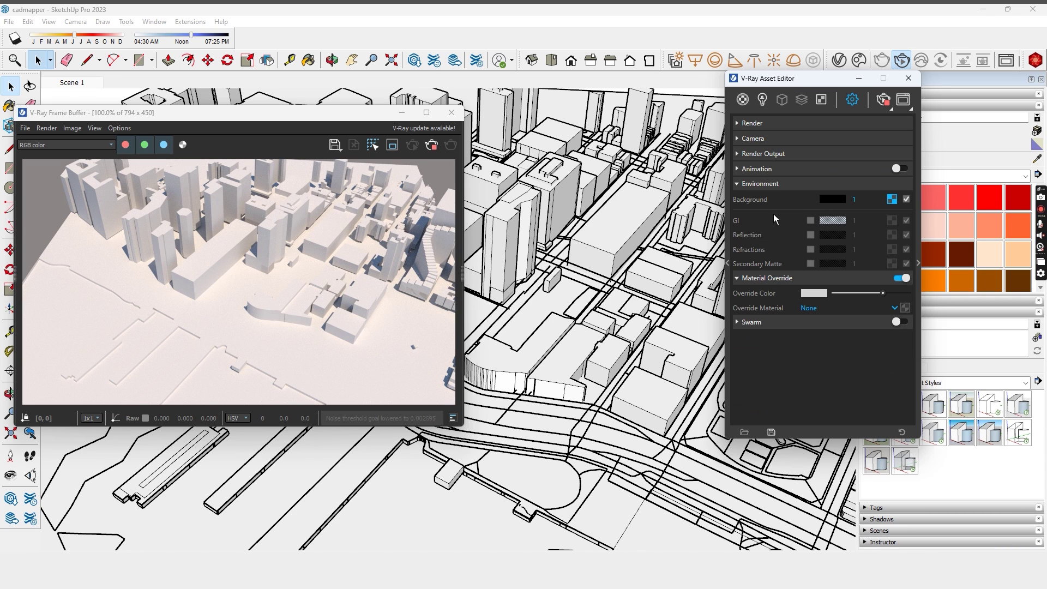
Step: Check the Material Override color in the V-Ray render settings
left_click(814, 292)
left_click(688, 194)
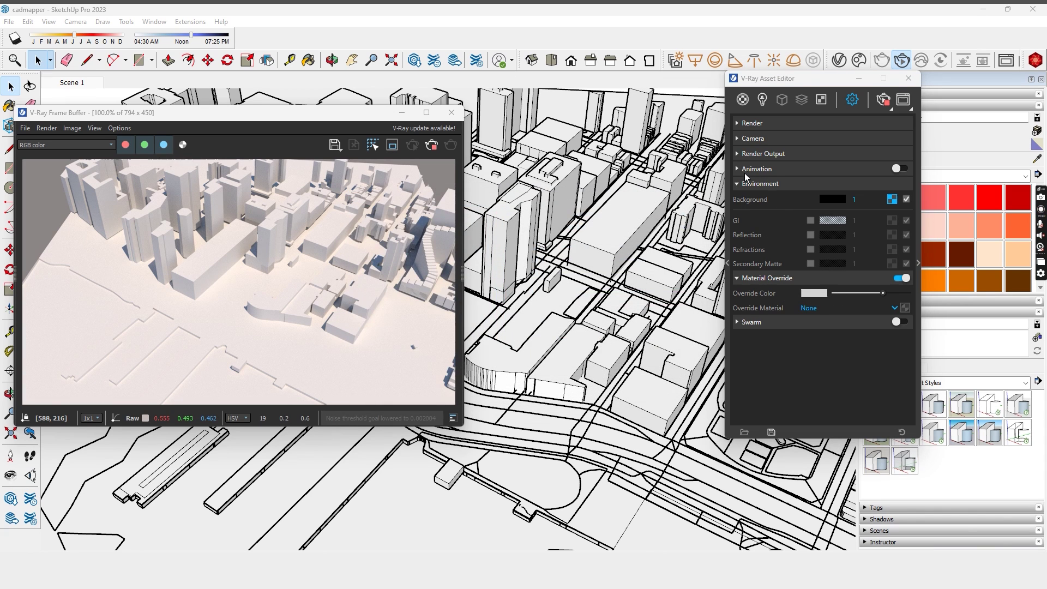
left_click(738, 184)
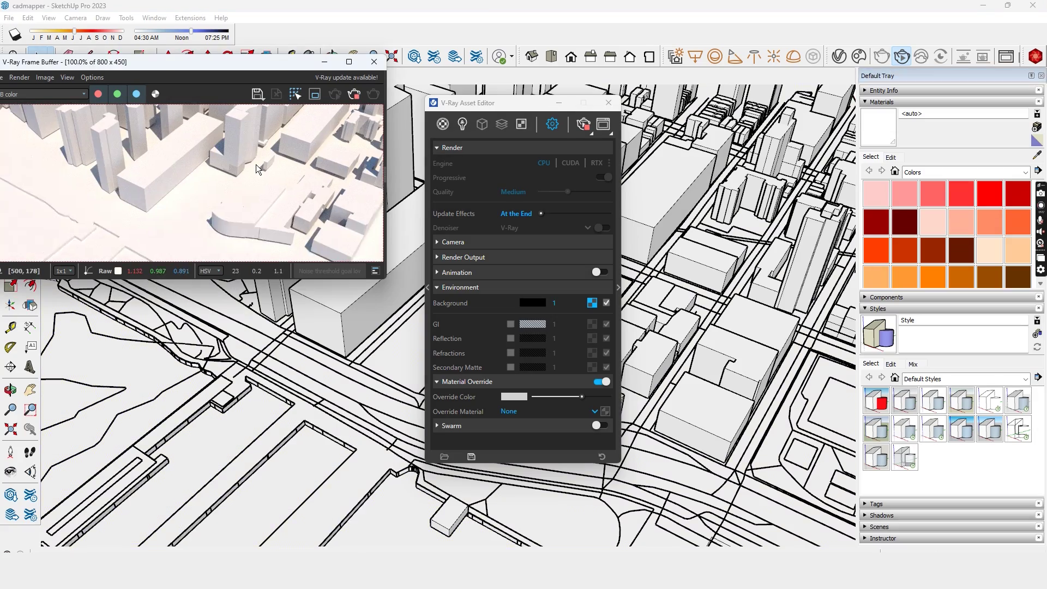
Step: Refine the aerial camera view over the site and update Scene 1 with it
left_click_drag(529, 103, 829, 74)
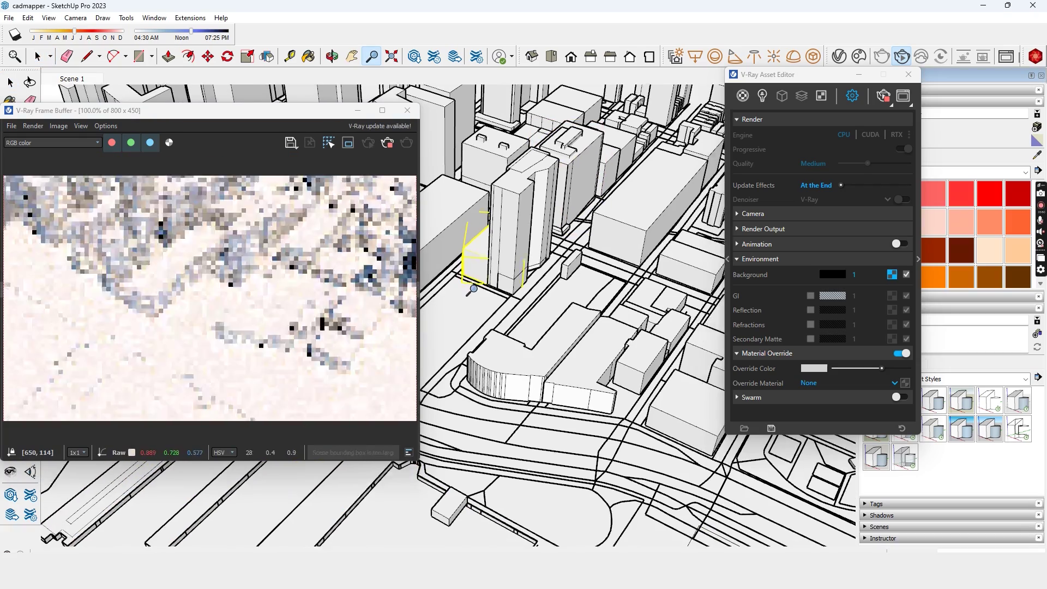
left_click_drag(471, 273, 505, 299)
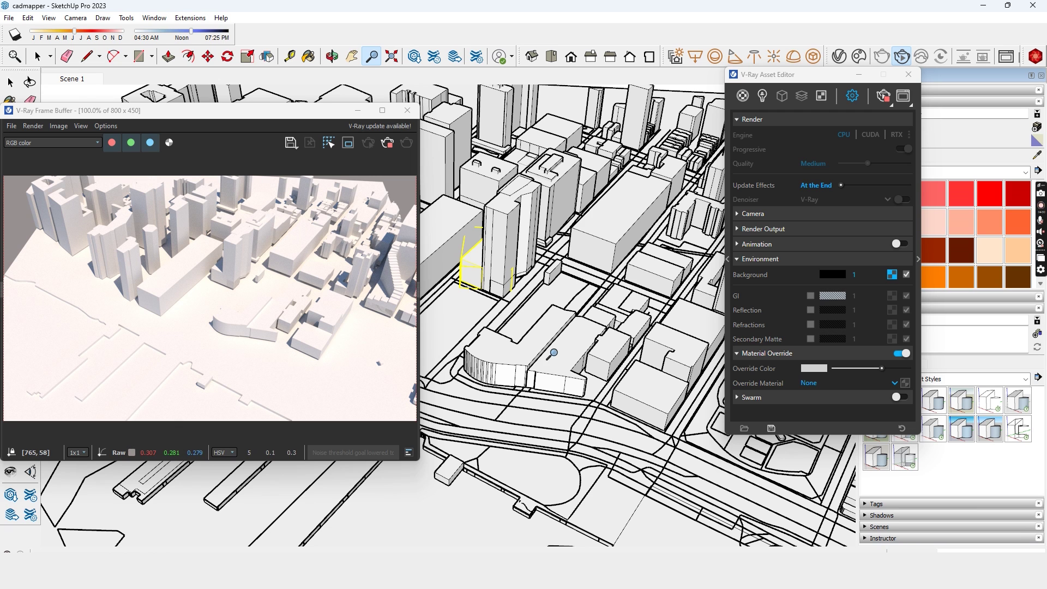
right_click(70, 81)
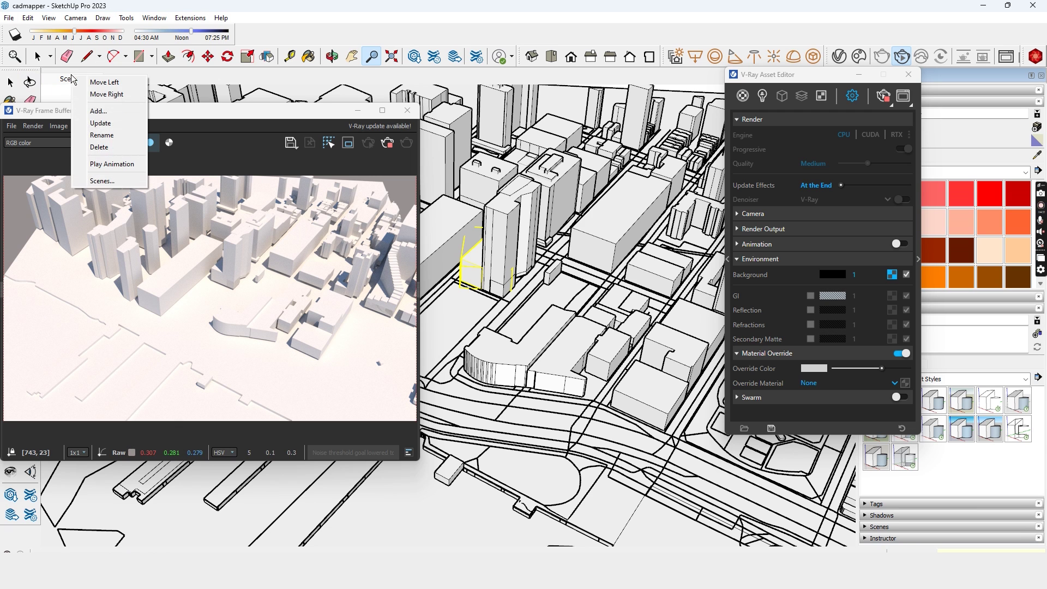
left_click(104, 124)
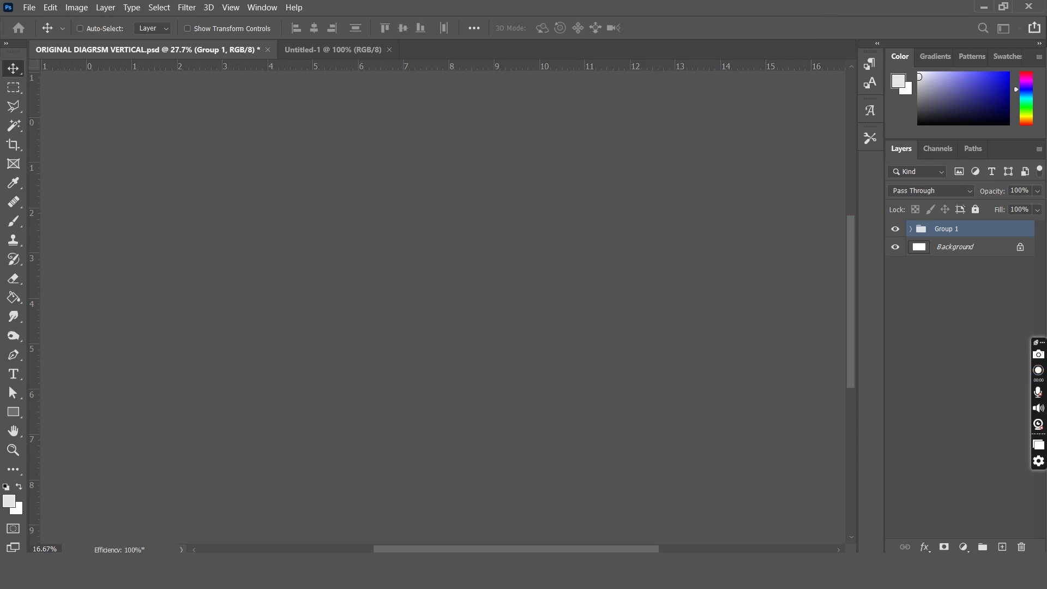
Step: Switch to Photoshop and rotate the Untitled-1 canvas 90° clockwise
mouse_move(159, 130)
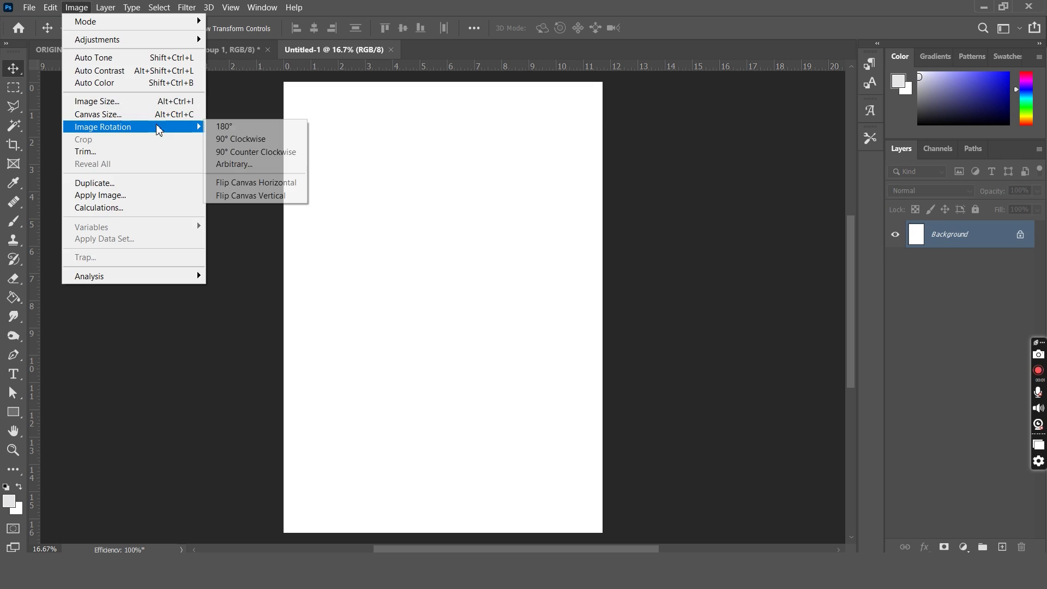
left_click(240, 138)
key("ctrl+0")
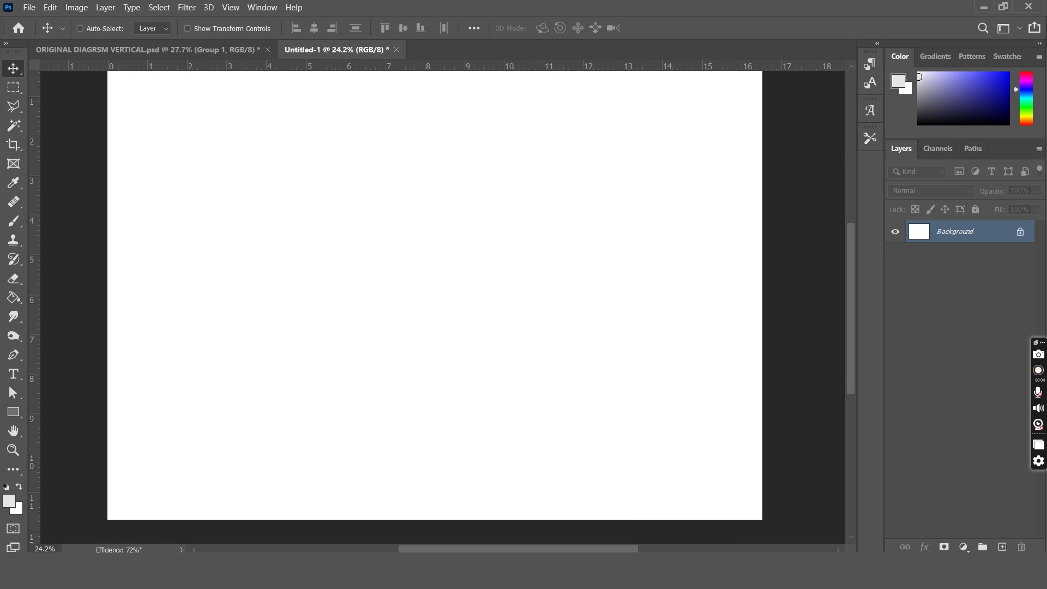
Step: Place the rendered city image Img in the middle of the landscape canvas
left_click(809, 505)
left_click_drag(499, 262, 797, 325)
key("Return")
scroll(542, 204, "down", 3, "alt")
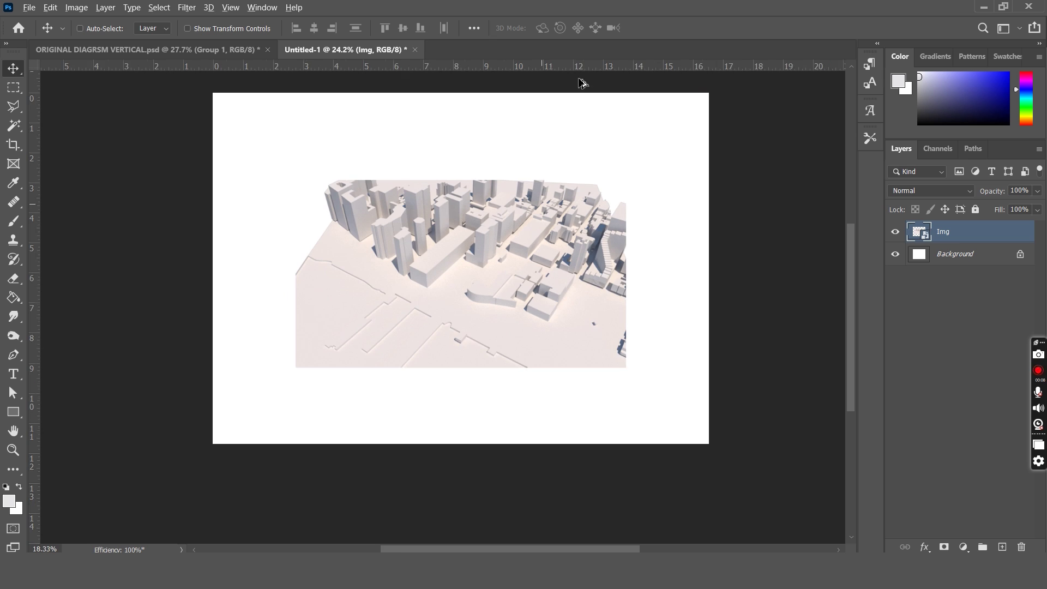
scroll(600, 280, "up", 1, "alt")
Step: Add a Black & White adjustment layer with default settings above the render
left_click(963, 547)
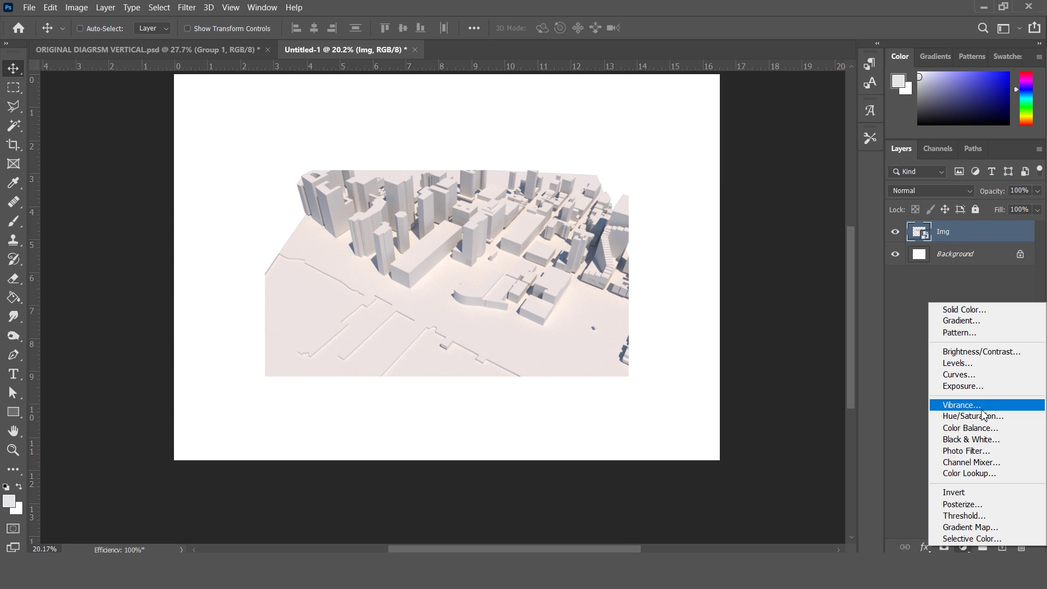
left_click(959, 435)
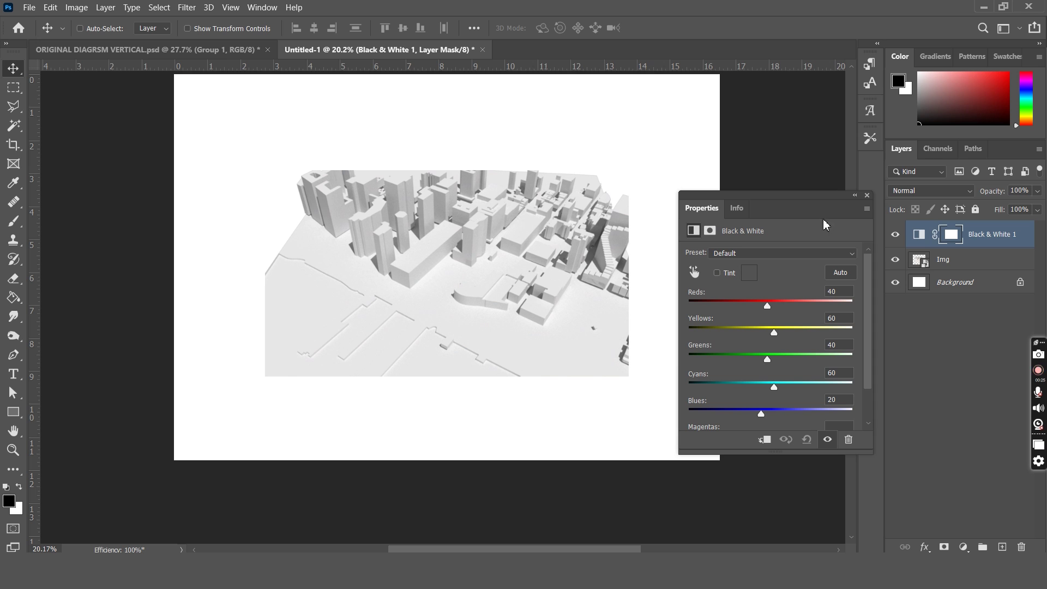
left_click(867, 196)
Step: Add an Exposure adjustment layer and raise the exposure to +0.33
key("b")
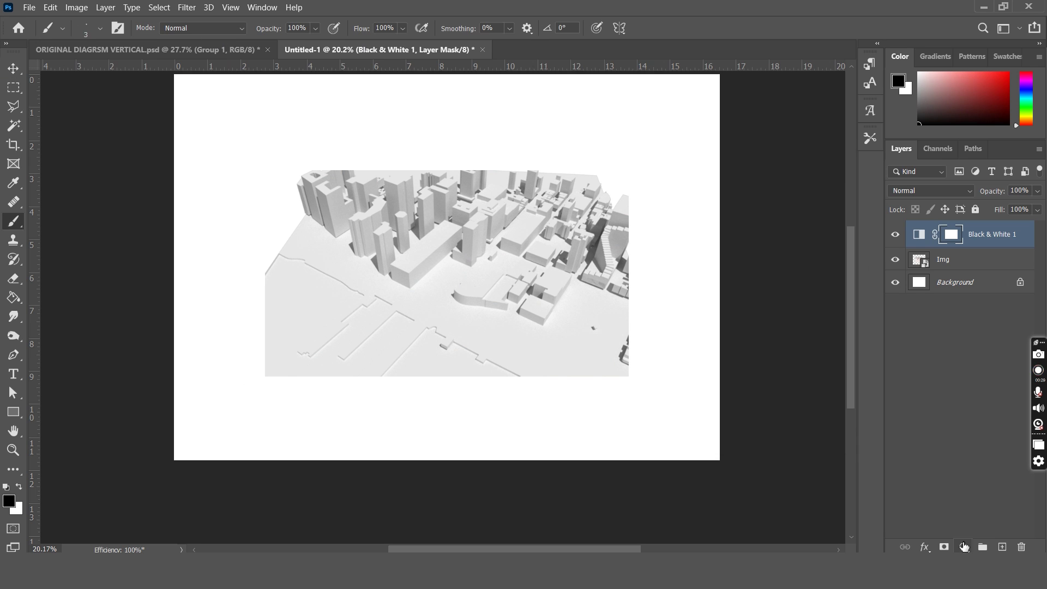
left_click(963, 547)
left_click(956, 382)
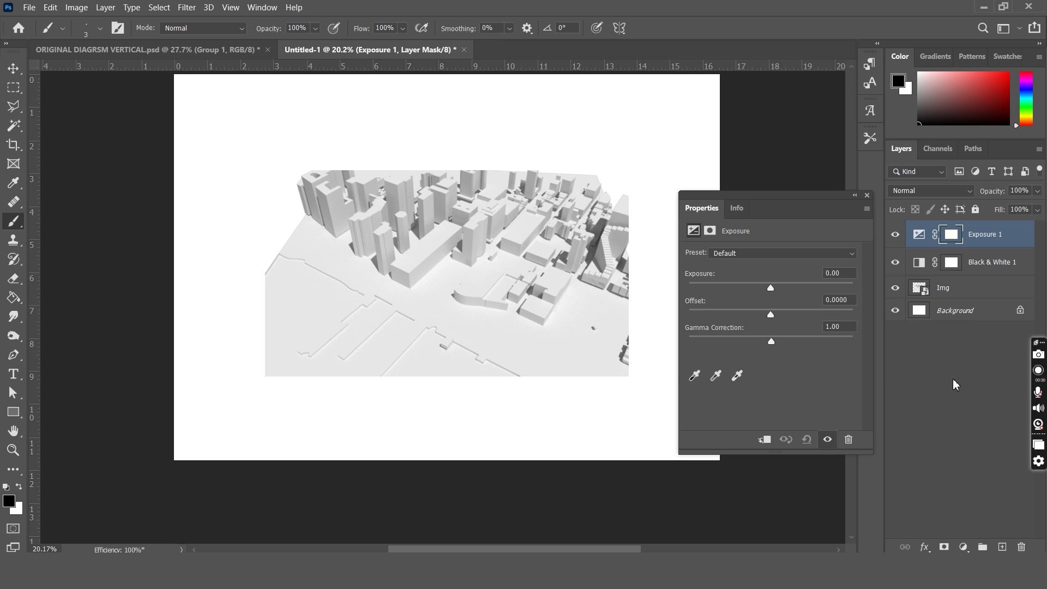
left_click_drag(771, 288, 776, 288)
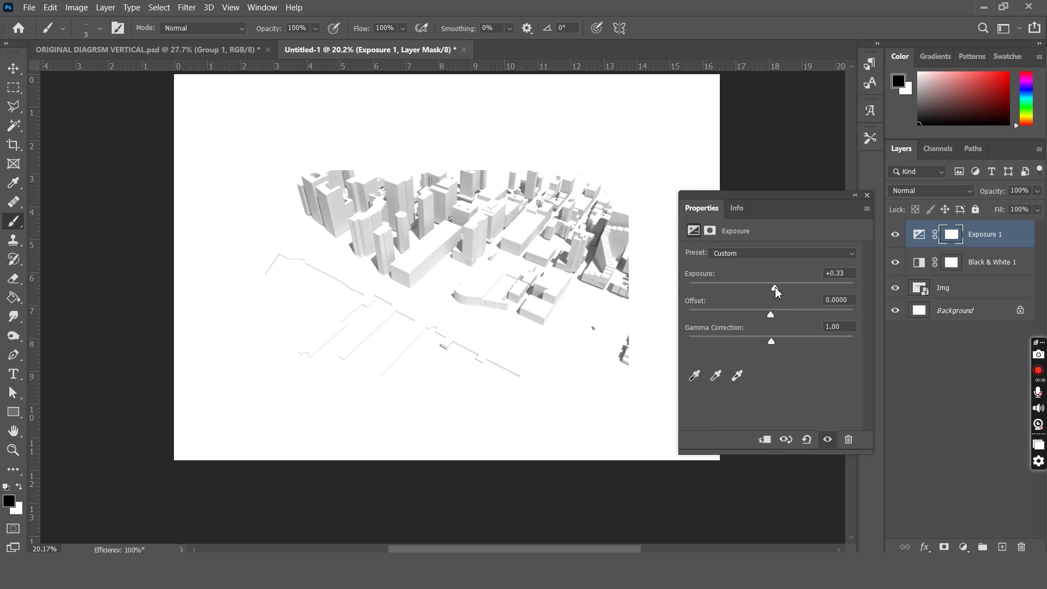
Step: Compare the adjusted render with the reference diagrams in ORIGINAL DIAGRSM VERTICAL.psd
left_click(240, 50)
left_click_drag(227, 168, 264, 139)
key("v")
left_click(307, 51)
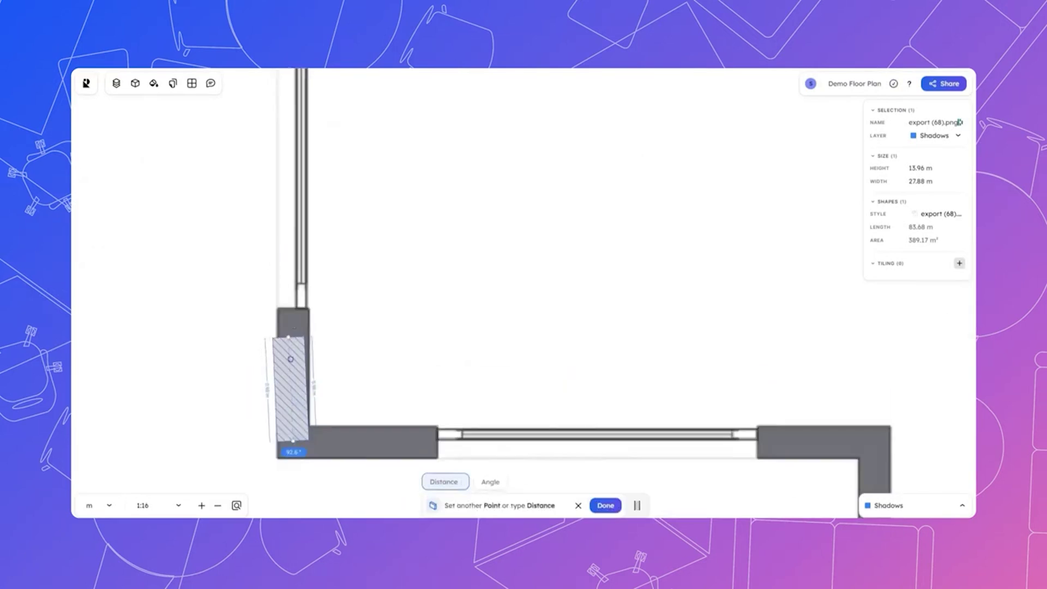
Step: In Rayon, browse the Carl Hansen & Son chair blocks in the furniture library
scroll(290, 359, "down", 5)
left_click(293, 205)
left_click(177, 204)
scroll(184, 268, "down", 3)
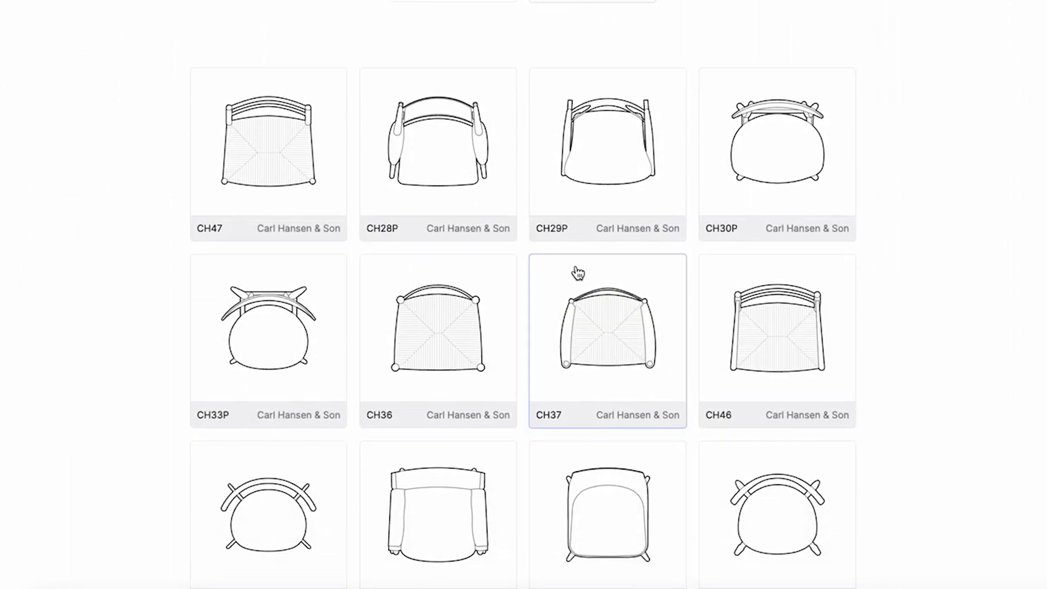
scroll(577, 271, "down", 5)
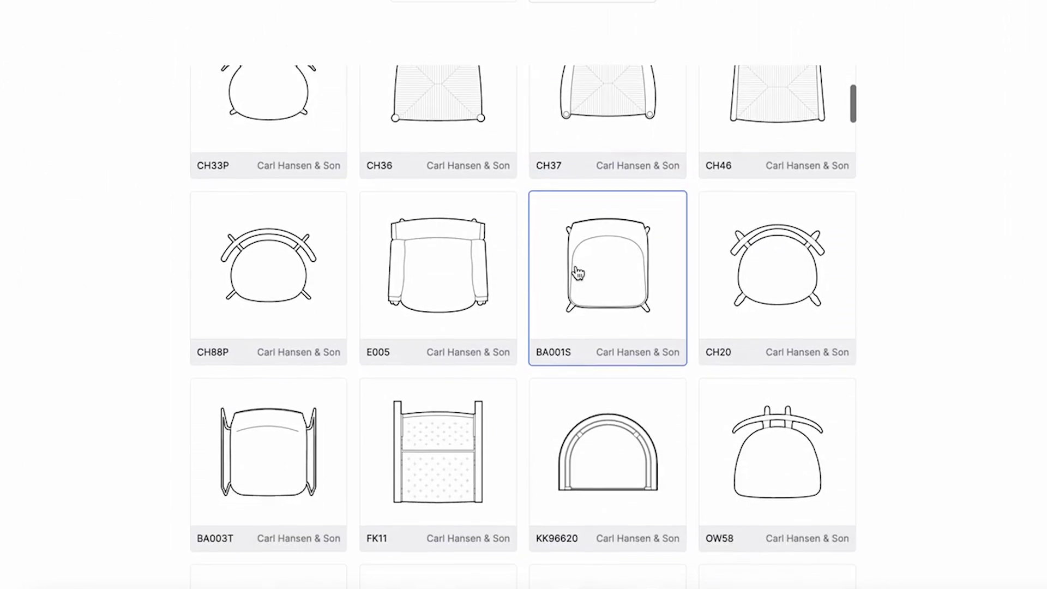
scroll(577, 271, "down", 5)
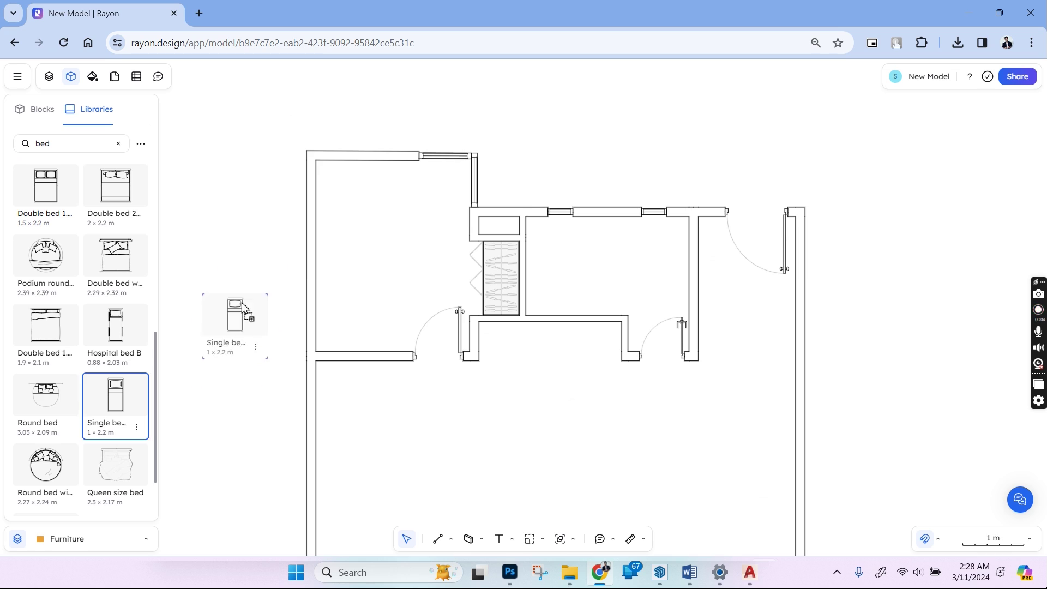
Step: Place the single bed block (1 × 2.2 m) in the upper-left corner of the bedroom and deselect it
left_click_drag(240, 313, 350, 247)
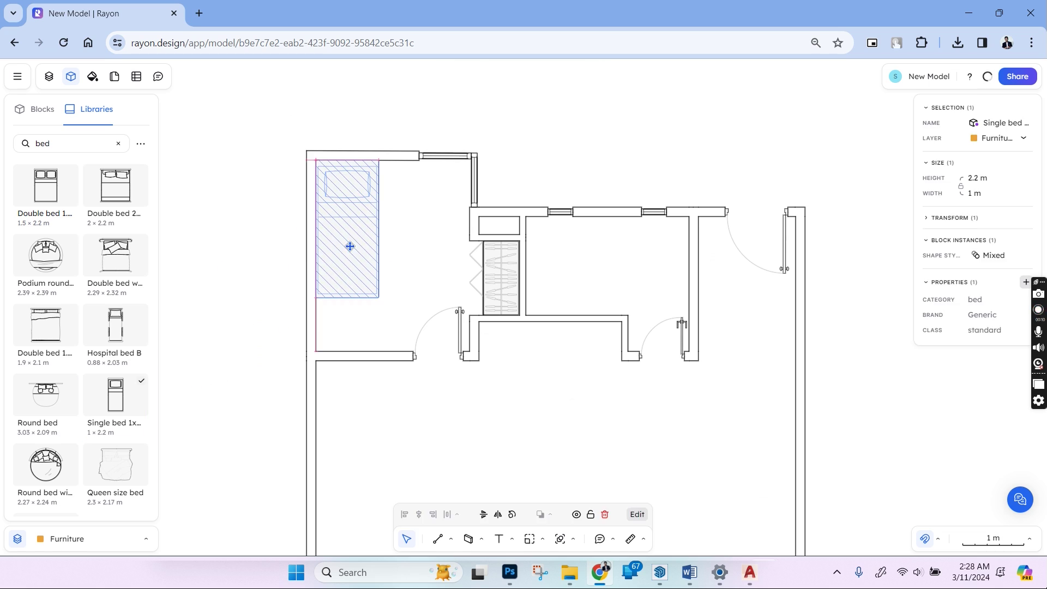
left_click(433, 278)
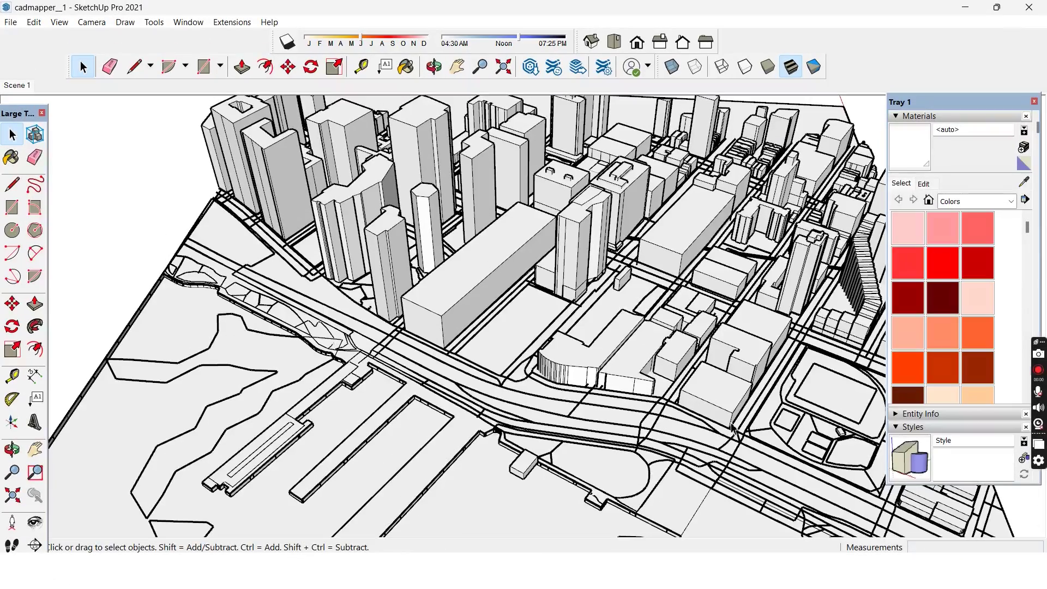
Step: In SketchUp, draw a rectangular footprint beside the relocated courtyard blocks outside the city model and group it
scroll(388, 321, "down", 10)
scroll(382, 311, "up", 6)
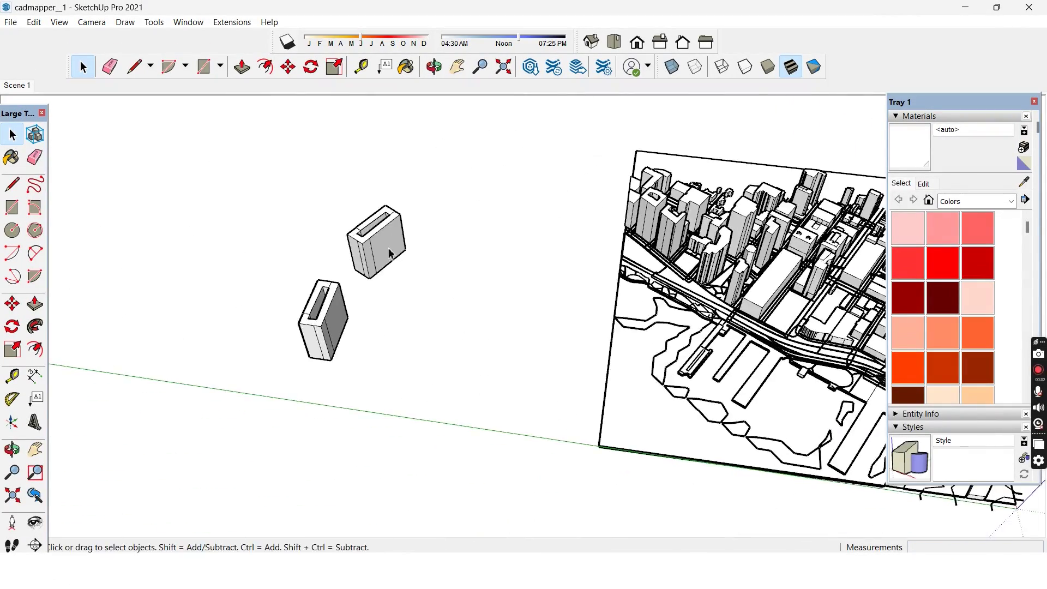
scroll(391, 299, "up", 3)
left_click(391, 299)
key("r")
right_click(507, 257)
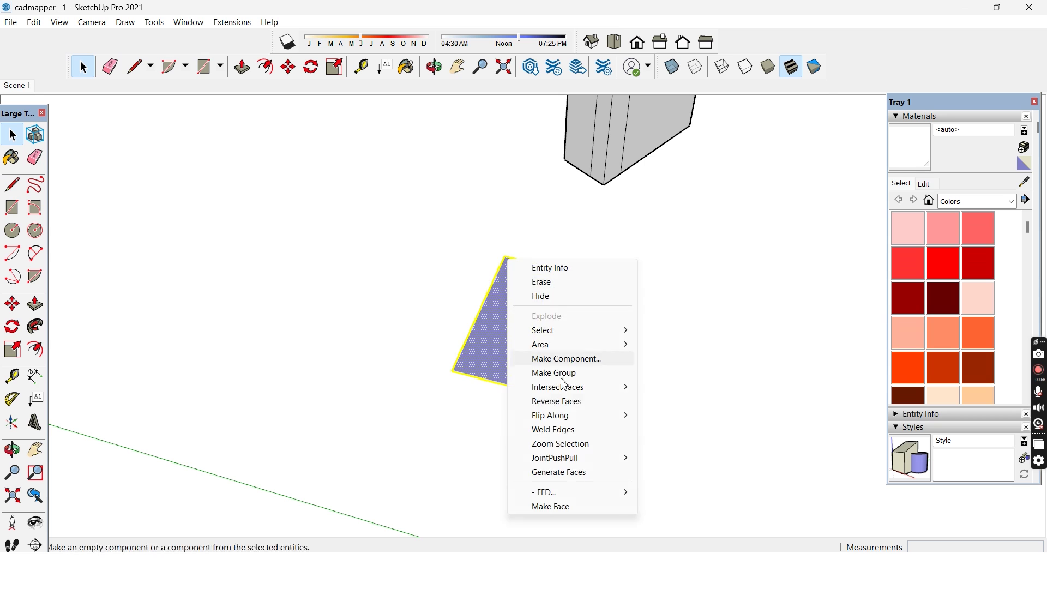
left_click(557, 372)
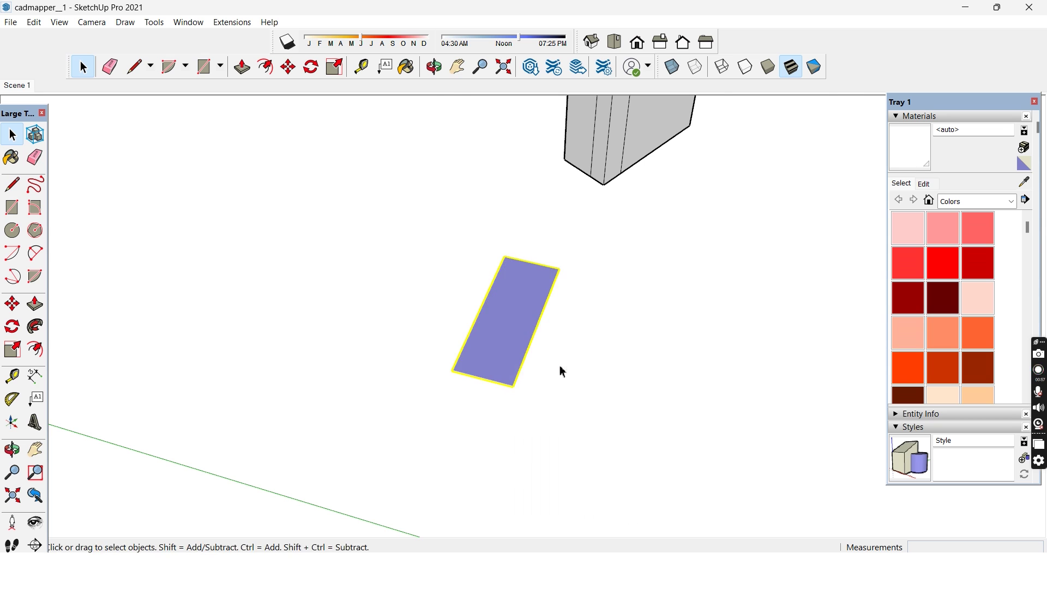
Step: Paint the grouped rectangular footprint white
key("b")
left_click(522, 331)
key("space")
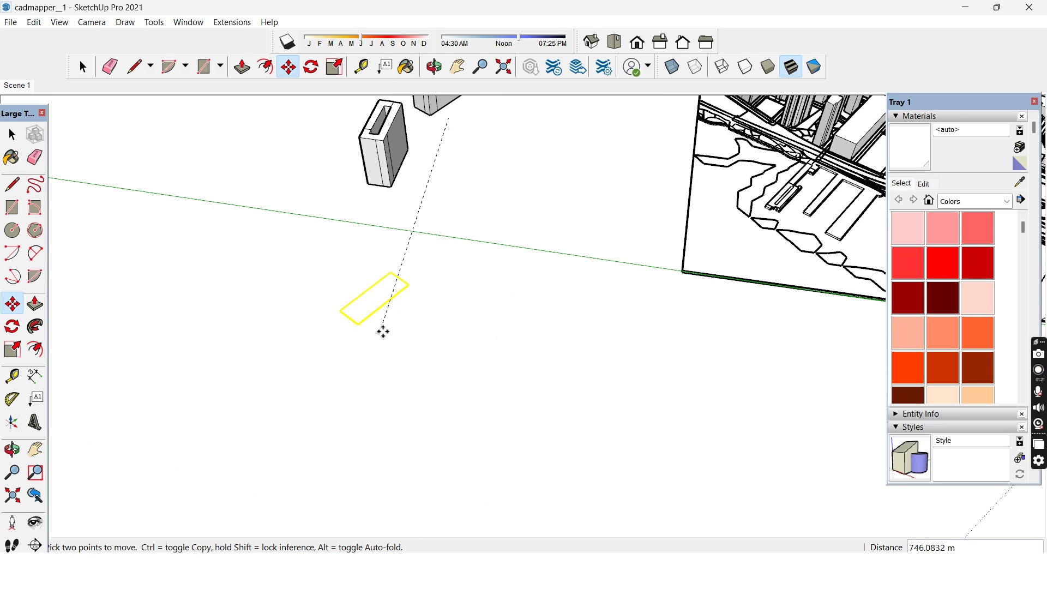
Step: Move the footprint group about 746 m away, into the open area past the green axis, and deselect it
left_click(384, 332)
key("space")
middle_click_drag(399, 344, 430, 317)
left_click(430, 317)
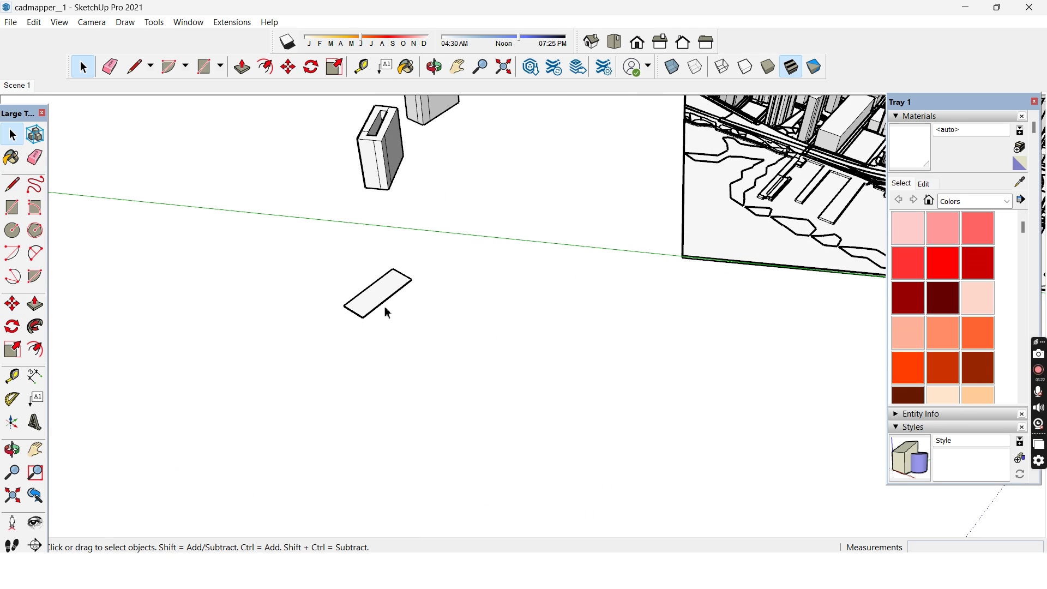
Step: Check the reference diagrams in Photoshop, then return to SketchUp and extrude the rectangular footprint into a low block
scroll(399, 291, "up", 2)
left_click(508, 568)
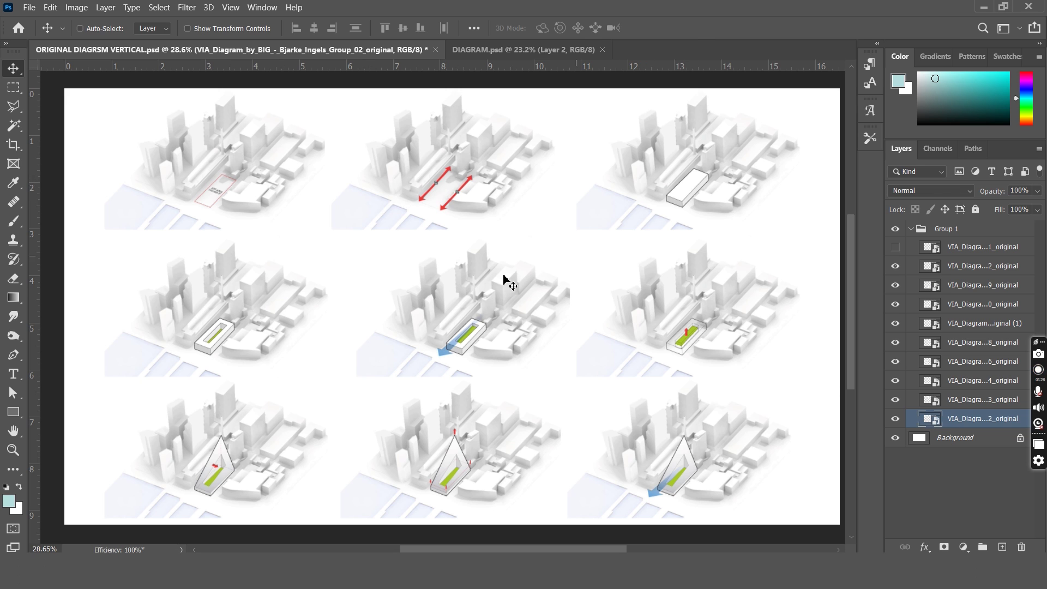
key("alt+Tab")
key("p")
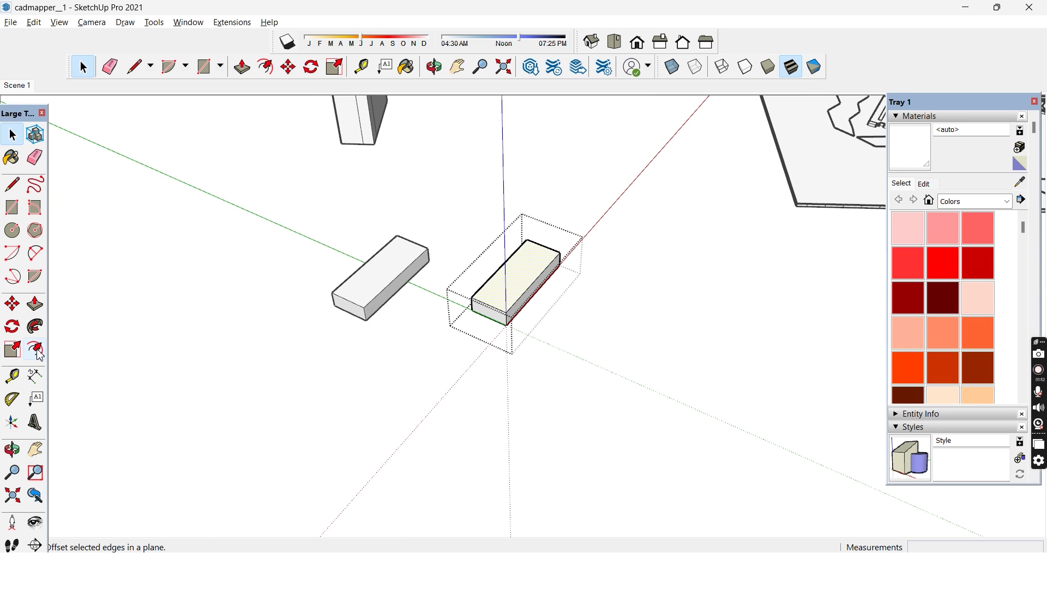
Step: Offset the top face edges of the block beside the origin inward to outline a long rectangular courtyard
left_click(39, 352)
scroll(513, 305, "up", 3)
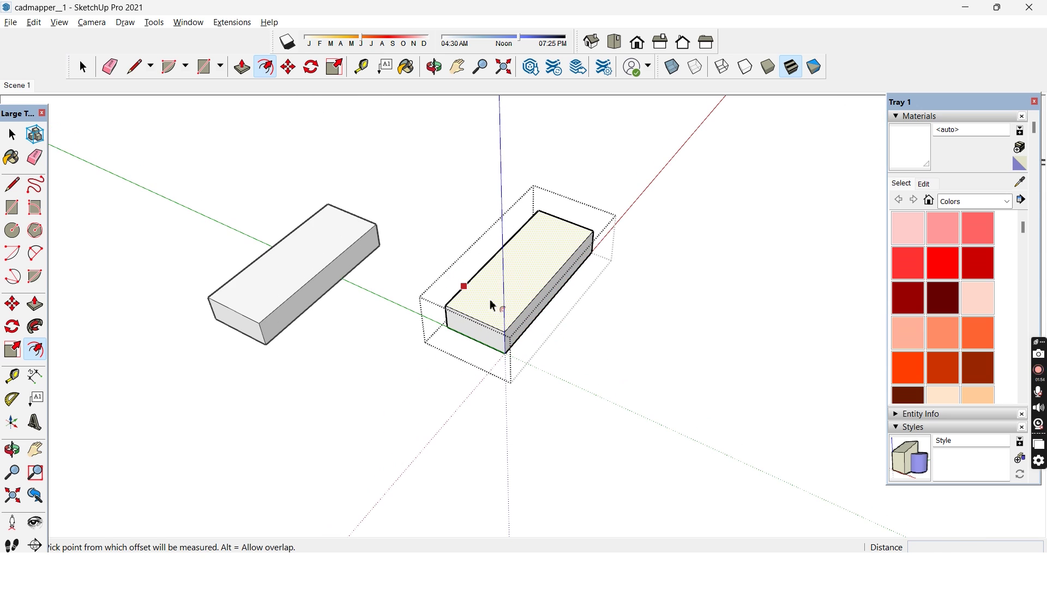
left_click(464, 286)
left_click(478, 300)
key("space")
Step: Push the inner rectangle down into the block to form a recessed courtyard
key("p")
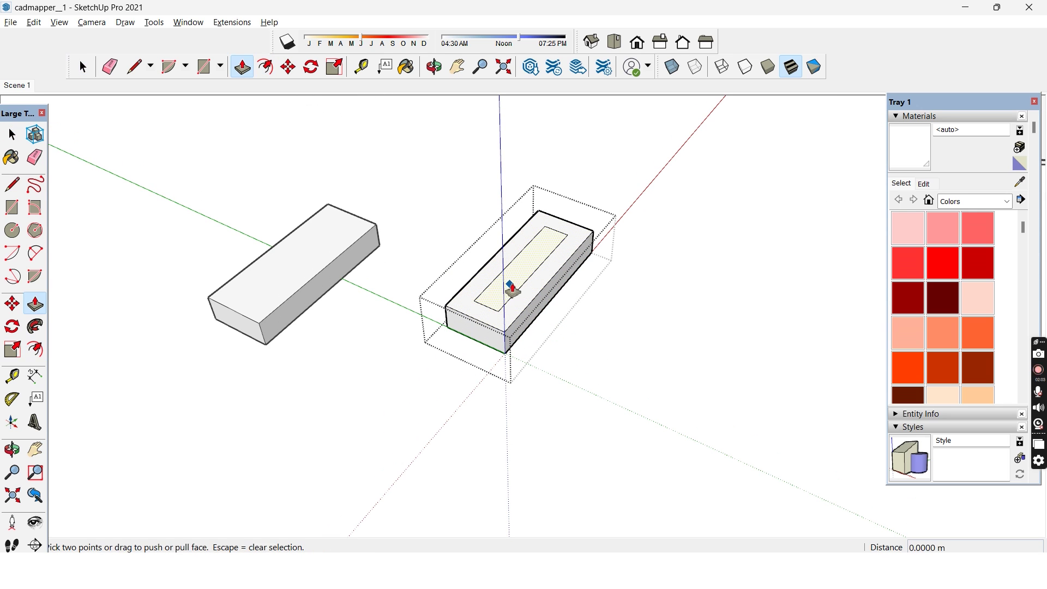
left_click(507, 287)
left_click(506, 300)
key("space")
Step: Paint the courtyard floor with Color F03 and shift that material to a softer, cooler green on the color wheel
scroll(980, 334, "down", 5)
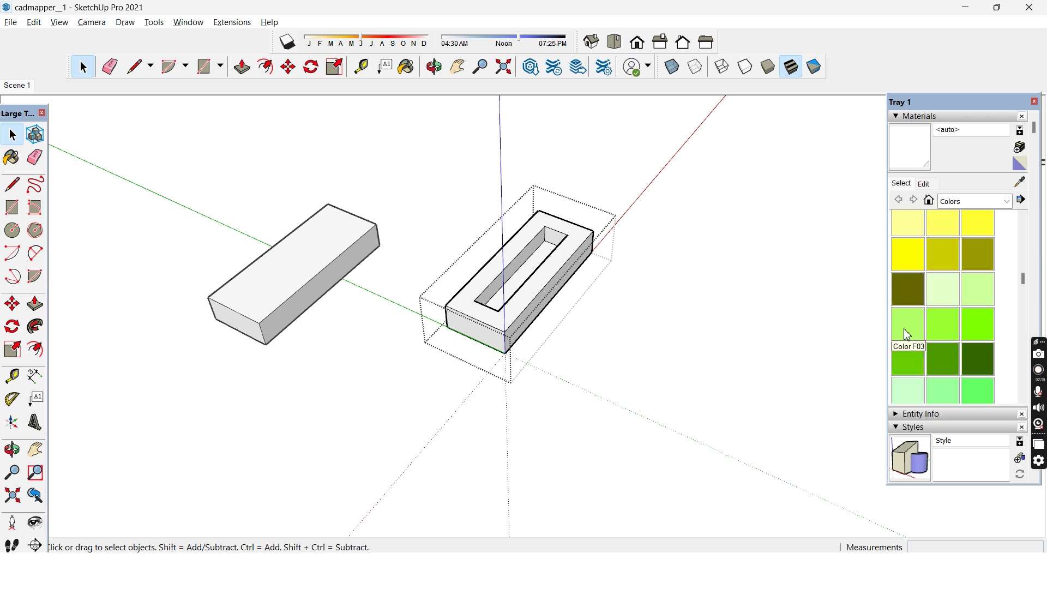
left_click(908, 334)
left_click(542, 257)
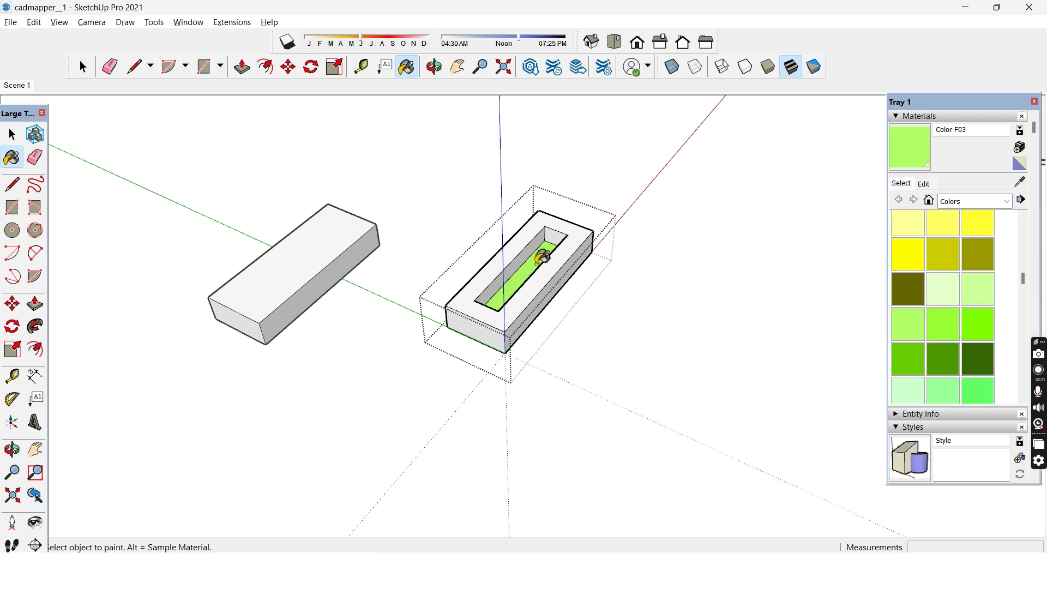
left_click(924, 184)
left_click(914, 236)
key("space")
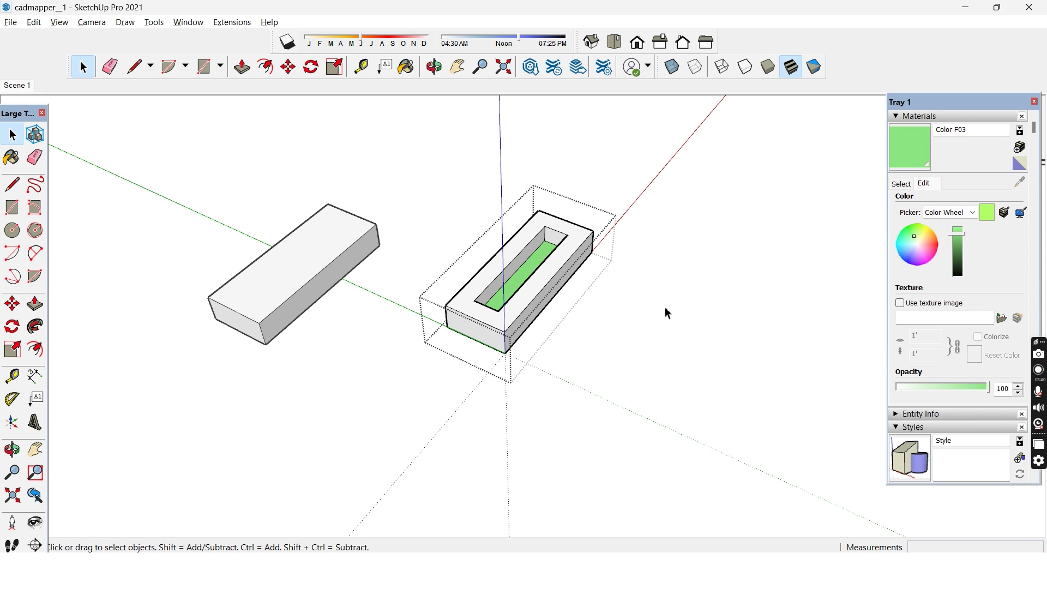
Step: Leave the block group and place a copy of the green-courtyard block beside it in the row
left_click(666, 311)
scroll(573, 281, "down", 1)
left_click(529, 301)
scroll(528, 301, "down", 3)
key("m")
left_click(604, 327, "ctrl")
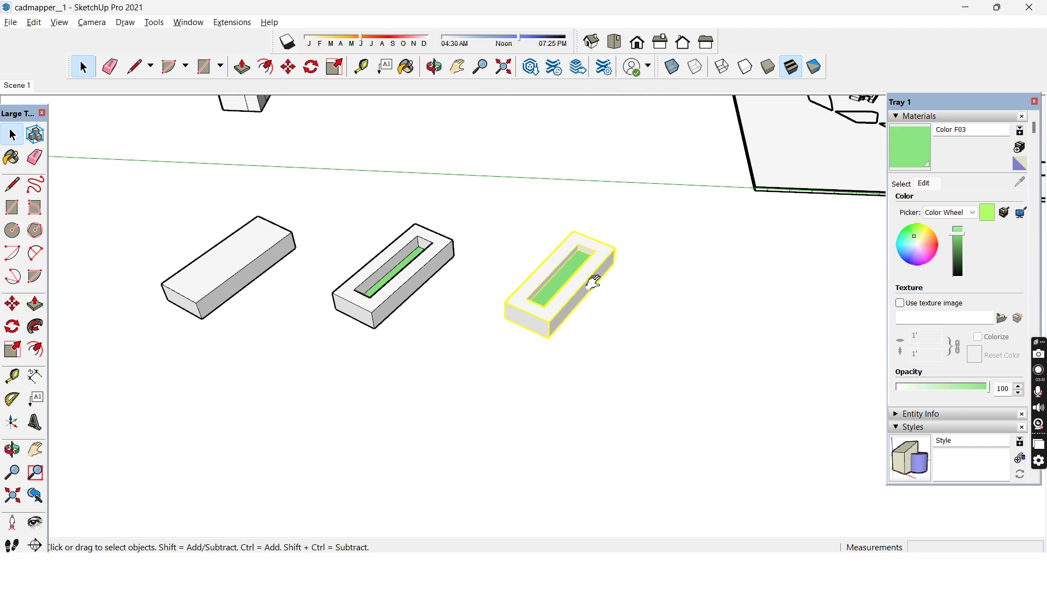
Step: Copy the newest green-courtyard block about 151 m further along the row
key("m")
left_click(535, 332)
key("ctrl")
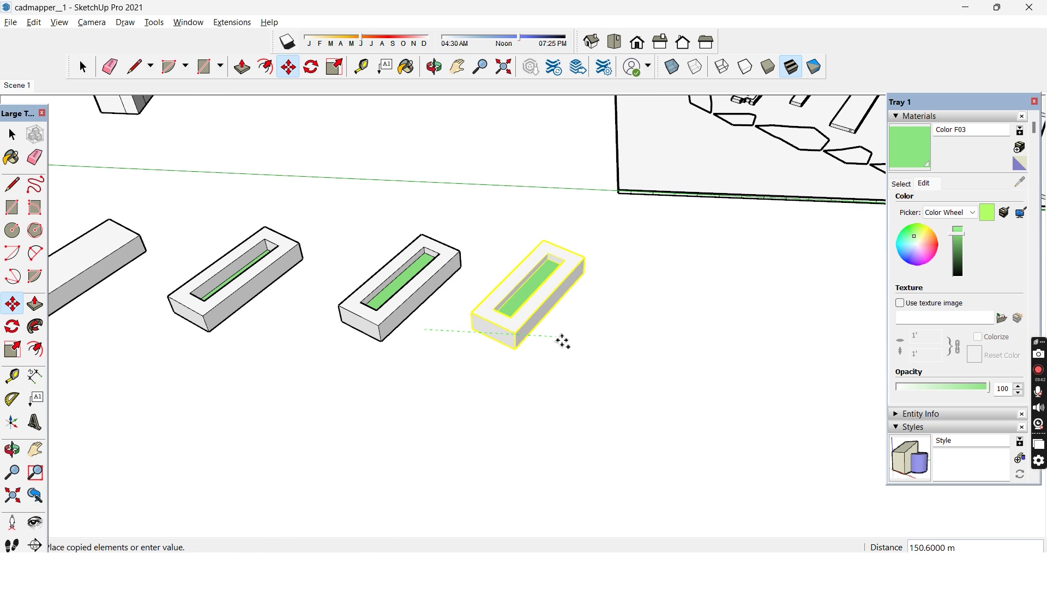
left_click(563, 341)
key("space")
middle_click_drag(565, 342, 545, 323)
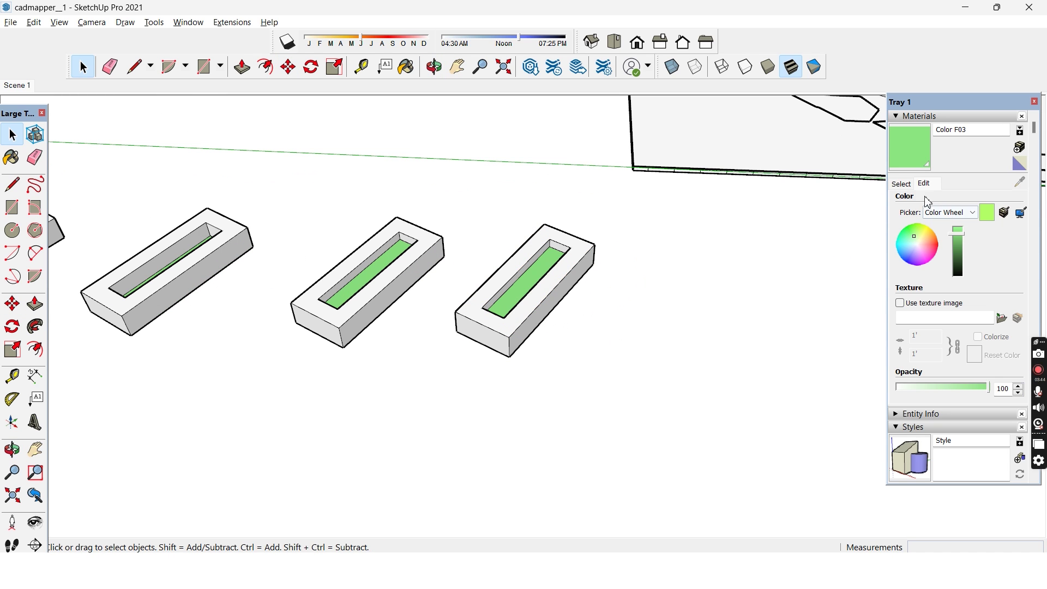
Step: Paint the last courtyard block in the row with Translucent Glass Blue, leaving its green floor as it is
left_click(901, 184)
left_click(911, 262)
left_click(534, 303)
key("space")
Step: Shift the Translucent Glass Blue material to white and reduce its opacity to 8
left_click(923, 184)
left_click(918, 245)
left_click(960, 227)
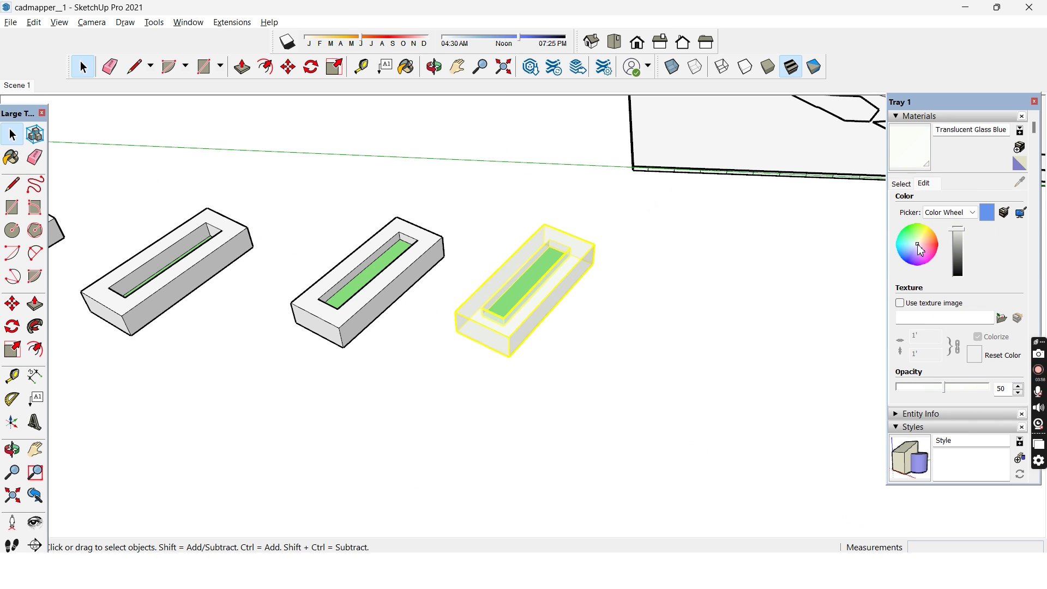
left_click(654, 361)
scroll(564, 248, "up", 2)
key("b")
left_click_drag(944, 387, 905, 393)
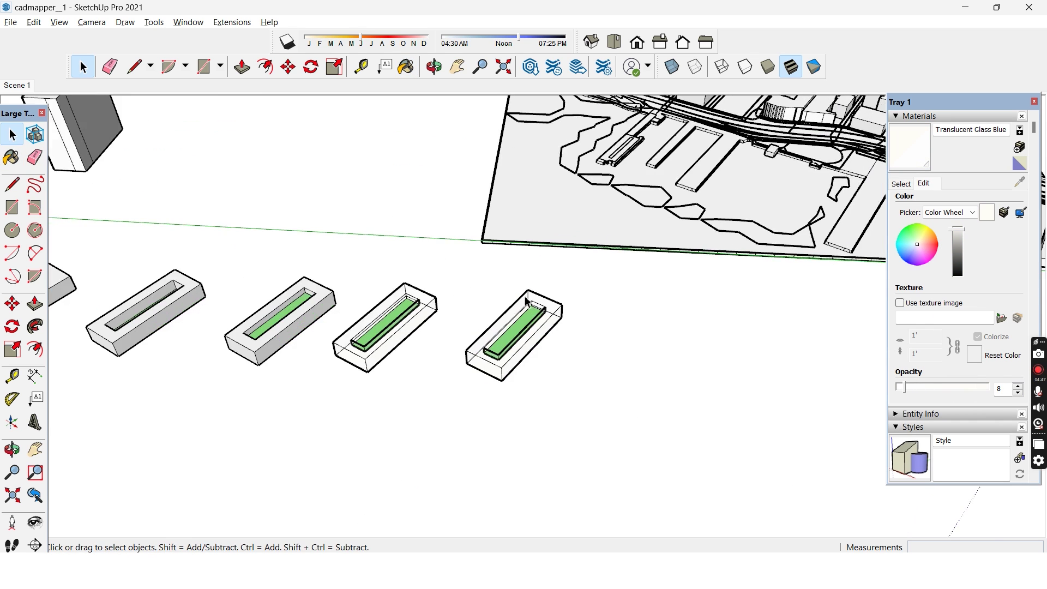
Step: Raise the far outer corner of the last glass block and the matching courtyard corner vertically into a tall peak
scroll(526, 298, "up", 1)
triple_click(525, 298)
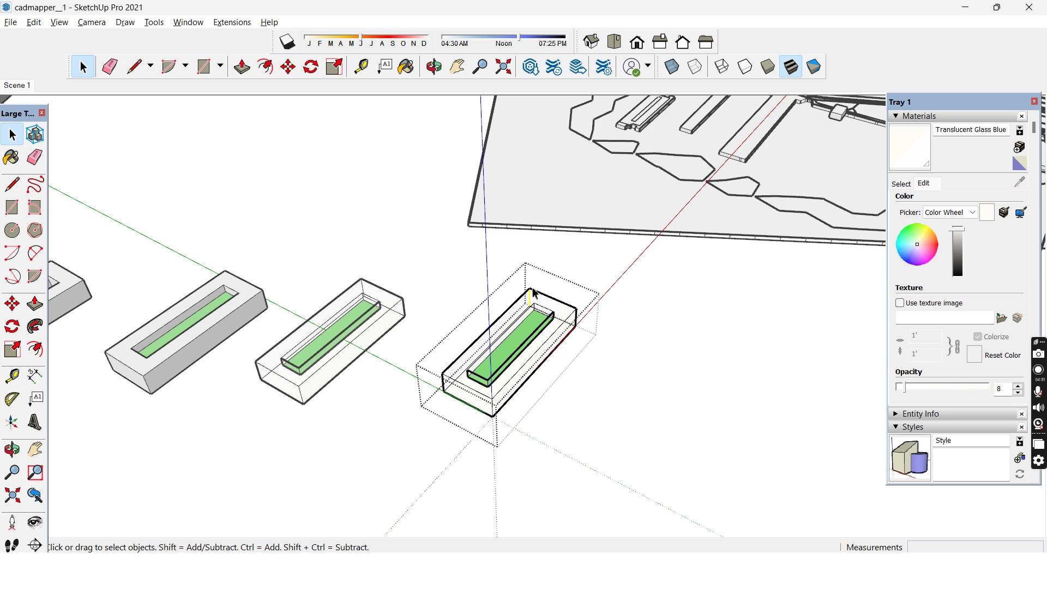
left_click(555, 273)
scroll(535, 288, "up", 1)
double_click(530, 295)
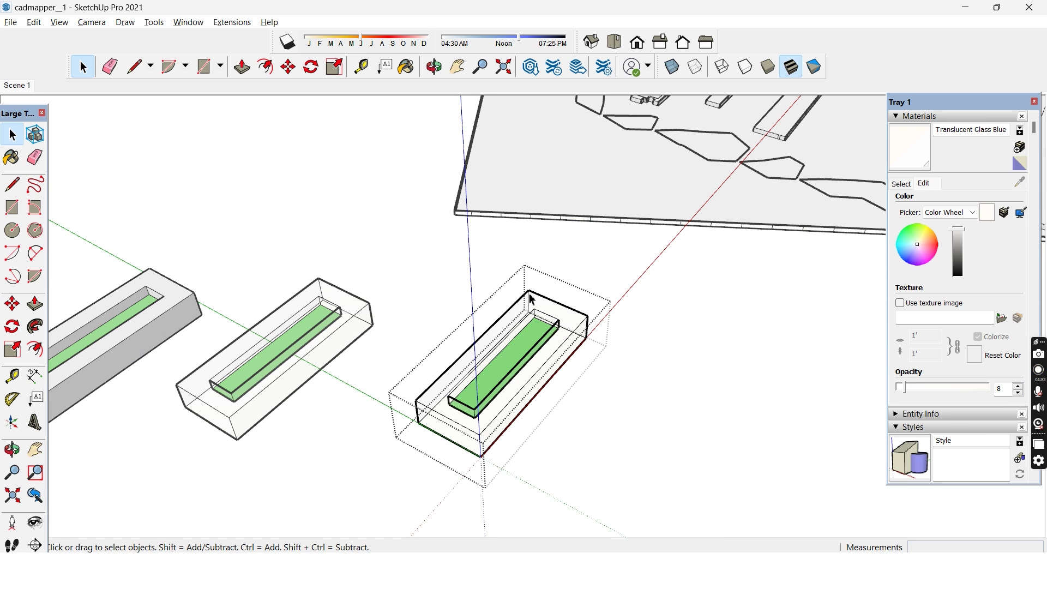
key("m")
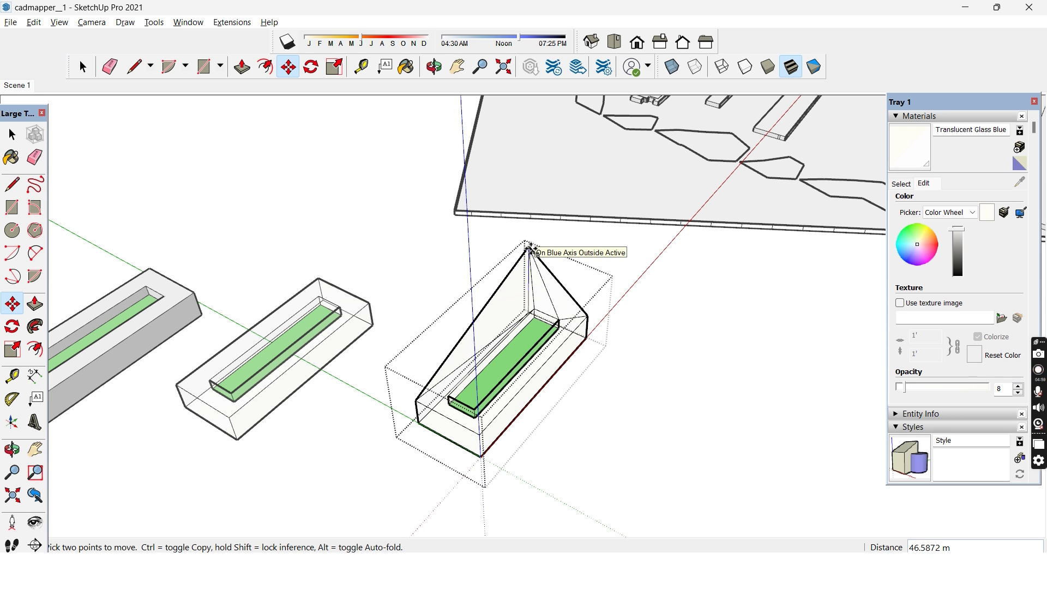
left_click(531, 227)
middle_click_drag(530, 227, 434, 276)
left_click(434, 276)
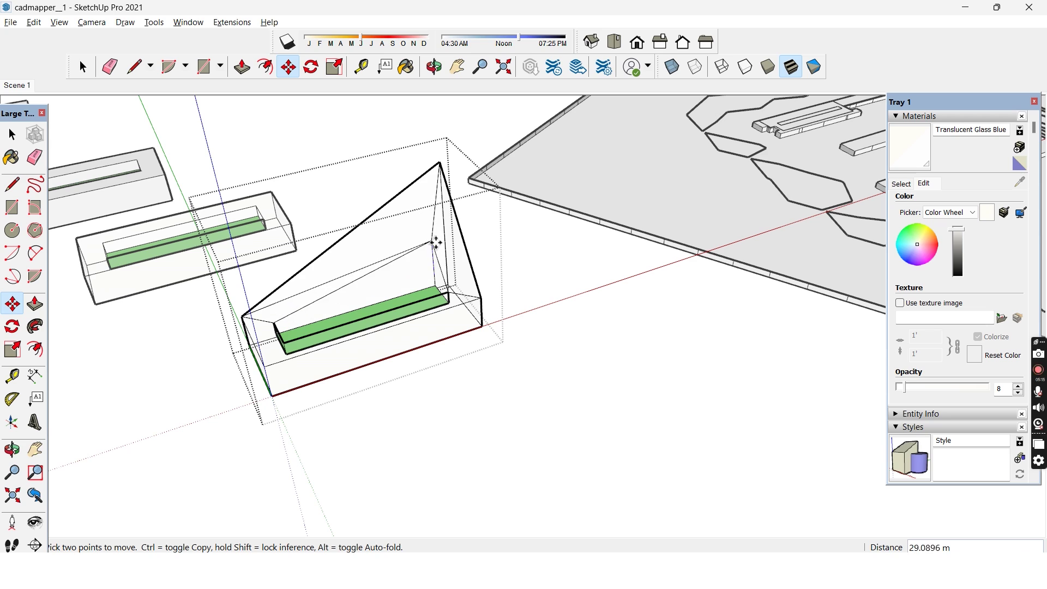
Step: Restore the default opaque material on the peaked block and clear the extra fold lines from its sloping roof
key("space")
middle_click_drag(383, 264, 518, 267)
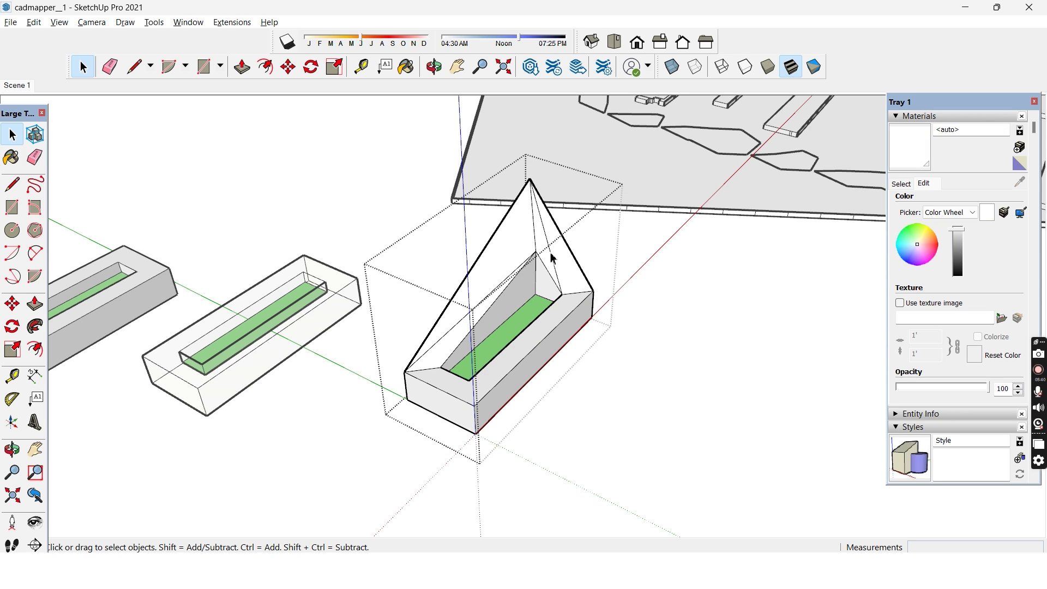
key("e")
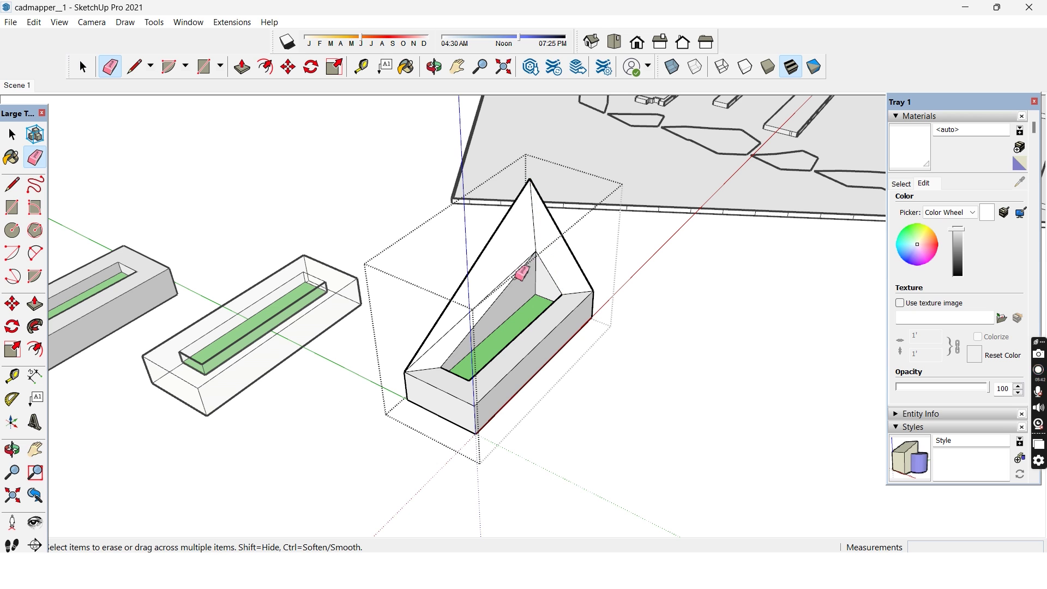
Step: Copy the peaked courtyard block about 180 m further along the row and open the copy for editing
key("m")
mouse_move(608, 332)
middle_mouse_down()
mouse_move(502, 327)
mouse_move(532, 332)
middle_mouse_up()
key("ctrl")
left_click(534, 332)
middle_click_drag(675, 348, 564, 349, "shift")
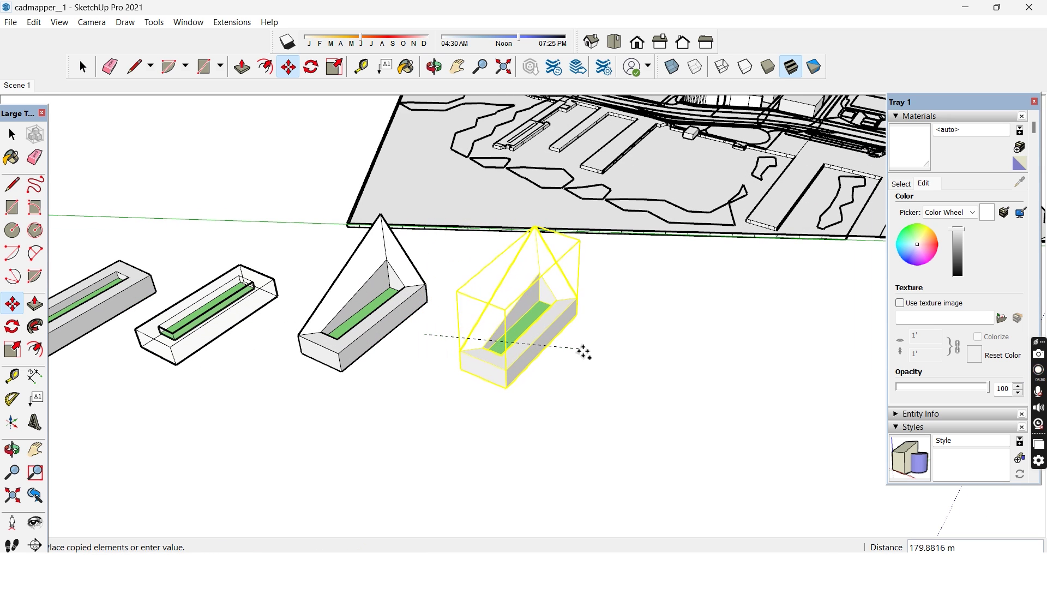
left_click(589, 348)
key("space")
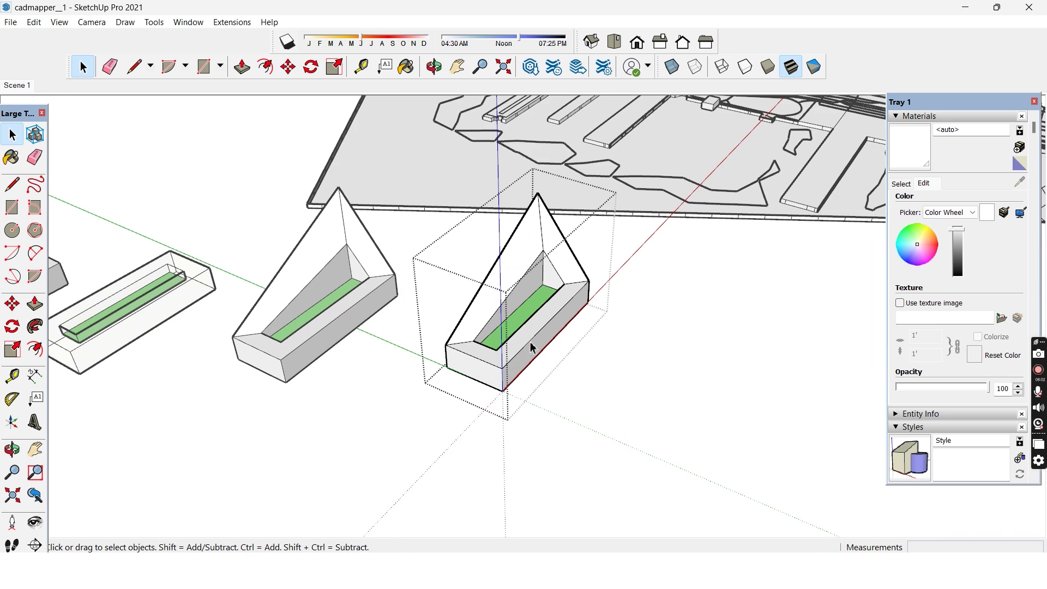
Step: Lower the near outer top corners of the copied peaked block by 13 m and erase the extra fold lines
key("m")
scroll(449, 346, "up", 2)
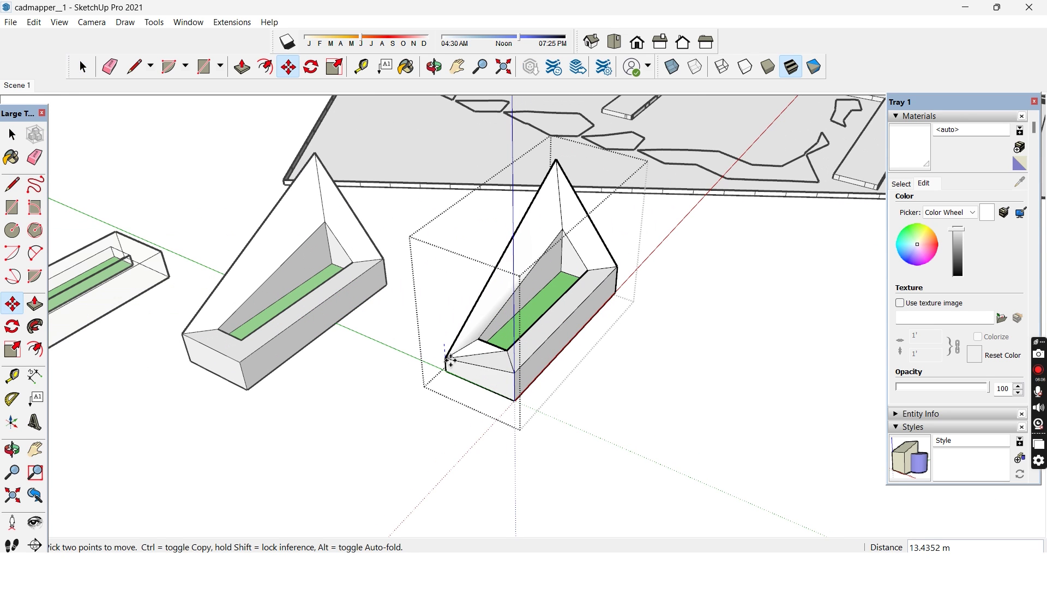
type("13")
key("Return")
left_click(514, 373)
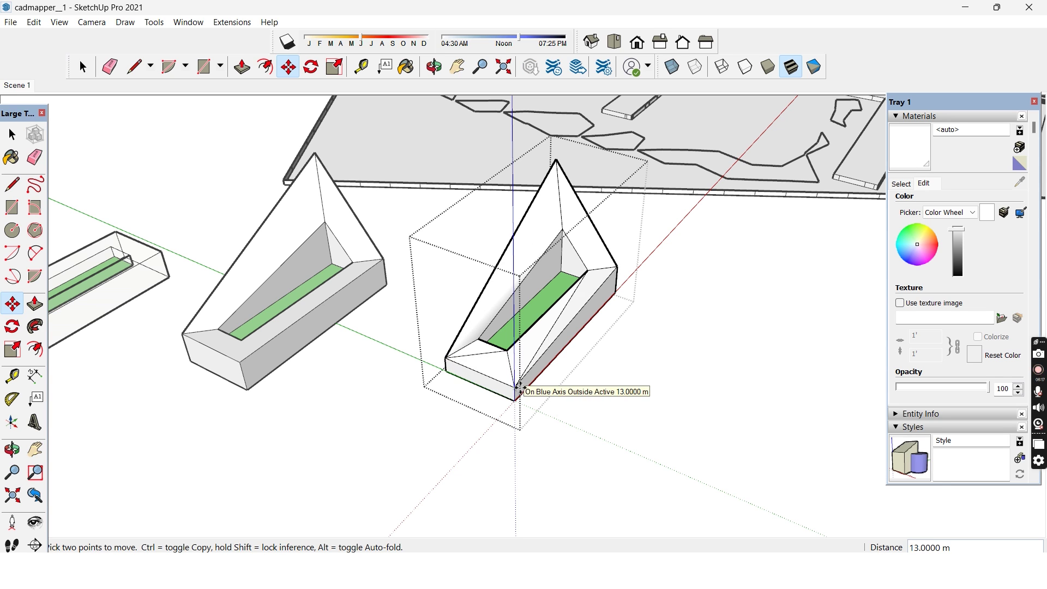
left_click(519, 390)
key("e")
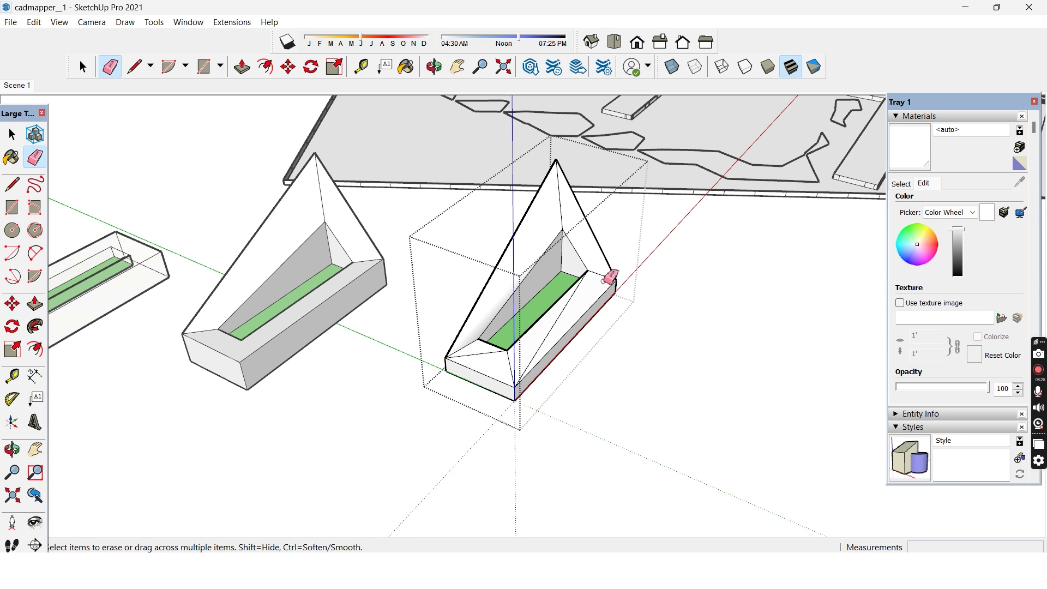
left_click(488, 353)
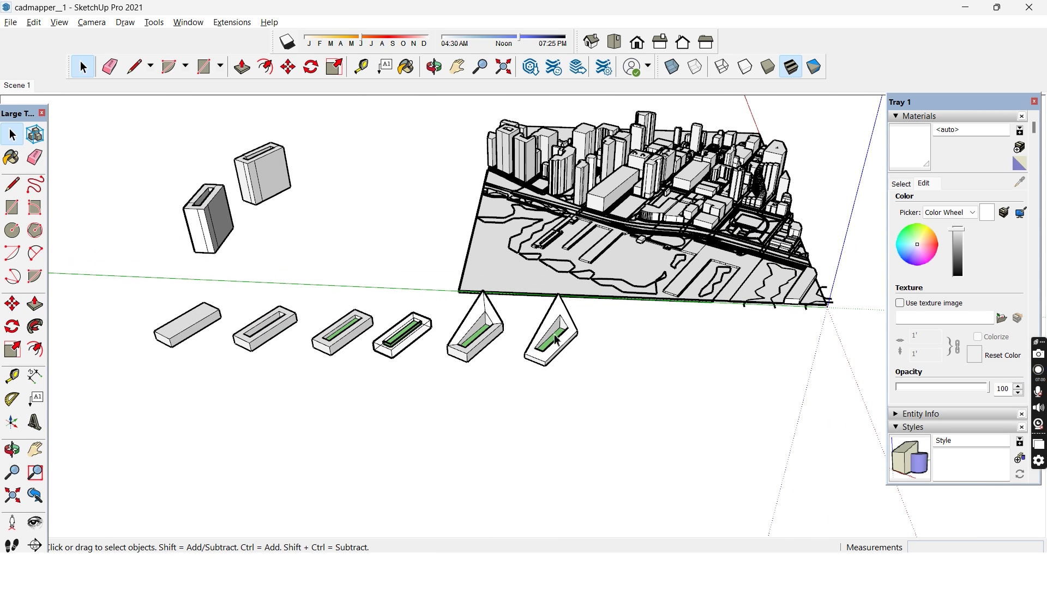
middle_click_drag(556, 340, 650, 364)
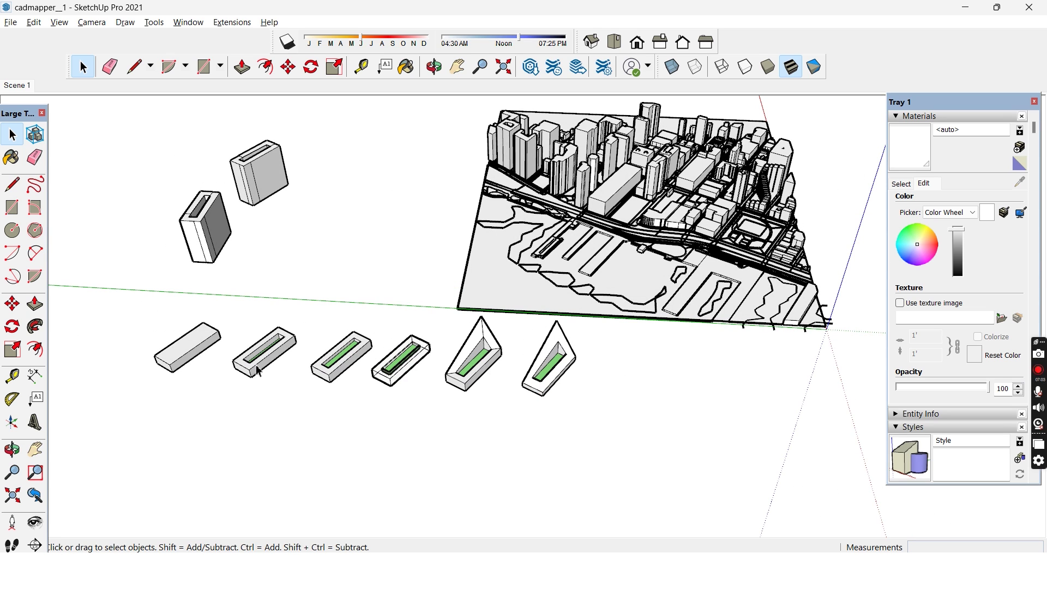
left_click_drag(101, 413, 600, 309)
key("m")
middle_click_drag(231, 421, 327, 426)
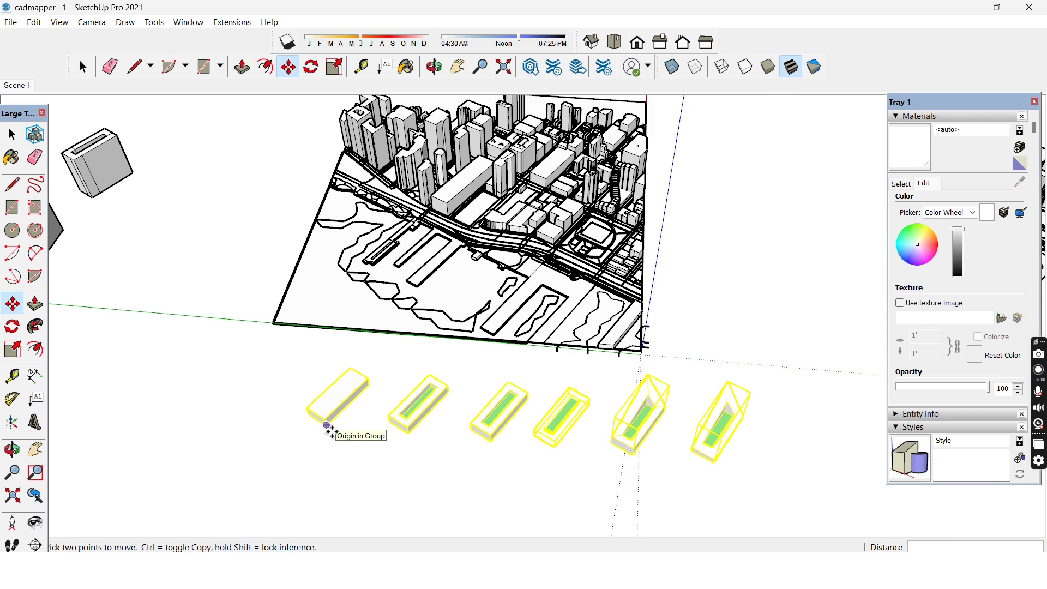
key("space")
Step: Move the plain block by its base corner onto the empty waterfront site beside the long slab building
left_click(335, 388)
key("m")
scroll(335, 439, "up", 1)
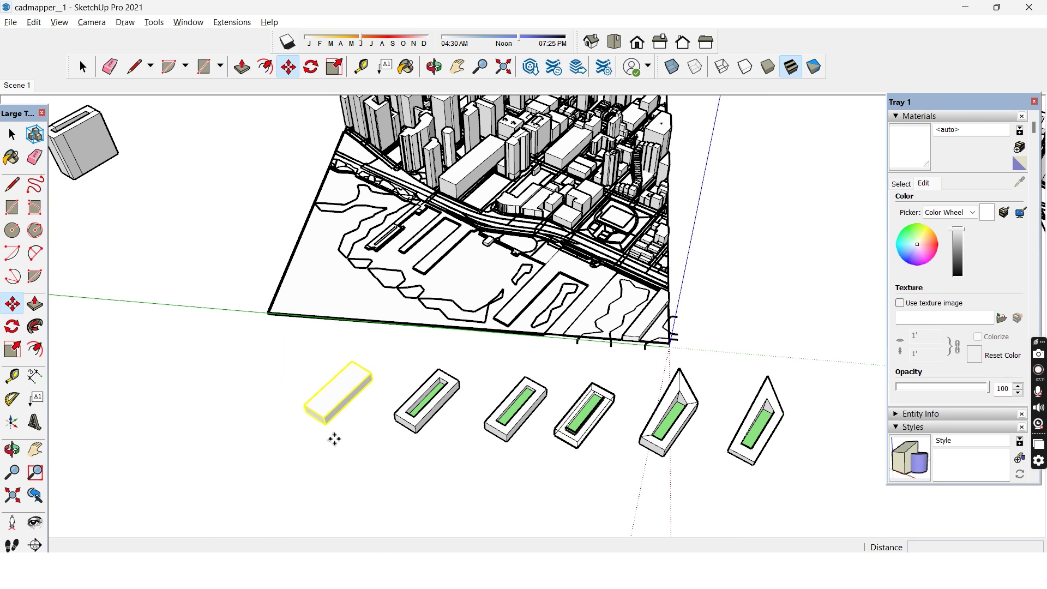
left_click(326, 425)
scroll(367, 402, "up", 6)
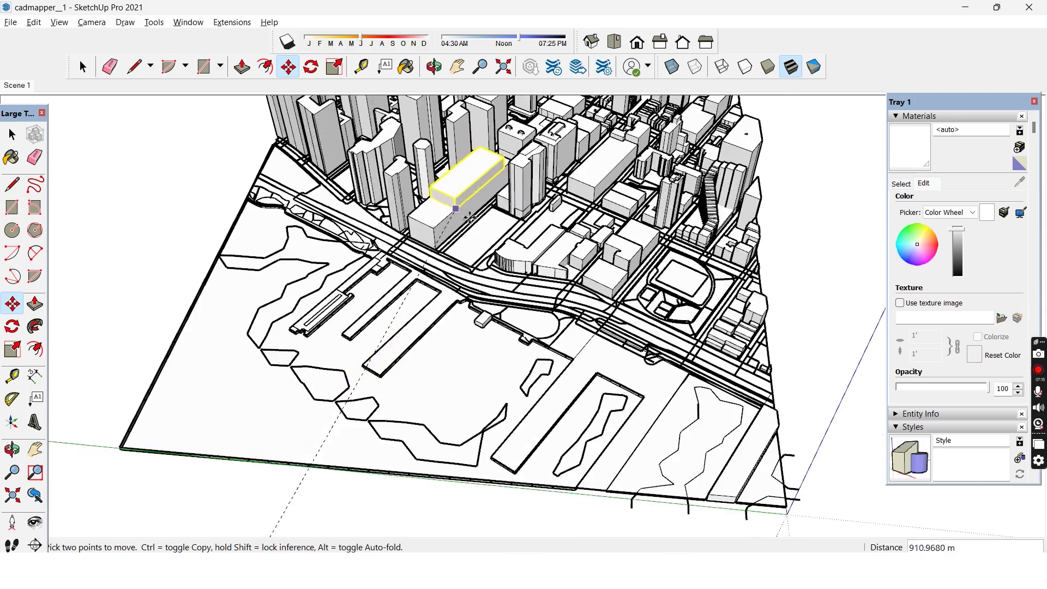
scroll(479, 240, "up", 5)
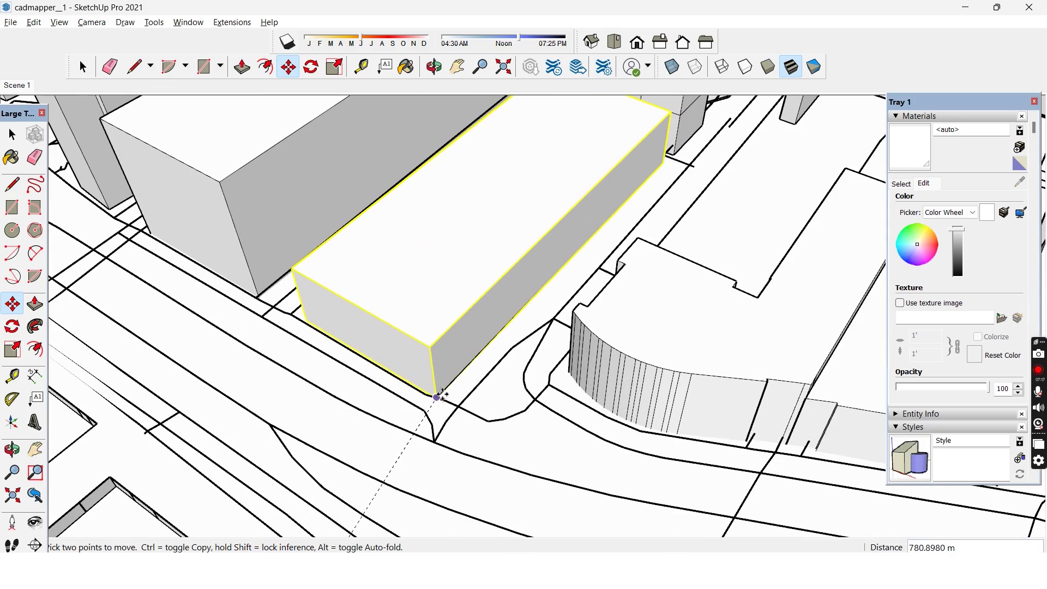
scroll(437, 303, "down", 6)
key("space")
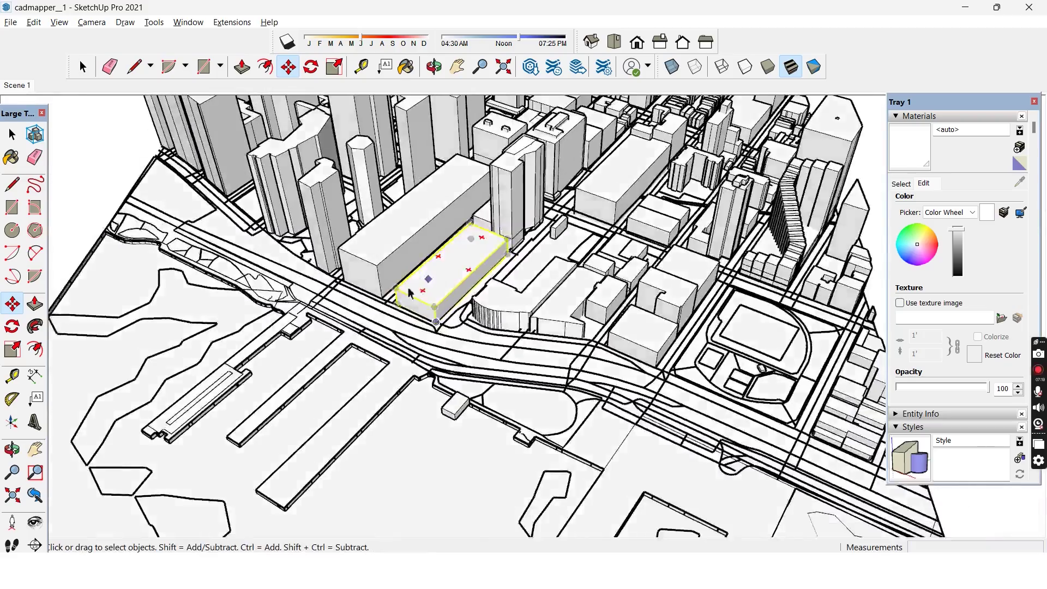
scroll(424, 234, "down", 3)
left_click(779, 215)
Step: Isolate the placed plain block by hiding the city model and the other massing blocks
scroll(479, 243, "down", 1)
middle_click_drag(454, 284, 453, 283, "shift")
scroll(527, 321, "up", 8)
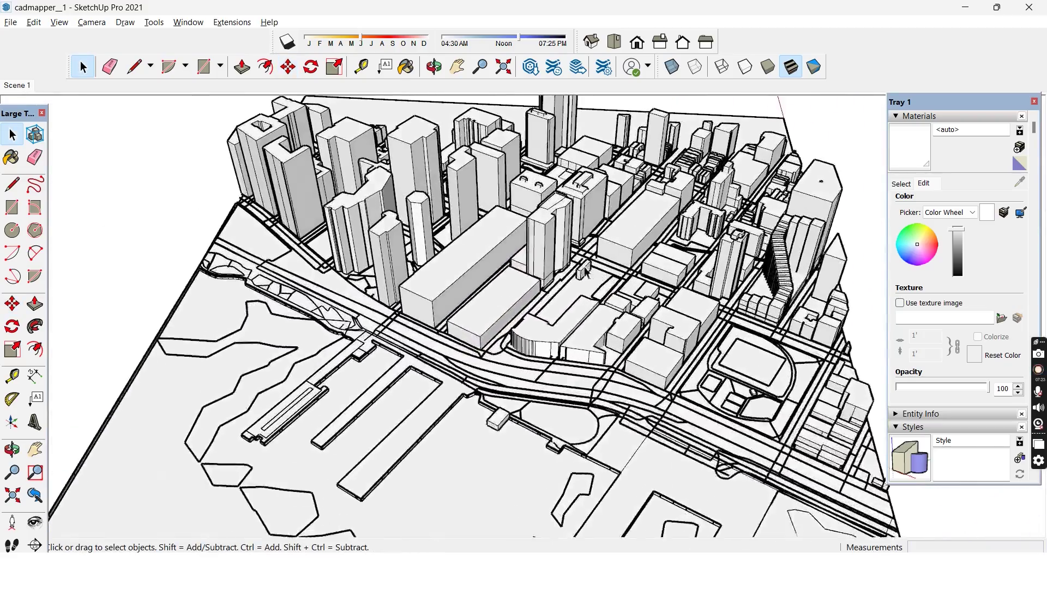
key("ctrl+a")
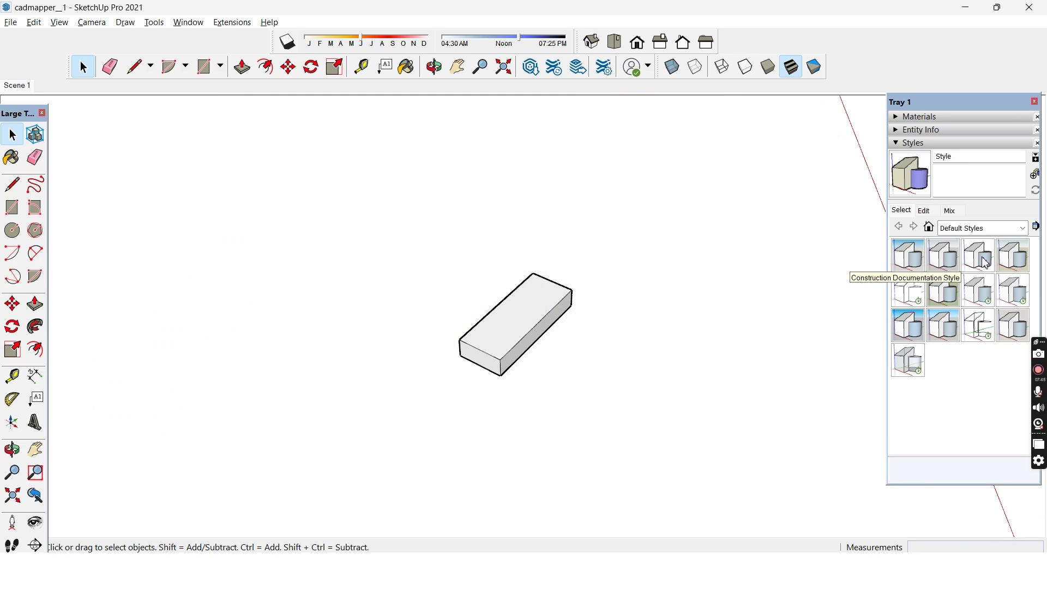
Step: Apply the Construction Documentation Style with profiles 2 and depth cue 5, and export the plain block as a 2D graphic
left_click(924, 210)
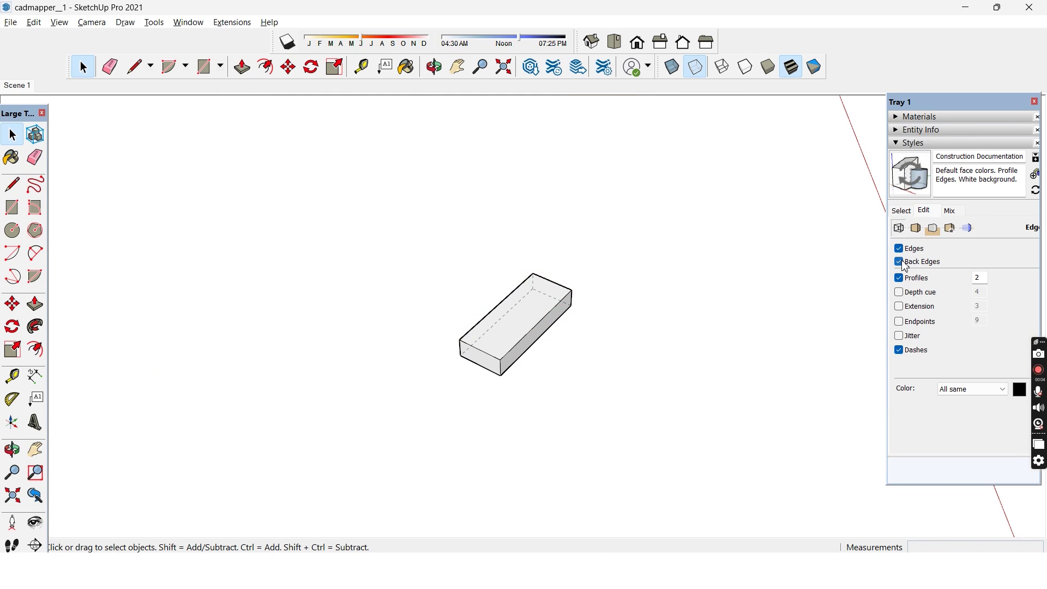
left_click(899, 322)
left_click(899, 336)
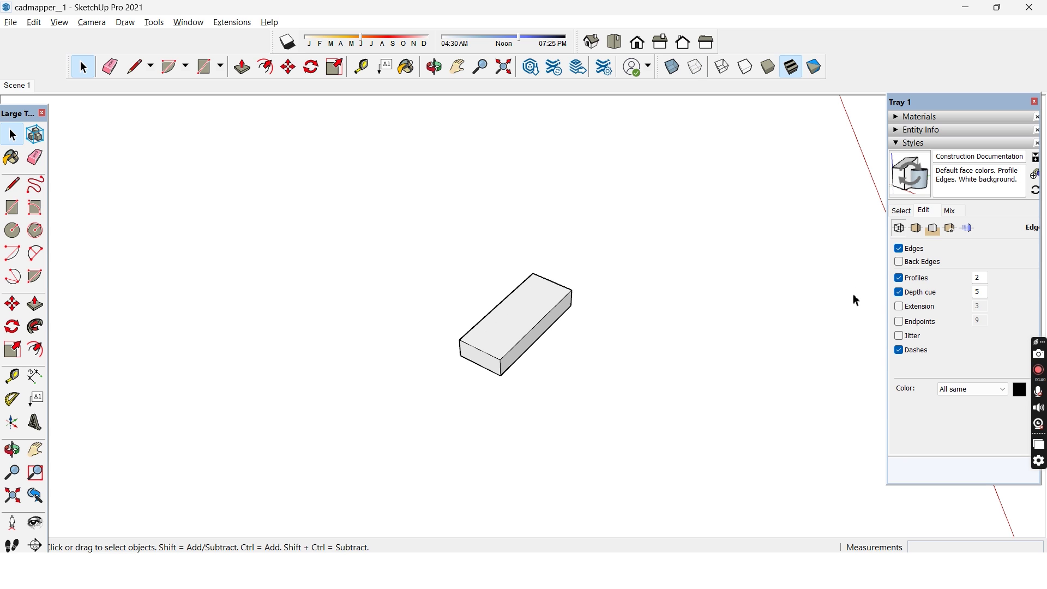
left_click(10, 22)
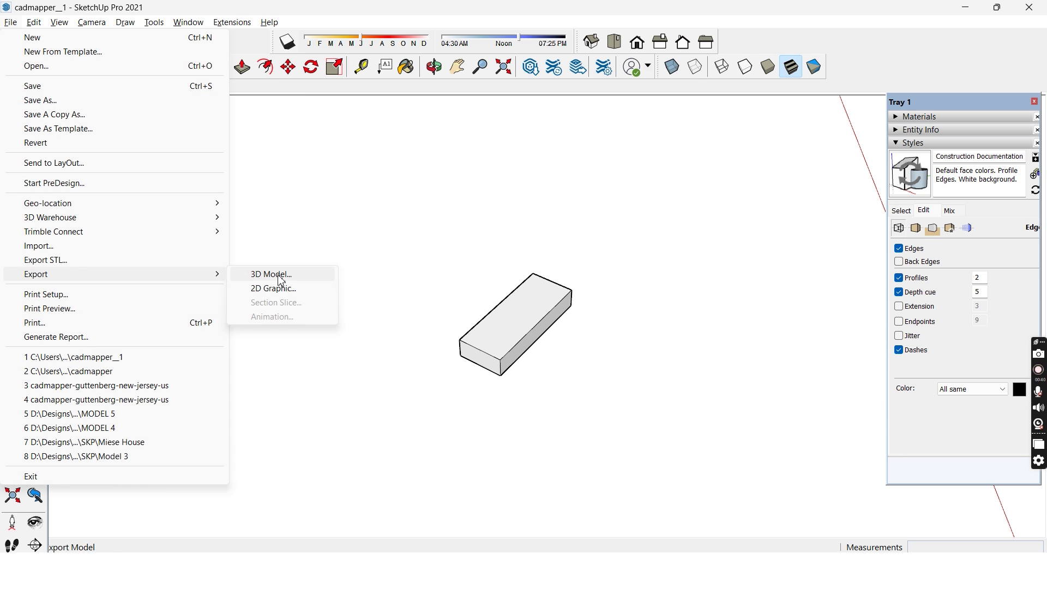
left_click(281, 280)
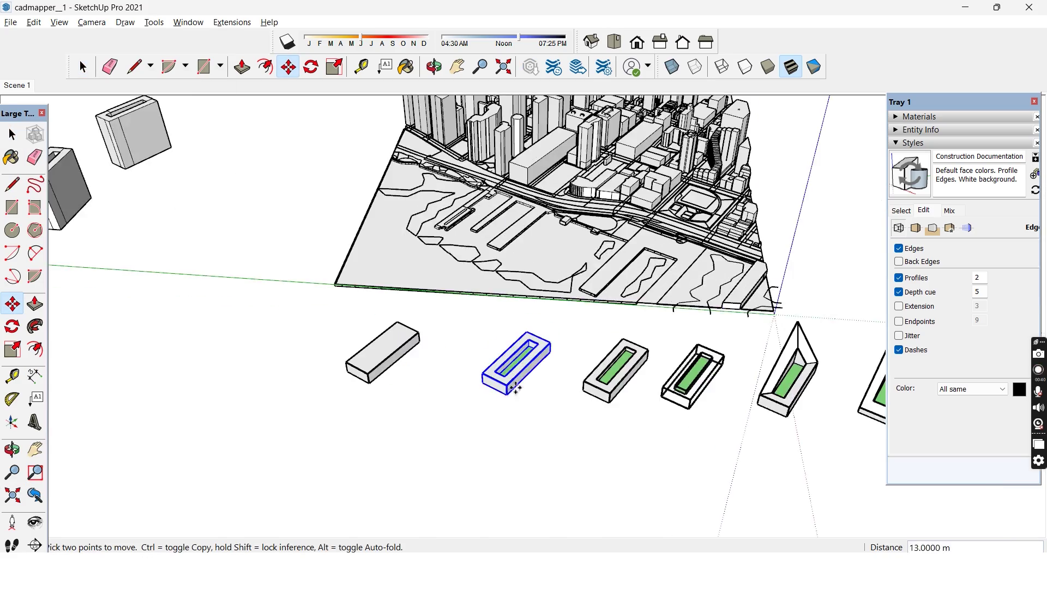
Step: Move the green-courtyard block by its base corner onto the waterfront site and isolate it from the city
scroll(534, 374, "up", 5)
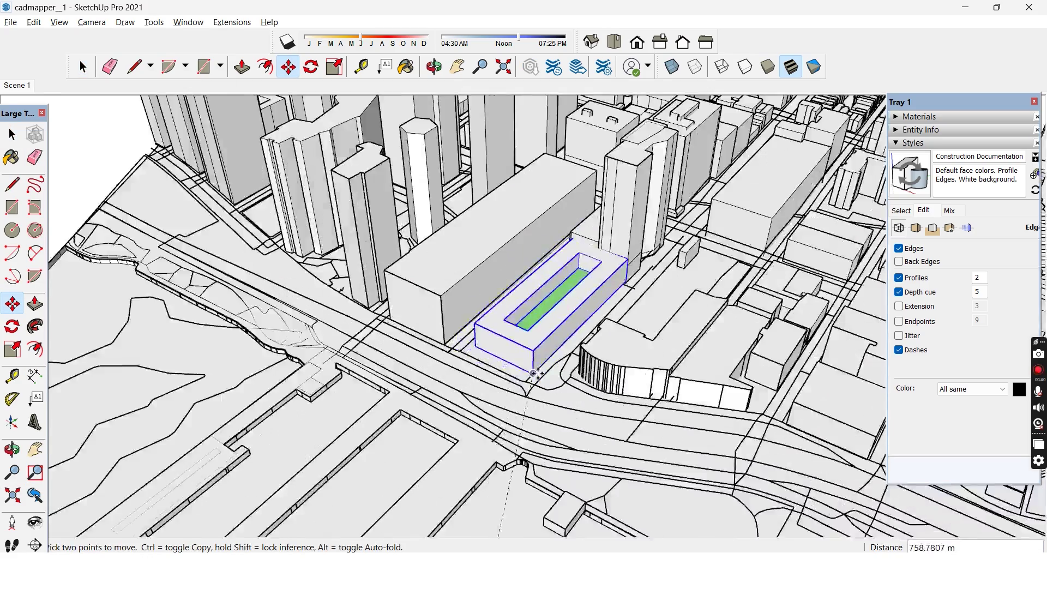
scroll(532, 376, "up", 4)
left_click(517, 388)
scroll(517, 388, "down", 4)
key("space")
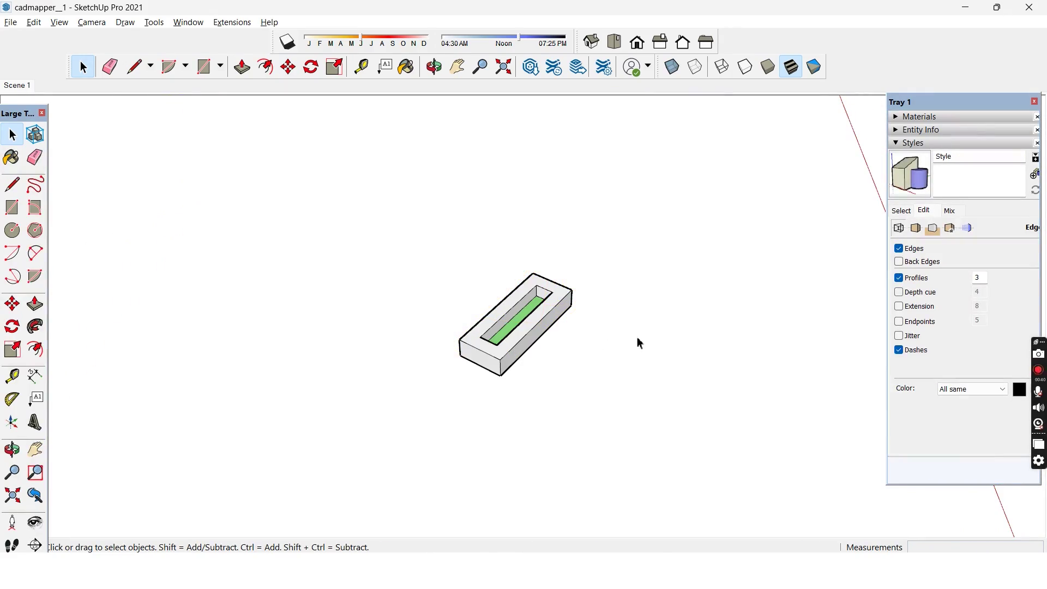
Step: Turn on depth cue at 4 and export the view as a JPEG image named 3 in the BIG ARCHTIECTS folder
left_click(10, 21)
mouse_move(76, 274)
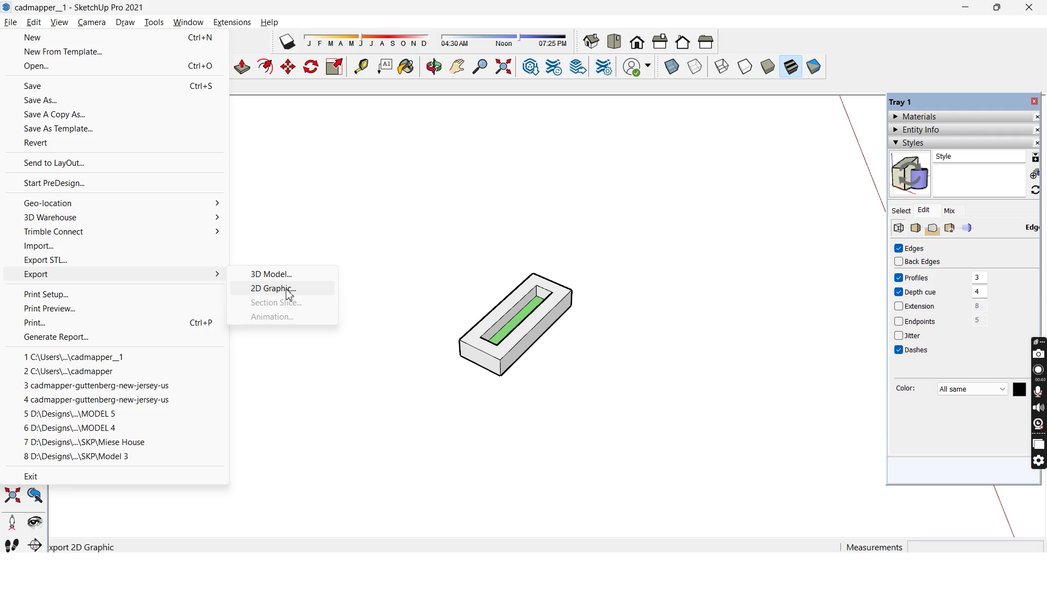
left_click(284, 289)
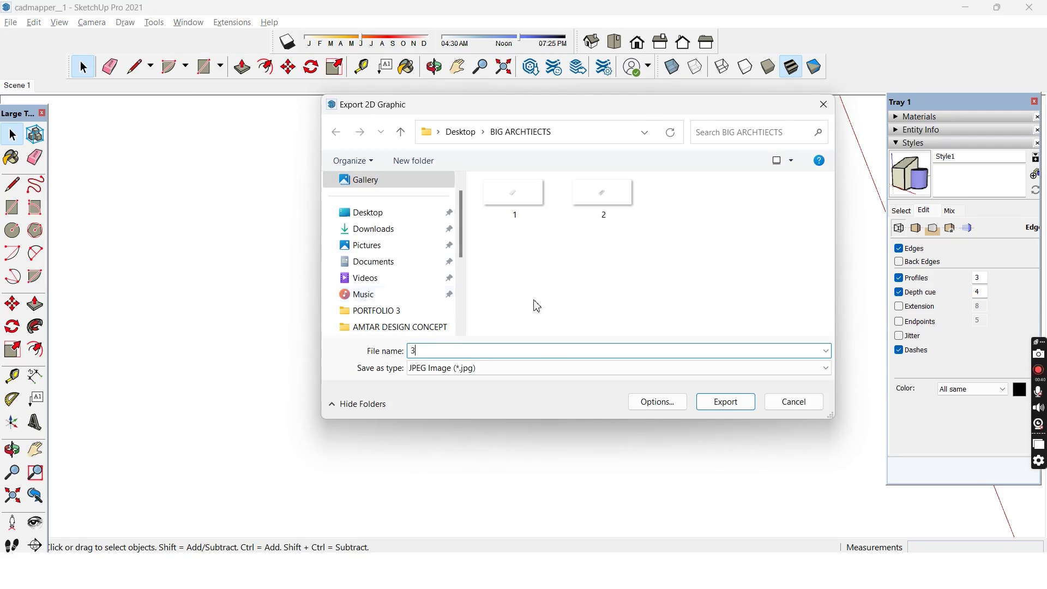
left_click(726, 401)
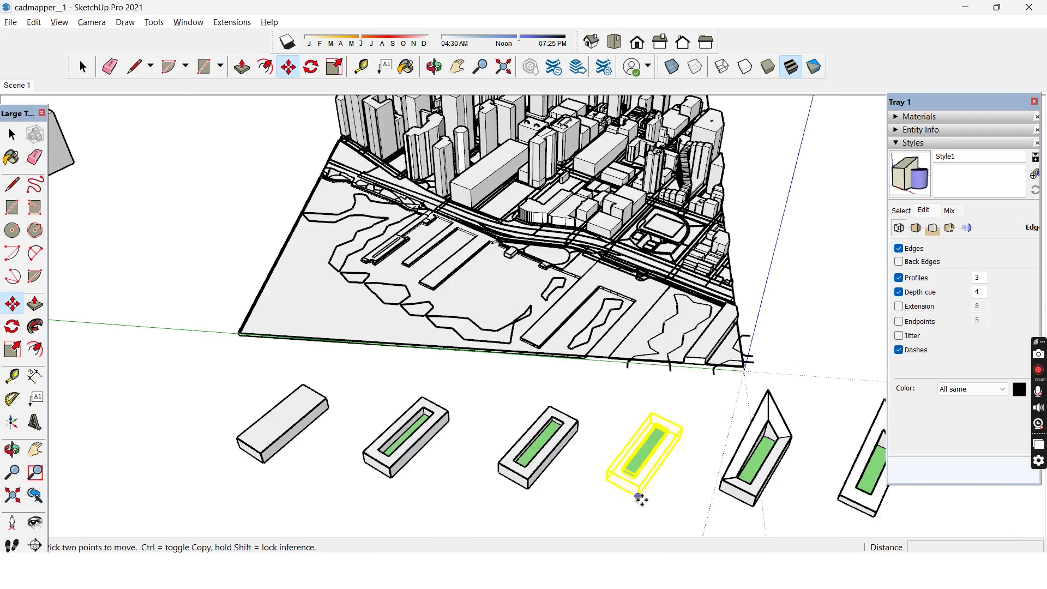
Step: Move the block with the raised corner and green courtyard by its base corner onto the waterfront site
scroll(638, 491, "up", 5)
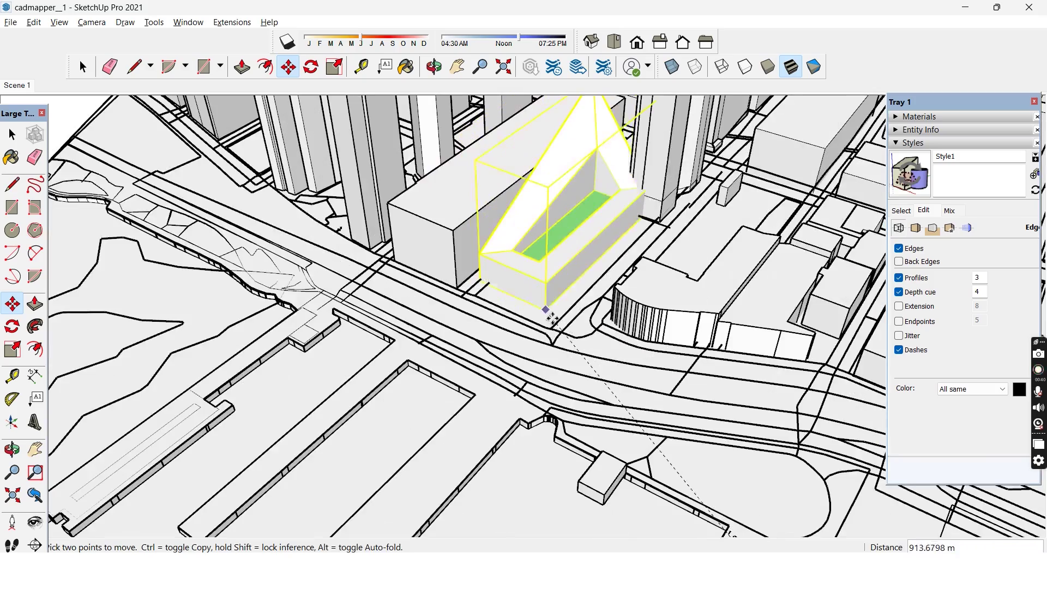
key("space")
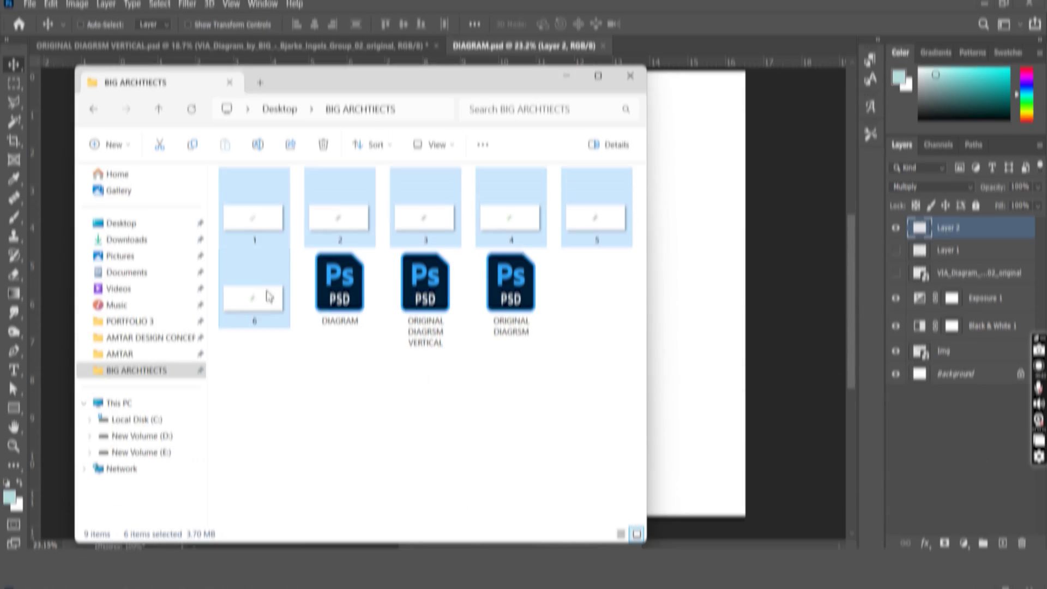
Step: Switch to Photoshop, bring exported images 1 to 6 into DIAGRAM.psd, rasterize layer 6 and delete its white background
left_click(714, 278)
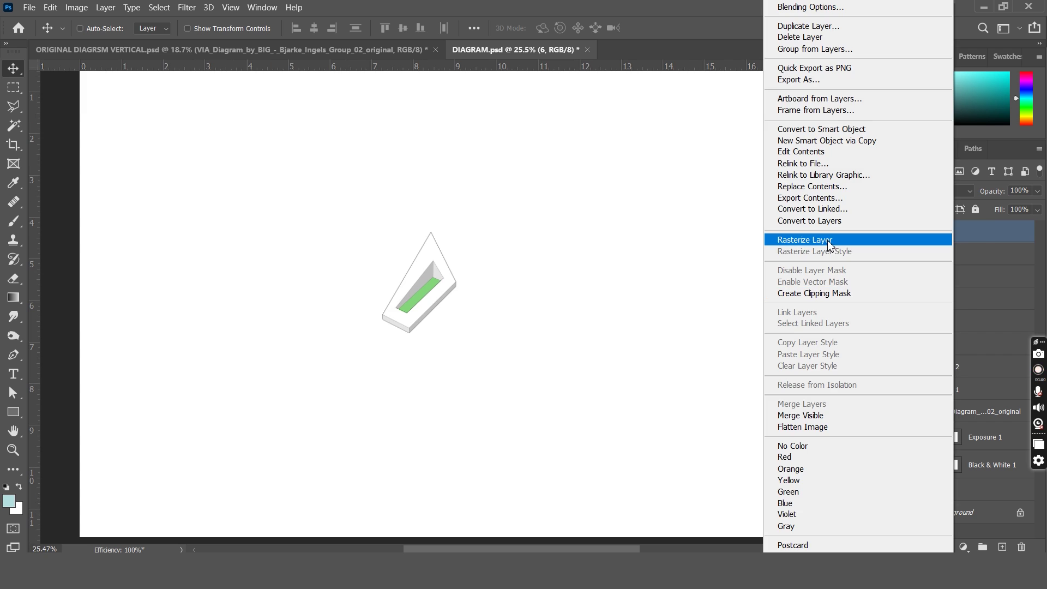
left_click(851, 236)
key("w")
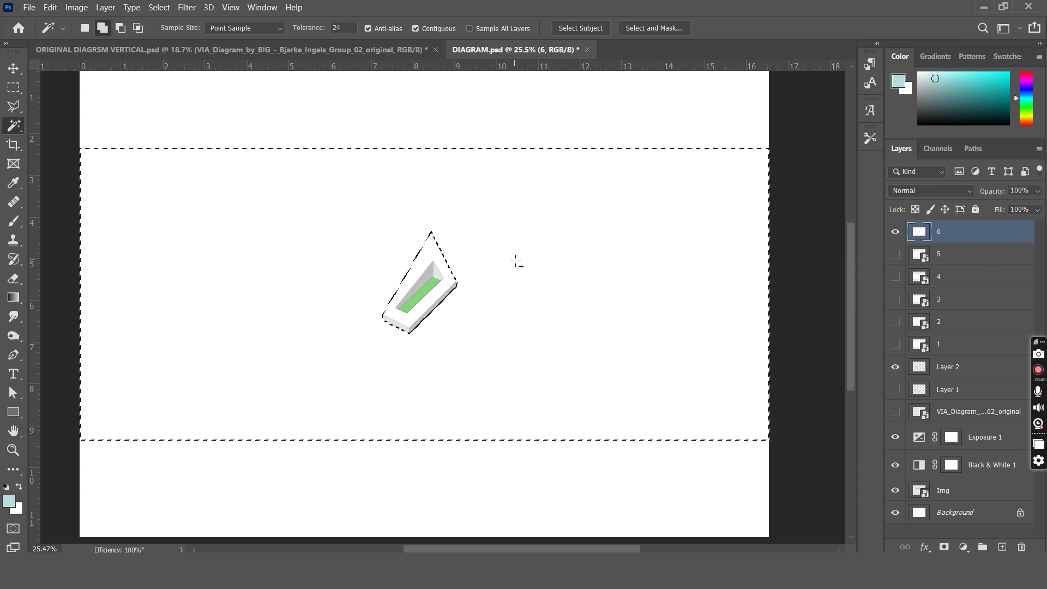
key("Delete")
key("v")
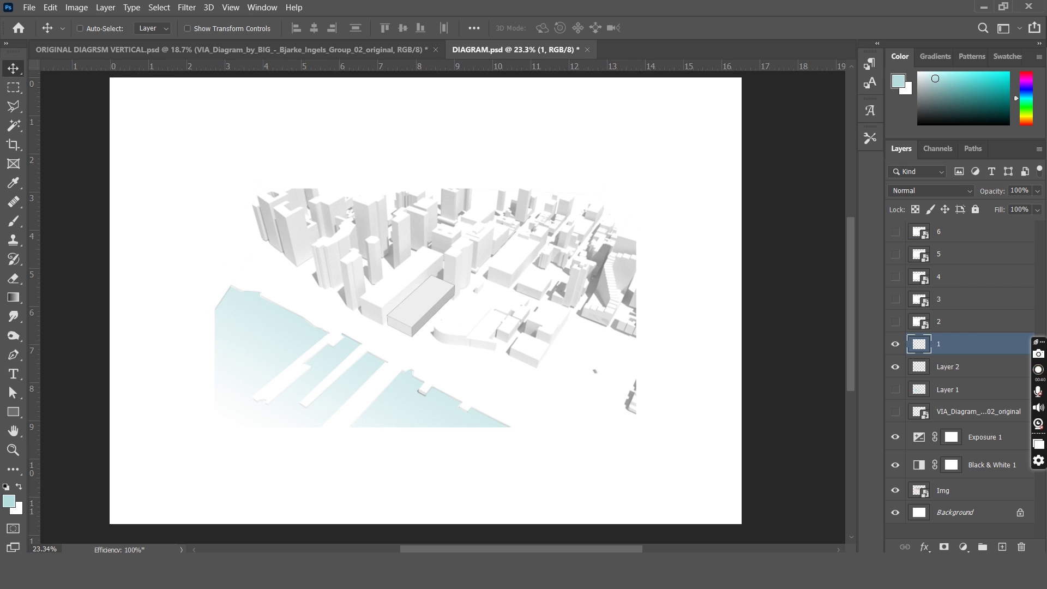
Step: Select layers 1 through 6 and free-transform them together to fit the block to the site
left_click(958, 242, "shift")
scroll(444, 233, "up", 2, "alt")
key("ctrl+t")
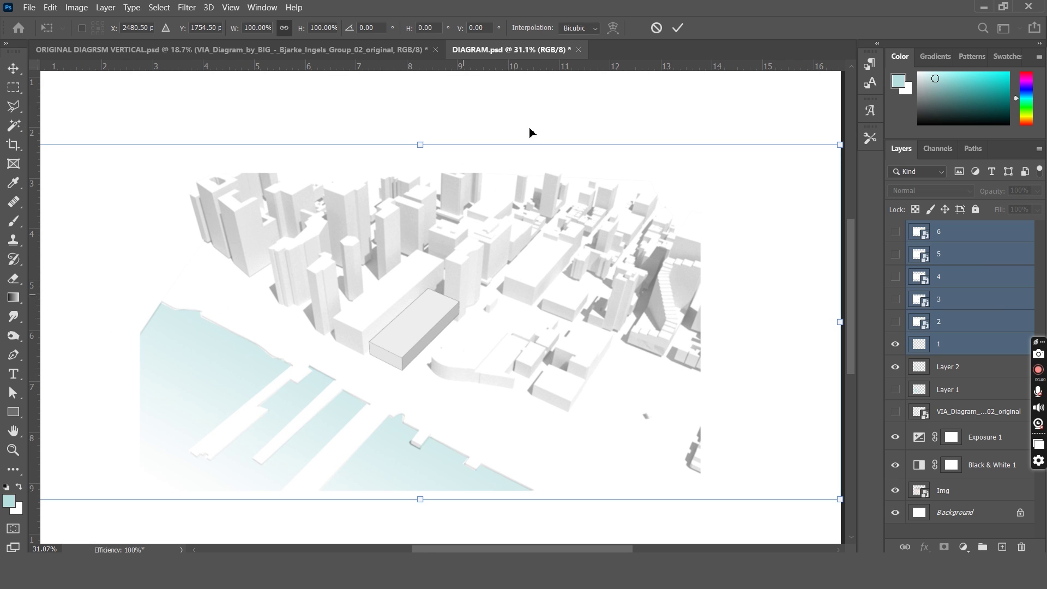
scroll(428, 210, "up", 1, "alt")
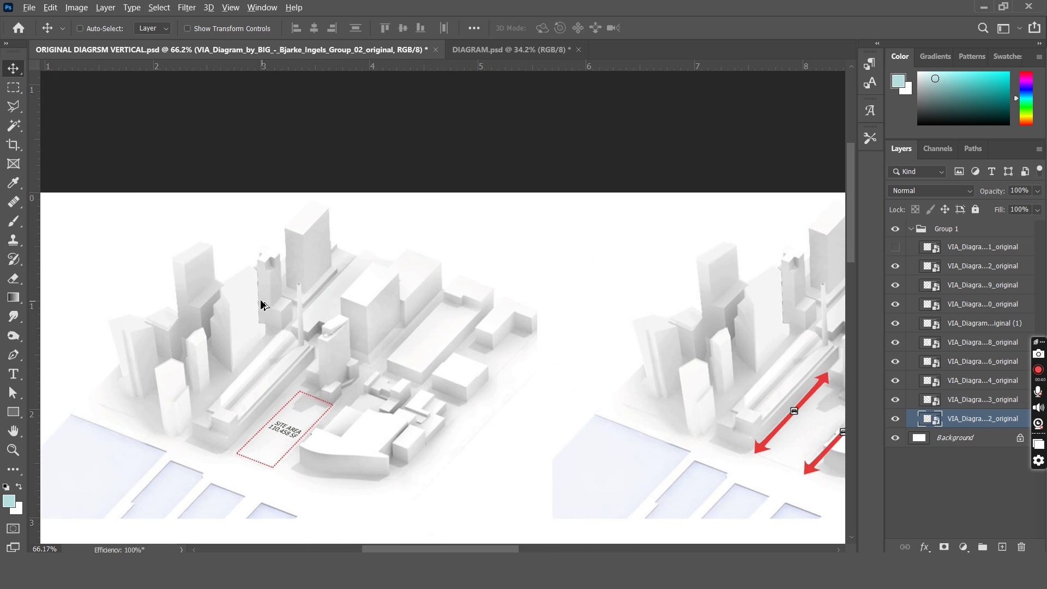
Step: Check the reference diagrams, then trace the block's base footprint with the Pen tool using a dashed stroke in red d63d3d and no fill
scroll(261, 300, "down", 10, "alt")
scroll(687, 329, "up", 12, "alt")
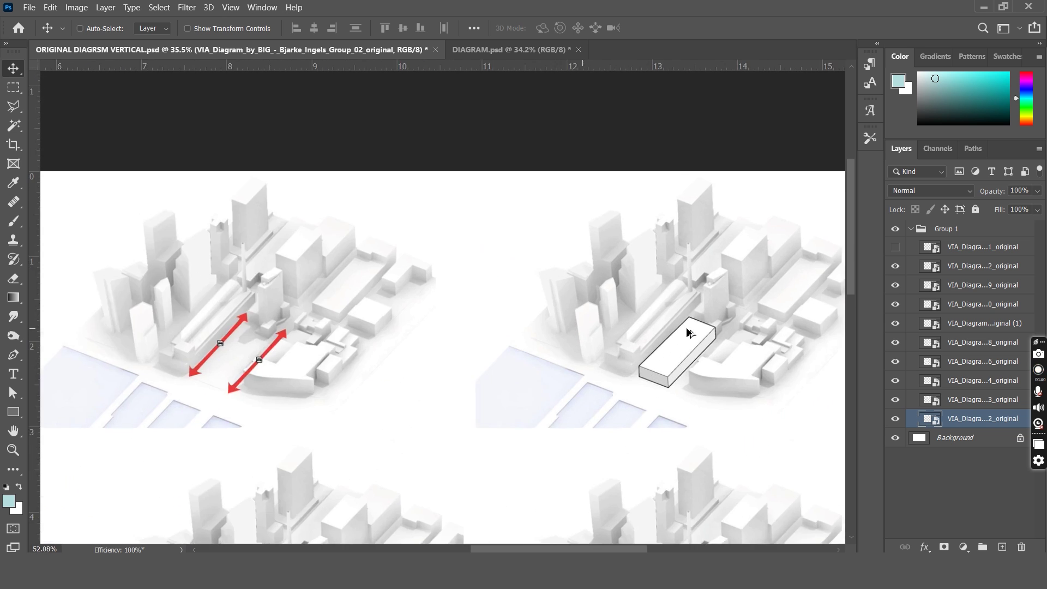
scroll(687, 322, "down", 9, "alt")
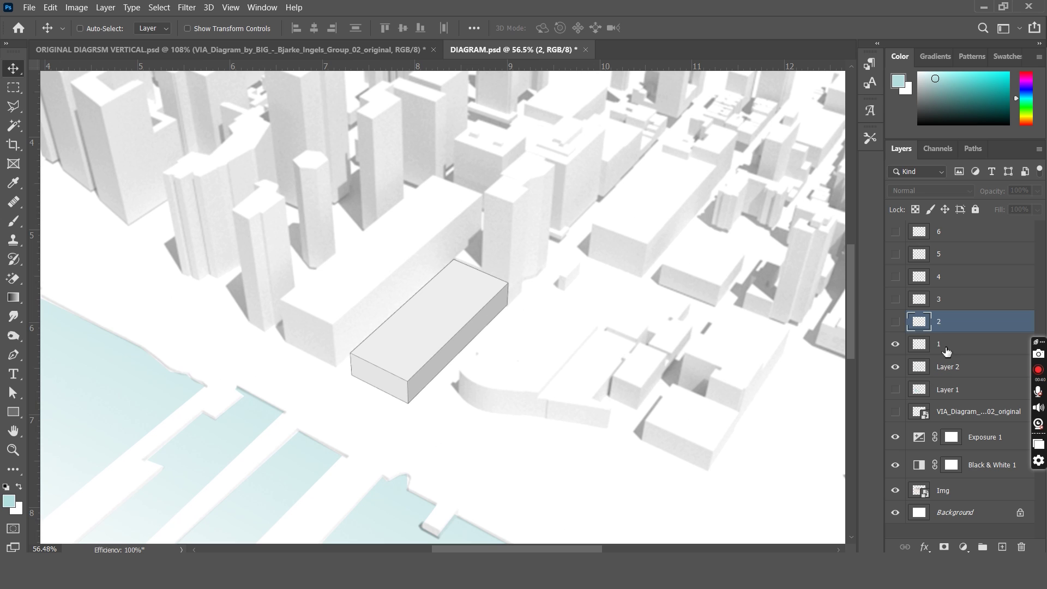
left_click(947, 350)
key("p")
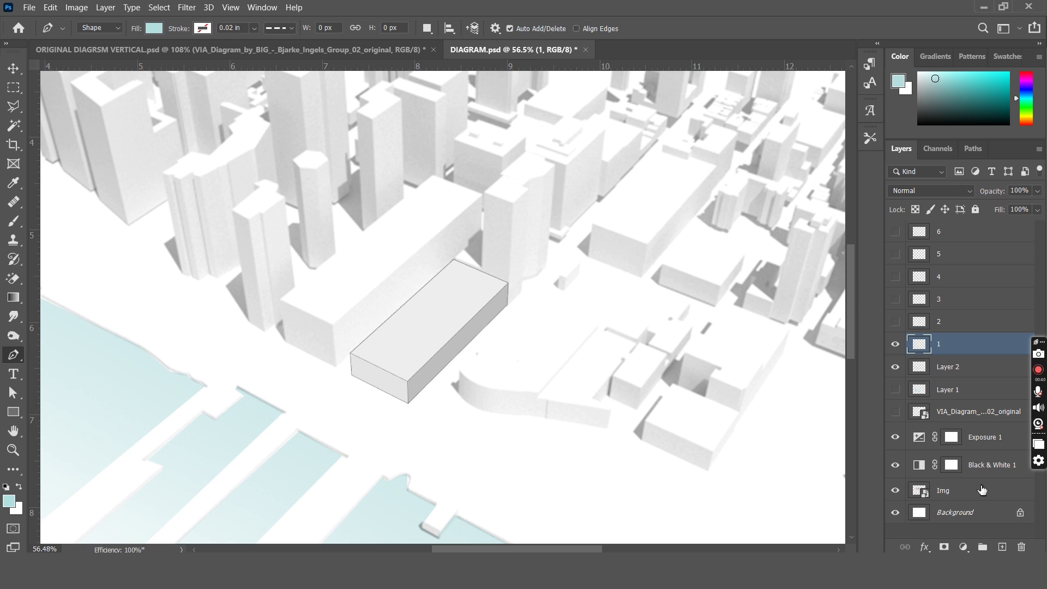
left_click(203, 29)
left_click(287, 54)
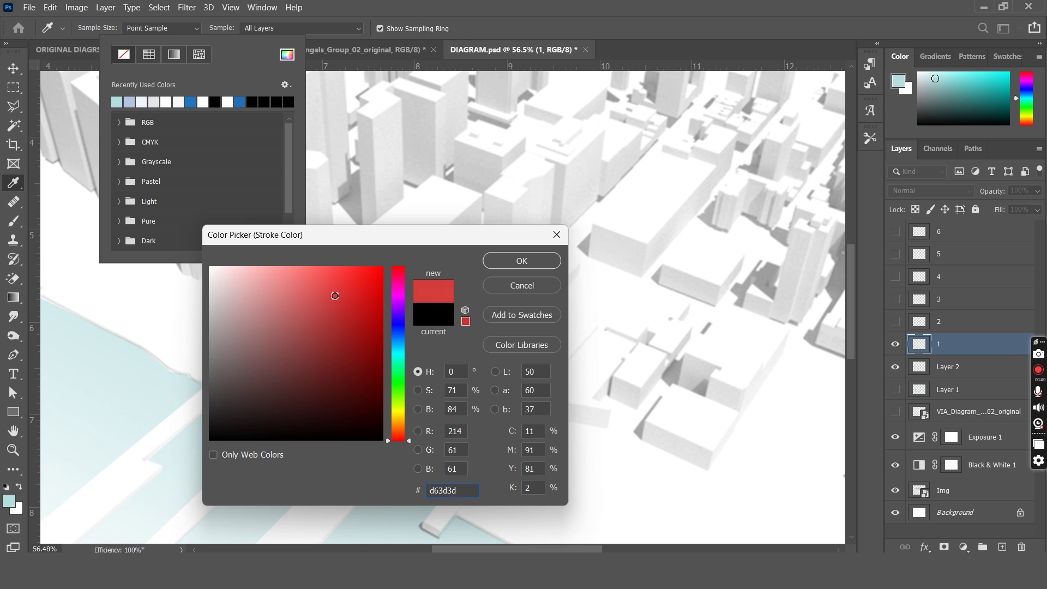
key("Return")
left_click(279, 27)
left_click(351, 374)
left_click(408, 404)
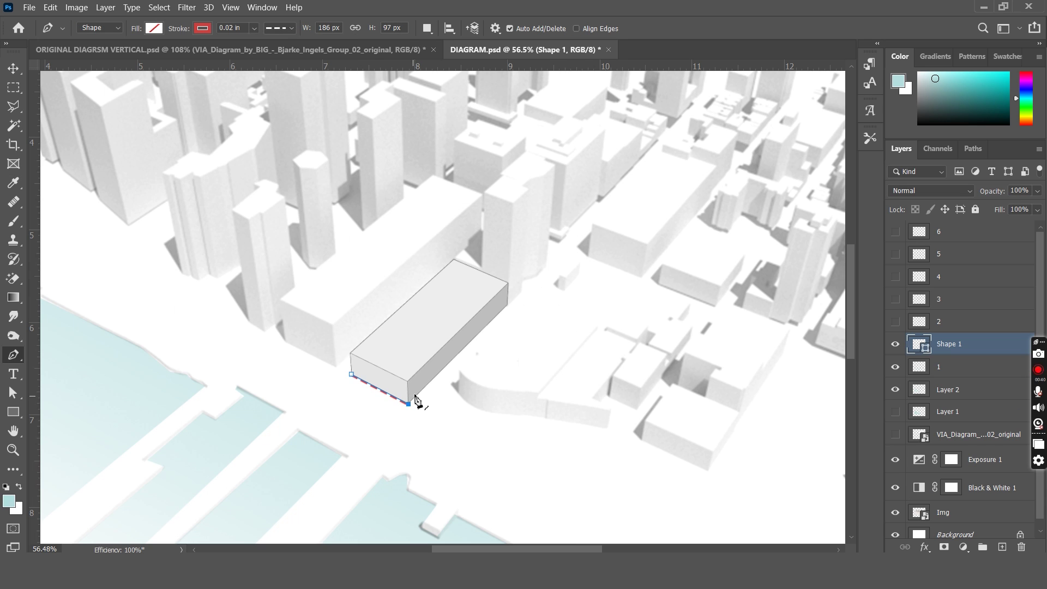
left_click(353, 374)
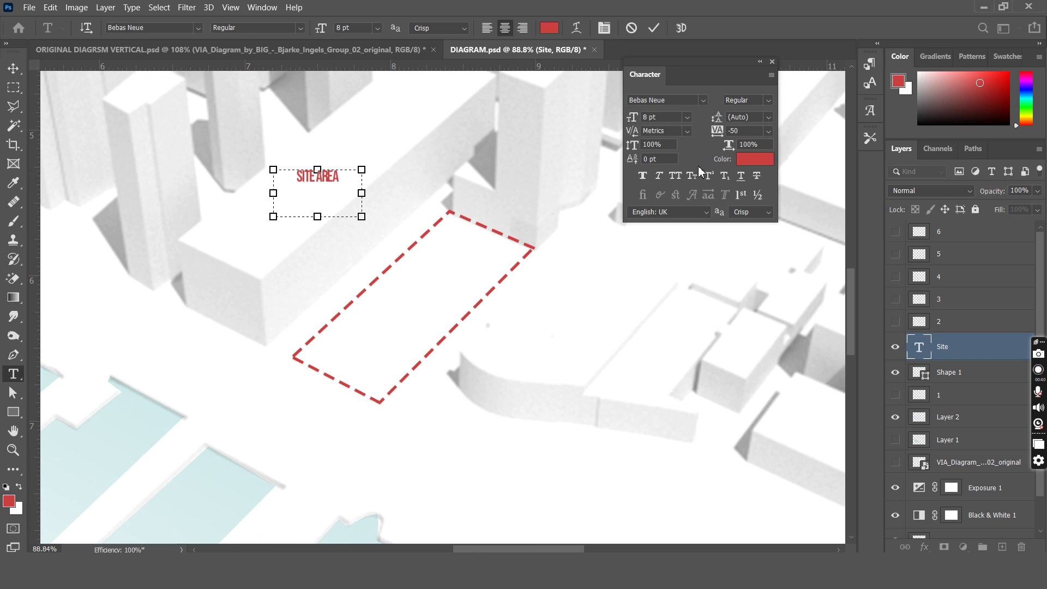
Step: Complete the red label as "Site area 110,458 sqft" and move it inside the dashed site outline
type("sqft")
left_click(13, 68)
left_click_drag(323, 218, 435, 317)
Step: Skew the site area label to follow the perspective of the dashed outline and center it within the site
key("ctrl+t")
right_click(444, 285)
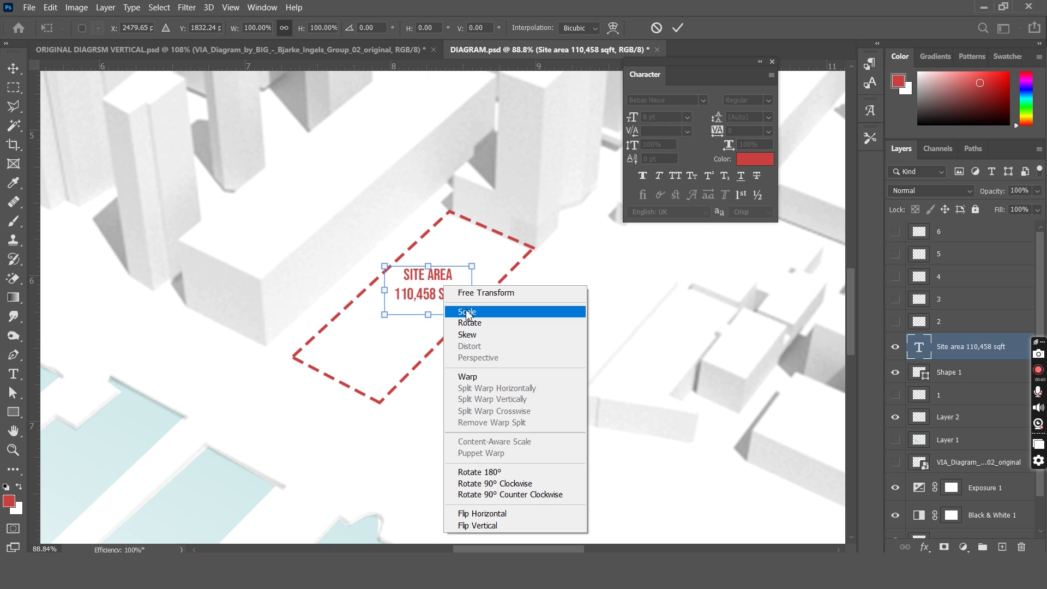
left_click(480, 336)
left_click_drag(472, 266, 490, 287)
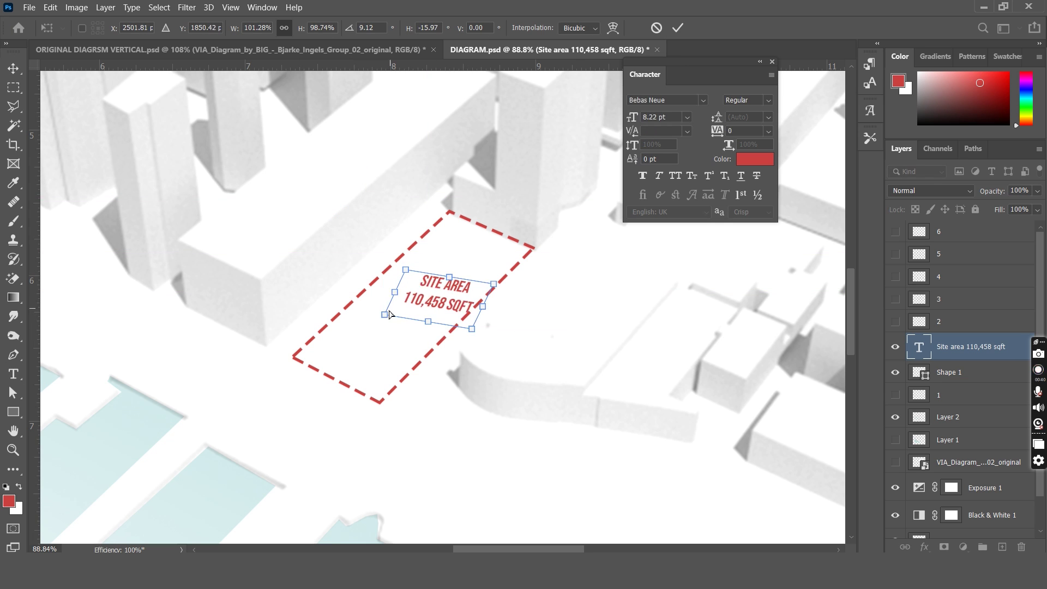
left_click_drag(388, 313, 367, 310)
left_click_drag(434, 285, 426, 281)
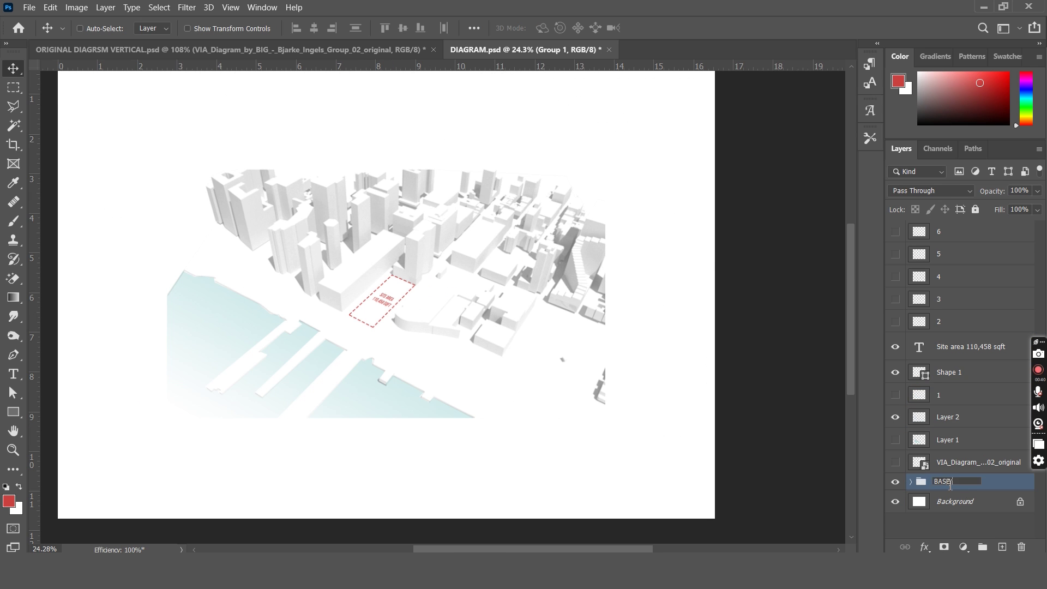
Step: Group the base image, including Layer 2, with the site outline and label as 1, and place the group beneath the layer 1 block
left_click(952, 420)
left_click_drag(953, 422, 949, 482)
left_click_drag(949, 460, 940, 386)
left_click(952, 347, "shift")
key("ctrl+g")
double_click(944, 340)
type("1")
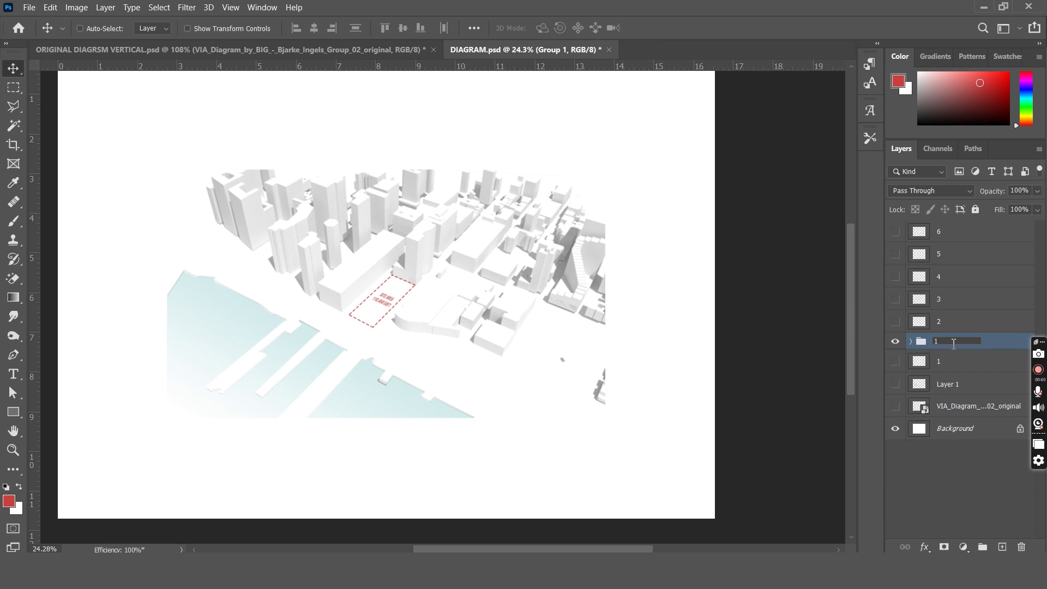
left_click_drag(949, 340, 943, 368)
left_click(911, 365)
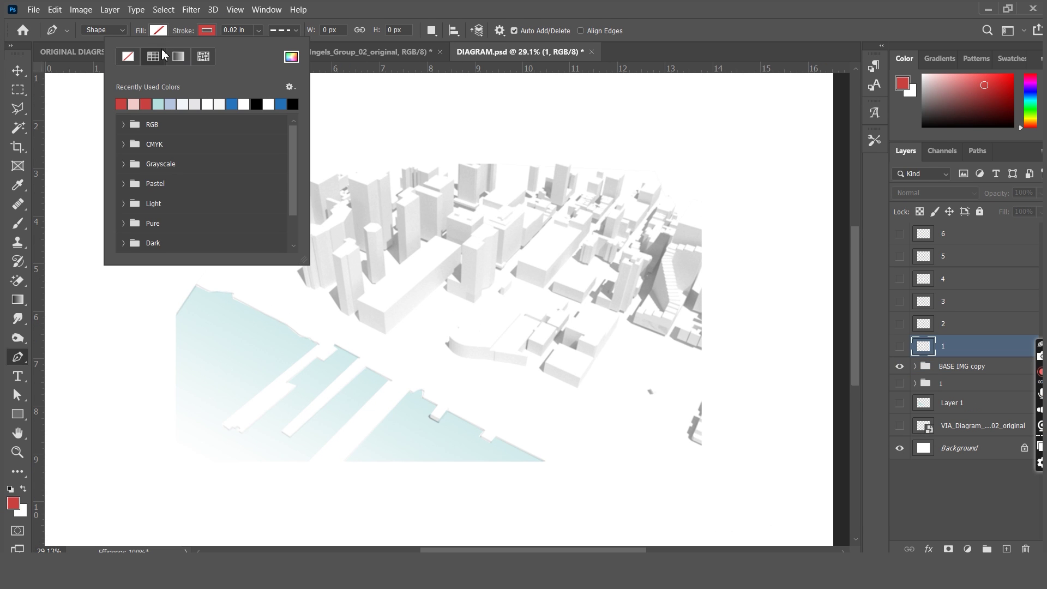
Step: Draw a narrow vertical rectangle about 48 by 601 px over the waterfront and fill it with the recently used red
left_click(18, 413)
scroll(207, 243, "up", 3, "alt")
left_click_drag(219, 231, 229, 358)
key("v")
key("u")
left_click(158, 30)
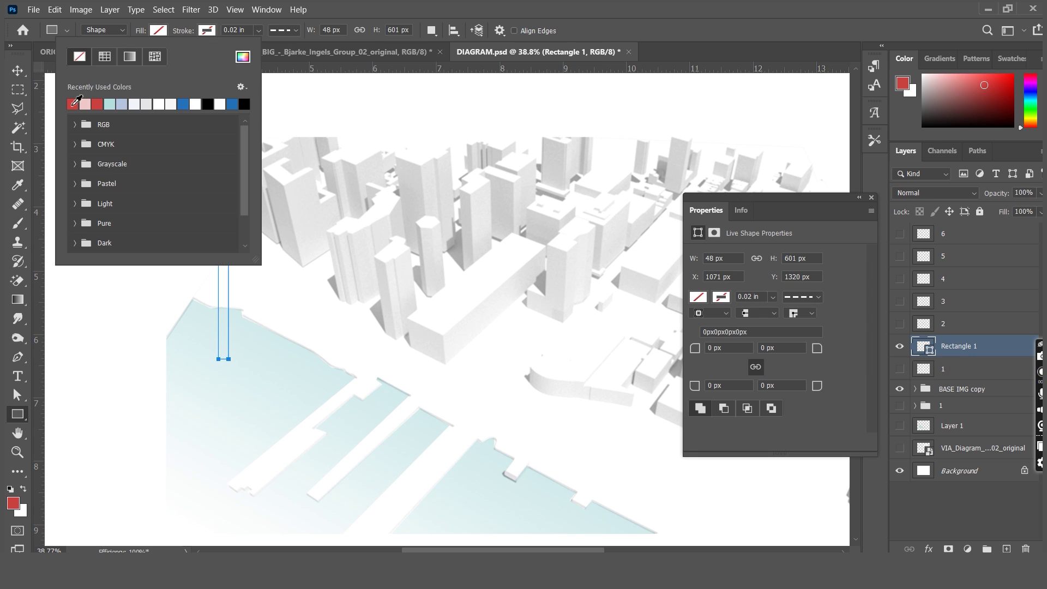
left_click(73, 105)
key("v")
Step: Taper the red rectangle by moving its lower corner points inward to form an arrow shaft
scroll(178, 352, "up", 10, "alt")
left_click(18, 394)
left_click_drag(338, 365, 319, 387)
scroll(320, 380, "up", 5, "alt")
left_click_drag(333, 372, 295, 371)
key("Return")
scroll(338, 229, "down", 4, "alt")
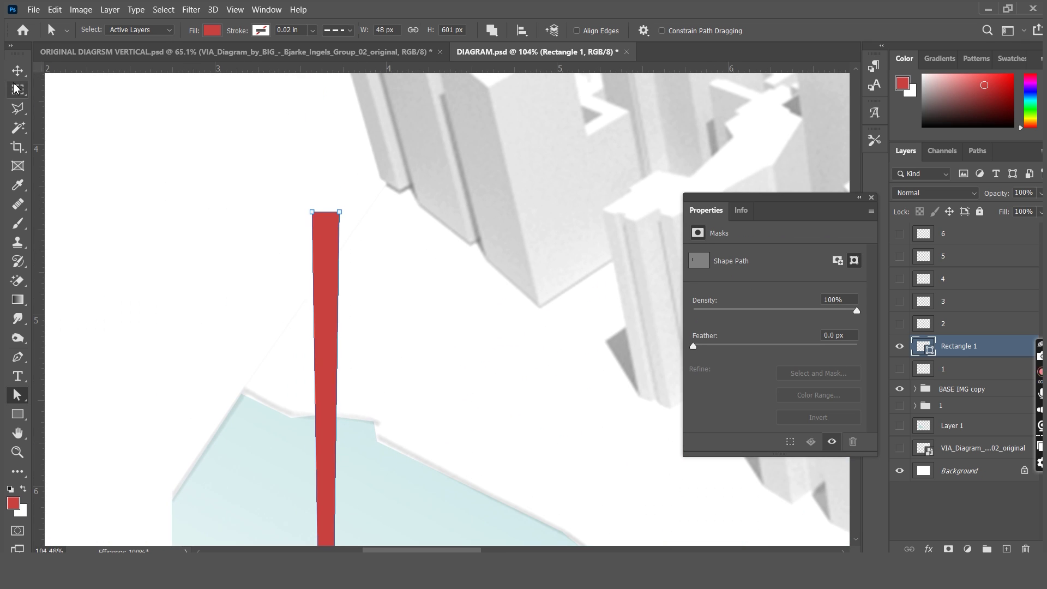
Step: Draw a red triangular arrowhead with the Pen tool and position it on top of the tapered shaft
key("p")
left_click(323, 153)
left_click(277, 199)
key("v")
left_click_drag(330, 183, 331, 198)
scroll(362, 174, "down", 7, "alt")
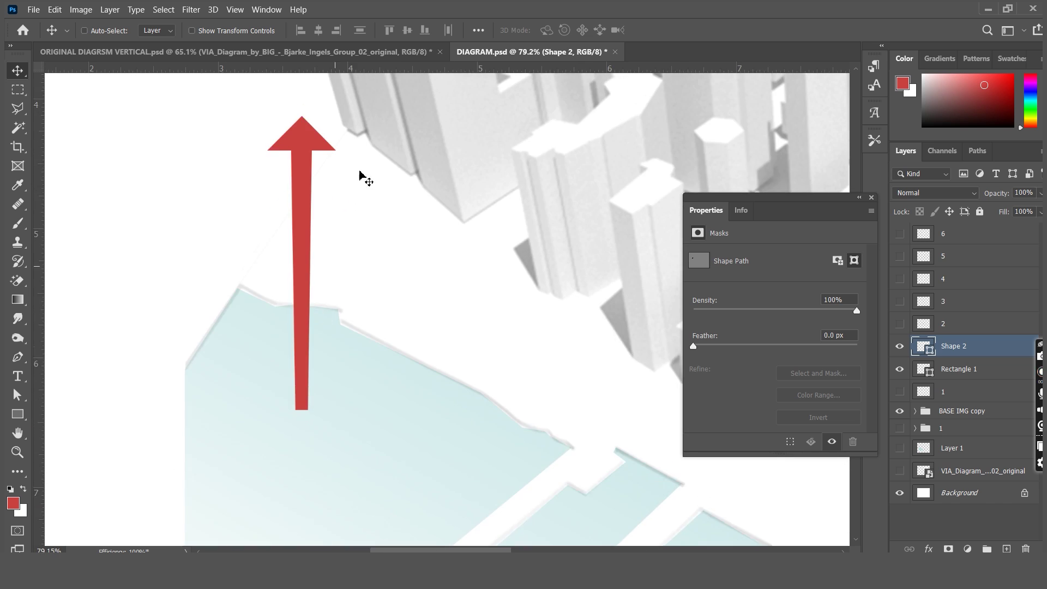
Step: Merge the arrowhead with the shaft, duplicate the arrow and transform the copy to lie diagonally along the site
key("ctrl+e")
left_click_drag(224, 308, 410, 252, "alt")
key("ctrl+t")
right_click(423, 320)
left_click(448, 132)
left_click_drag(515, 391, 517, 381)
left_click_drag(353, 228, 339, 264)
left_click_drag(517, 385, 532, 380)
key("Return")
Step: Duplicate and flip the diagonal arrow to make two parallel double-headed arrows along the site's long sides
scroll(283, 306, "down", 3, "alt")
left_click_drag(382, 328, 456, 284, "alt")
key("ctrl+t")
left_click_drag(553, 261, 362, 312, "shift")
left_click_drag(449, 300, 503, 328)
key("ctrl+t")
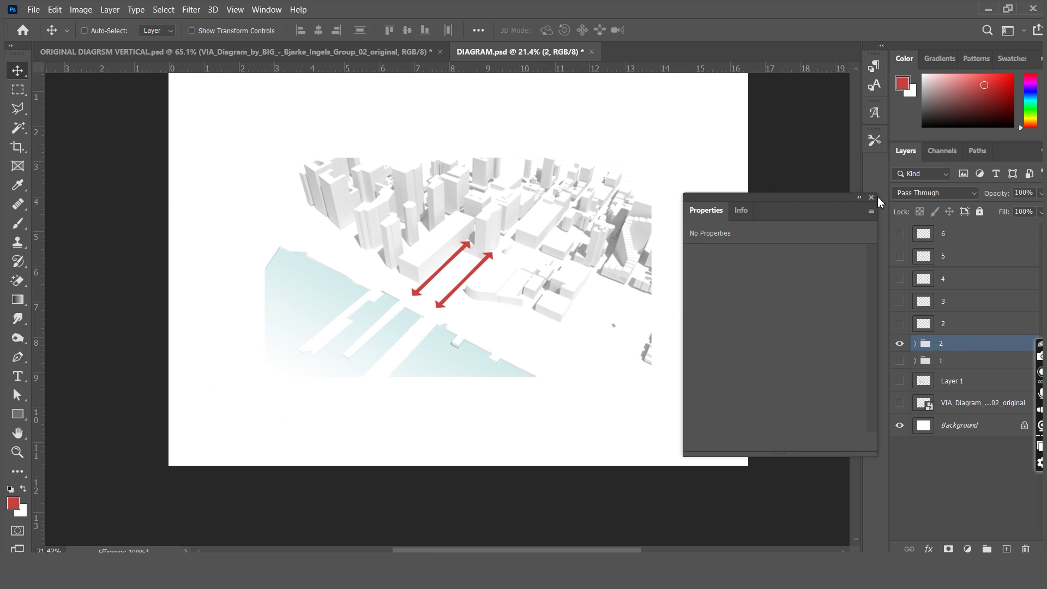
left_click(871, 198)
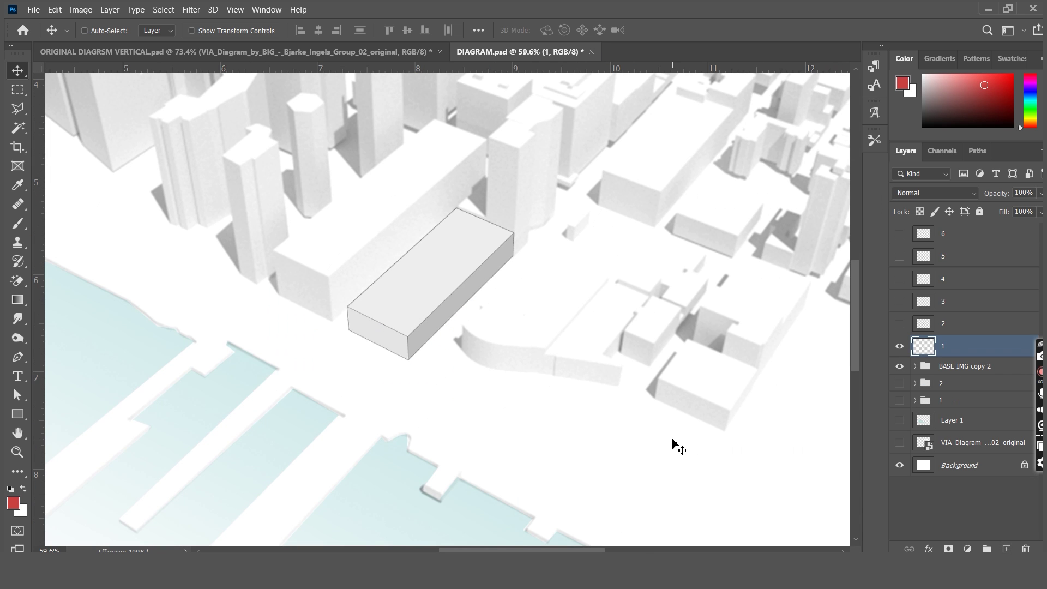
Step: Trace the plain block's outer silhouette with the Pen tool using no fill and a solid black 0.02 in stroke
key("p")
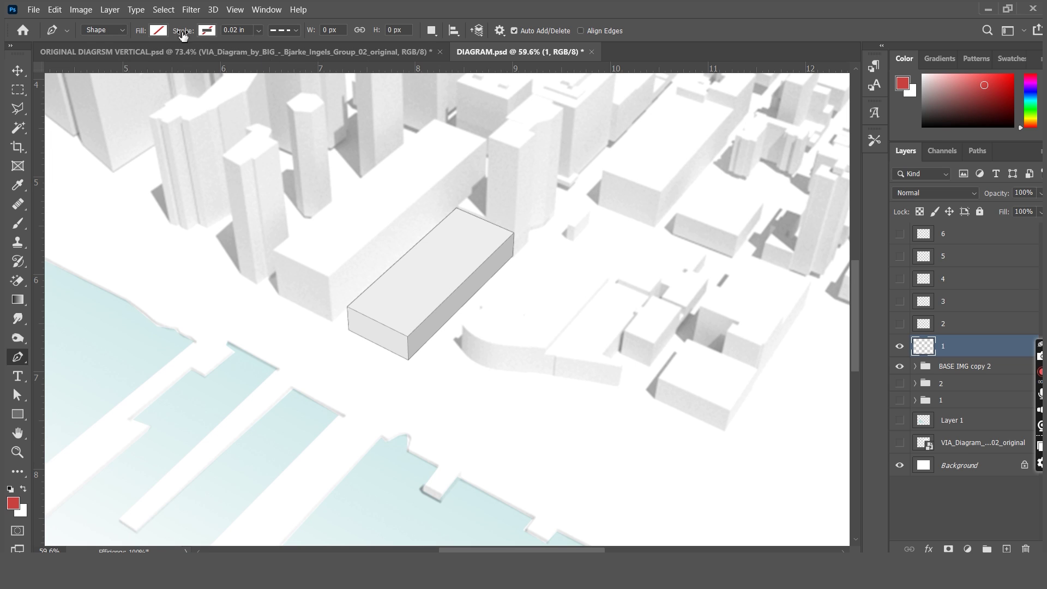
left_click(158, 30)
left_click(316, 125)
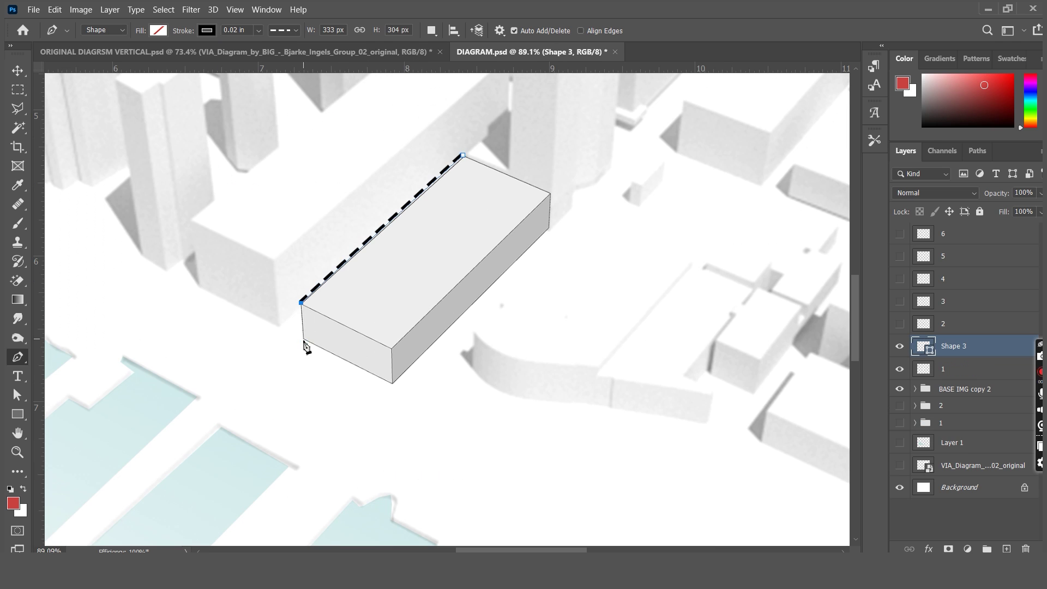
left_click(393, 383)
left_click(548, 228)
left_click(464, 157)
left_click(283, 31)
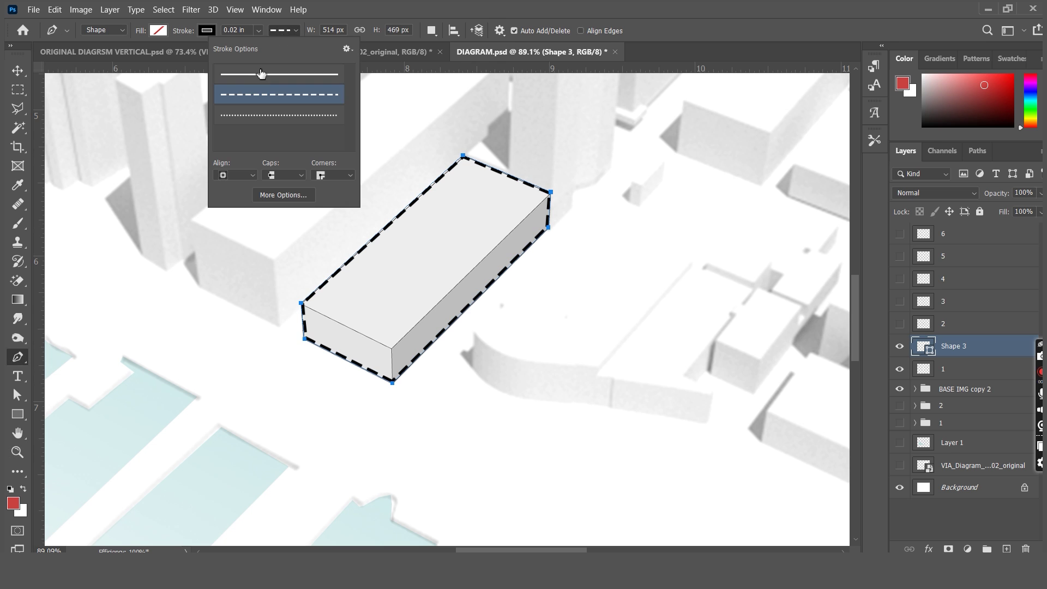
left_click(275, 77)
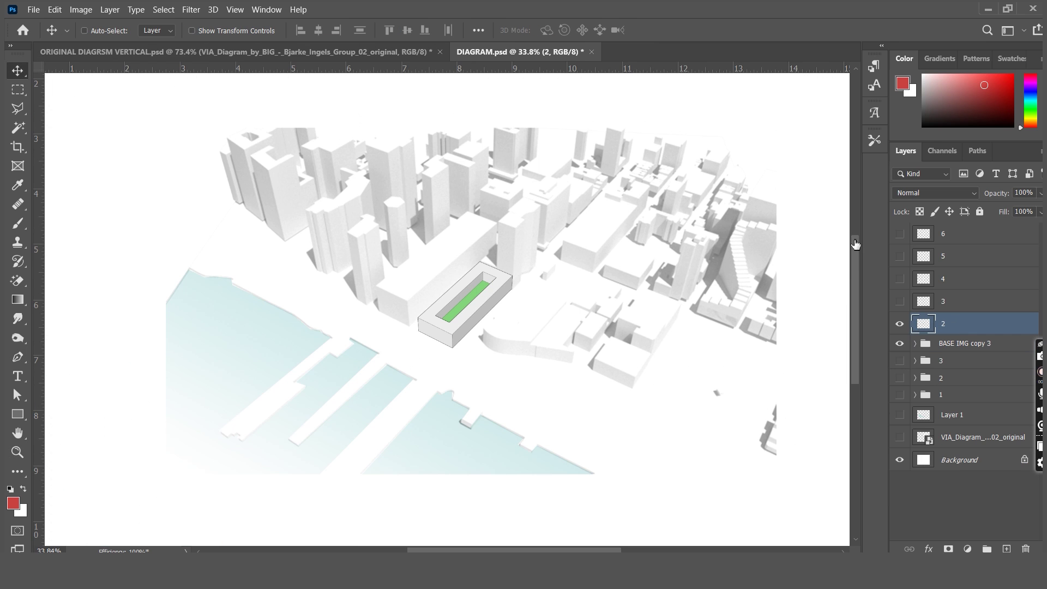
Step: Copy the black silhouette outline from group 3 and place the copy above layer 2
left_click(916, 361)
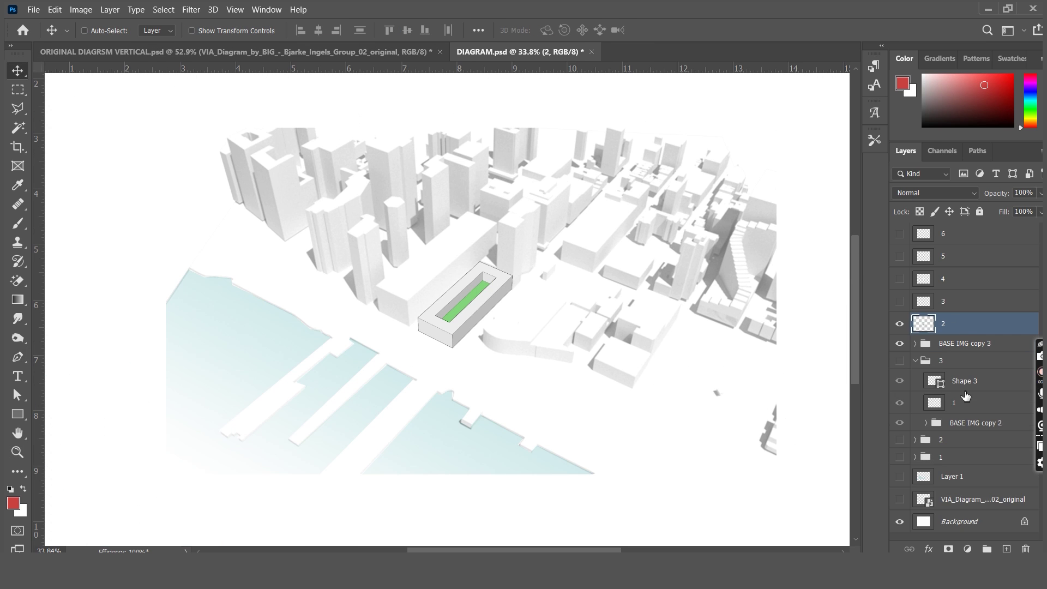
left_click_drag(993, 387, 964, 319)
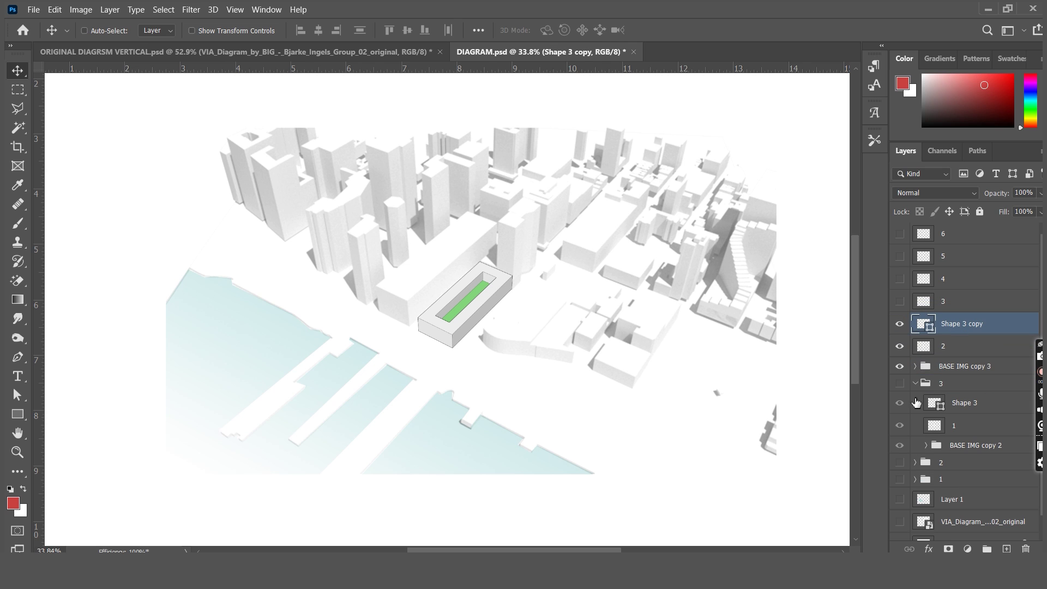
left_click(916, 383)
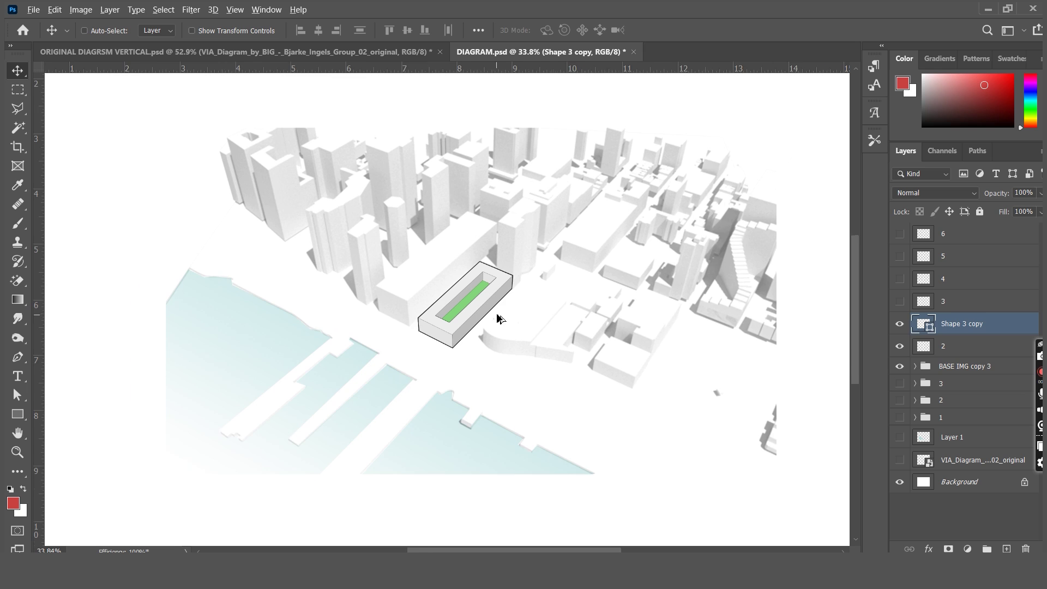
Step: Brighten the courtyard block on layer 2 with a Levels adjustment by lowering the white input level
scroll(497, 319, "up", 2, "alt")
left_click(960, 346)
left_click(80, 9)
mouse_move(136, 41)
left_click(262, 54)
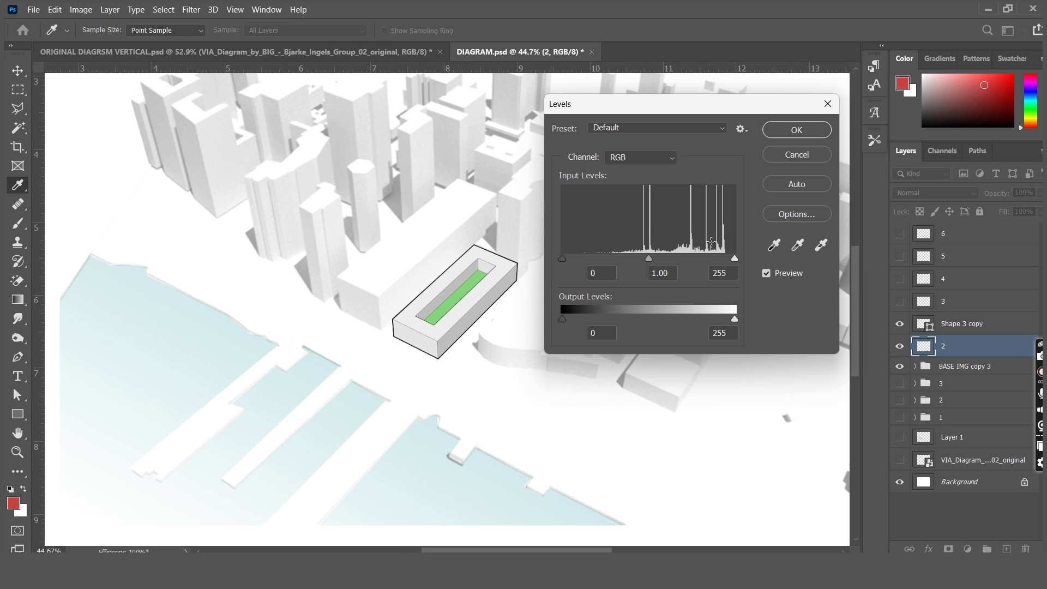
left_click_drag(735, 259, 727, 260)
left_click(796, 131)
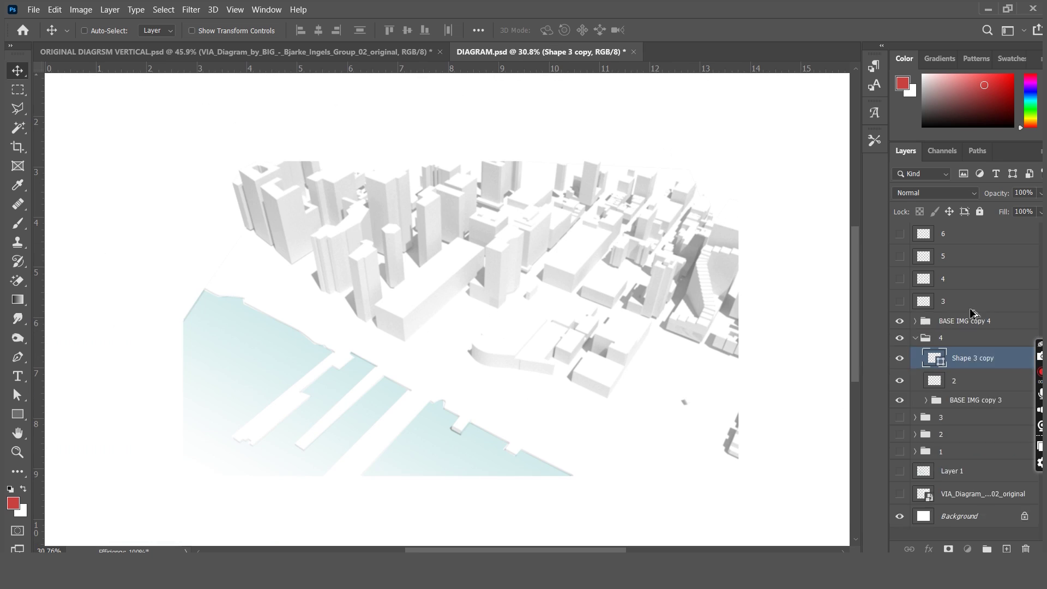
Step: Show massing layer 3 and distort the copied red arrow so it runs diagonally along the block's courtyard
left_click(900, 302)
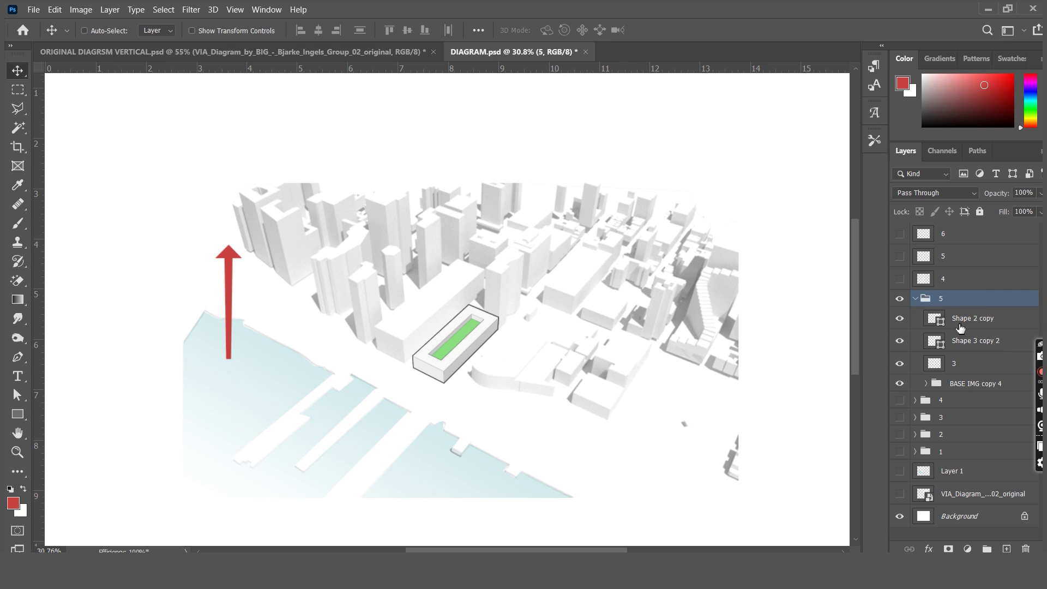
left_click(960, 328)
key("ctrl+t")
left_click_drag(311, 367, 285, 196)
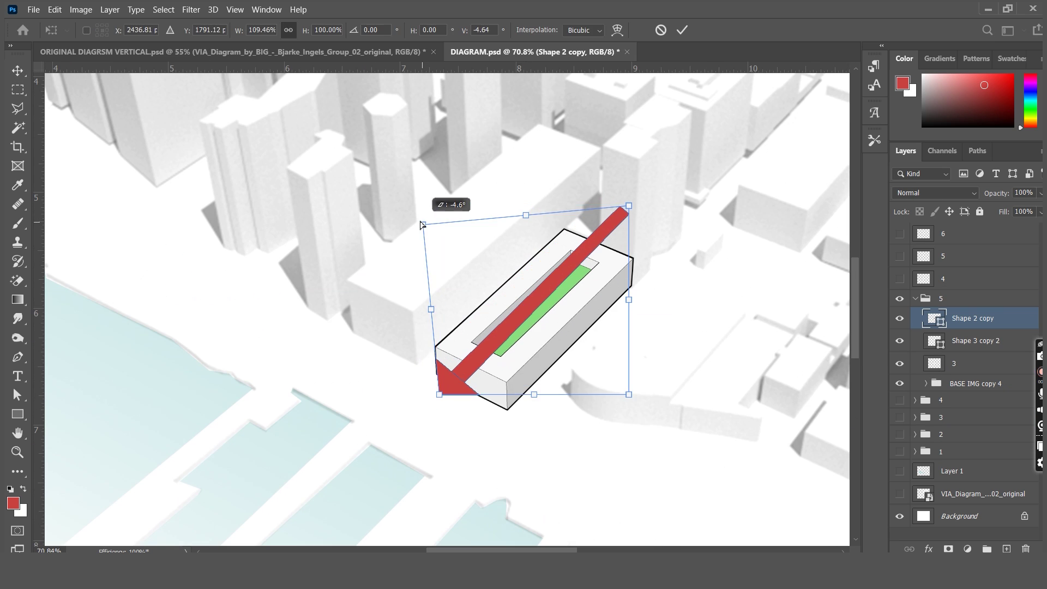
left_click_drag(403, 226, 391, 220)
left_click_drag(627, 389, 630, 391)
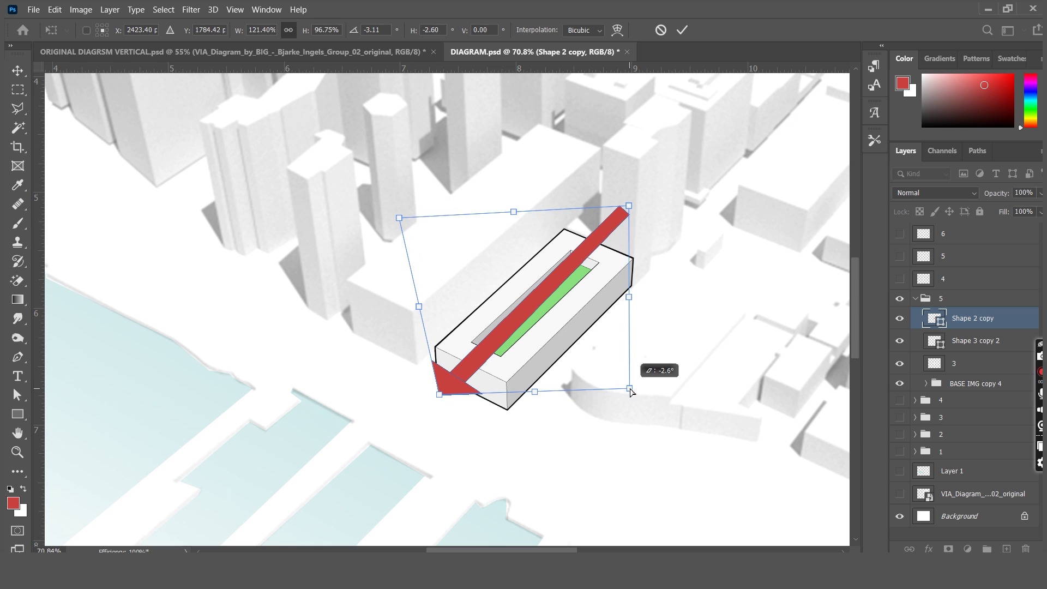
left_click_drag(630, 207, 635, 212)
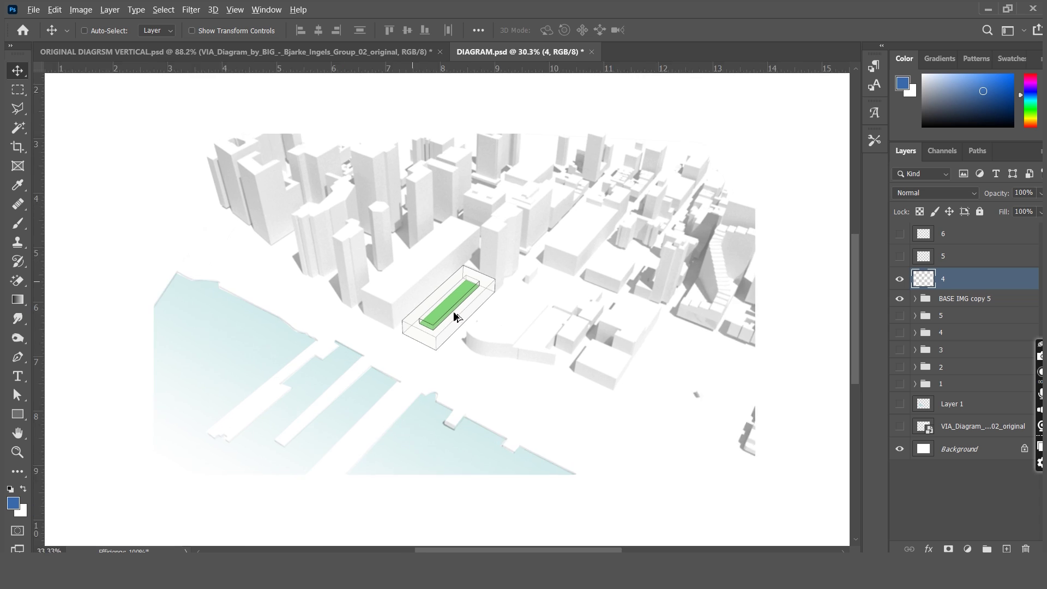
Step: Place a copy of the black silhouette outline above layer 4 and activate the Rectangle tool
scroll(456, 320, "up", 5, "alt")
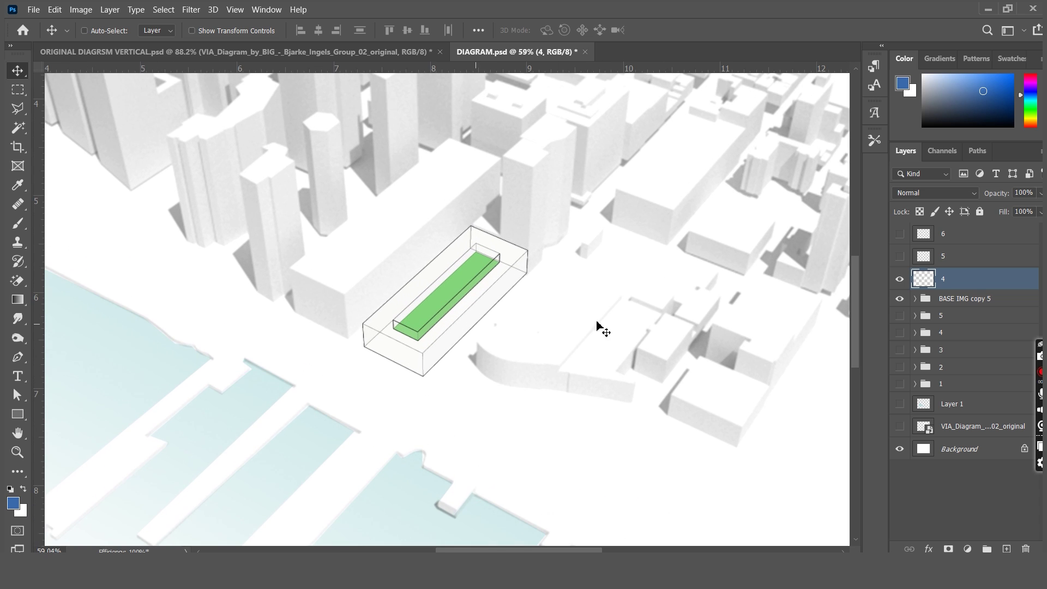
left_click(916, 299)
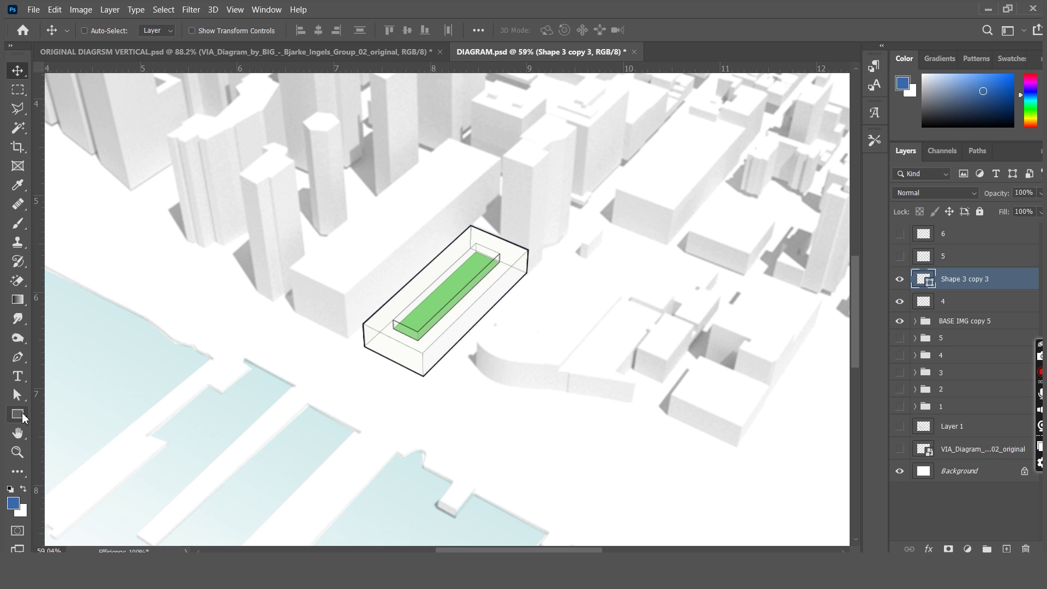
left_click(18, 414)
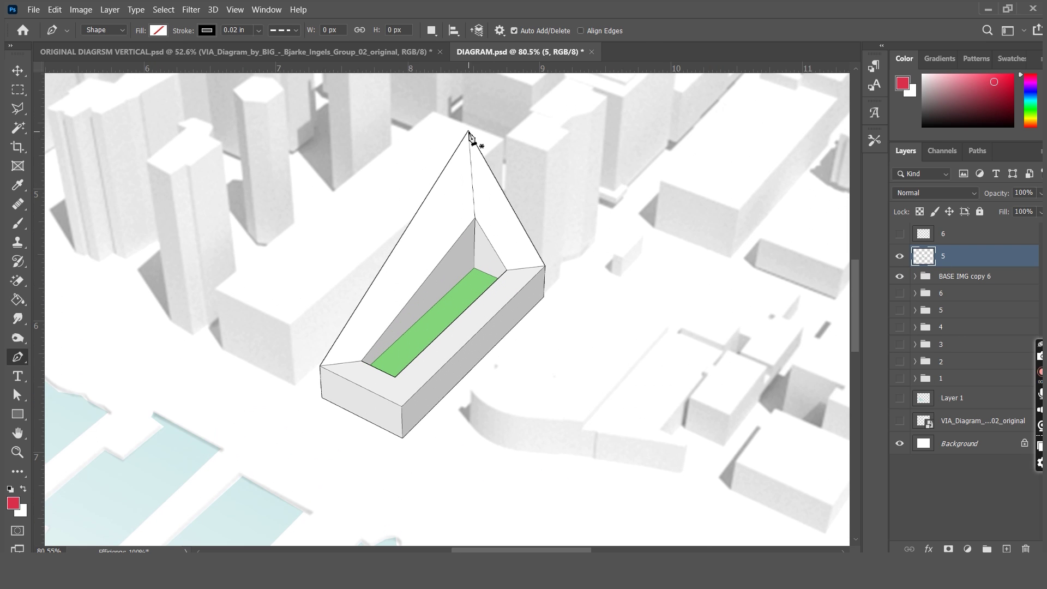
Step: Trace the outer silhouette of layer 5's raised-corner block with the Pen tool and make the black 0.02 in stroke solid
left_click(468, 131)
left_click(320, 367)
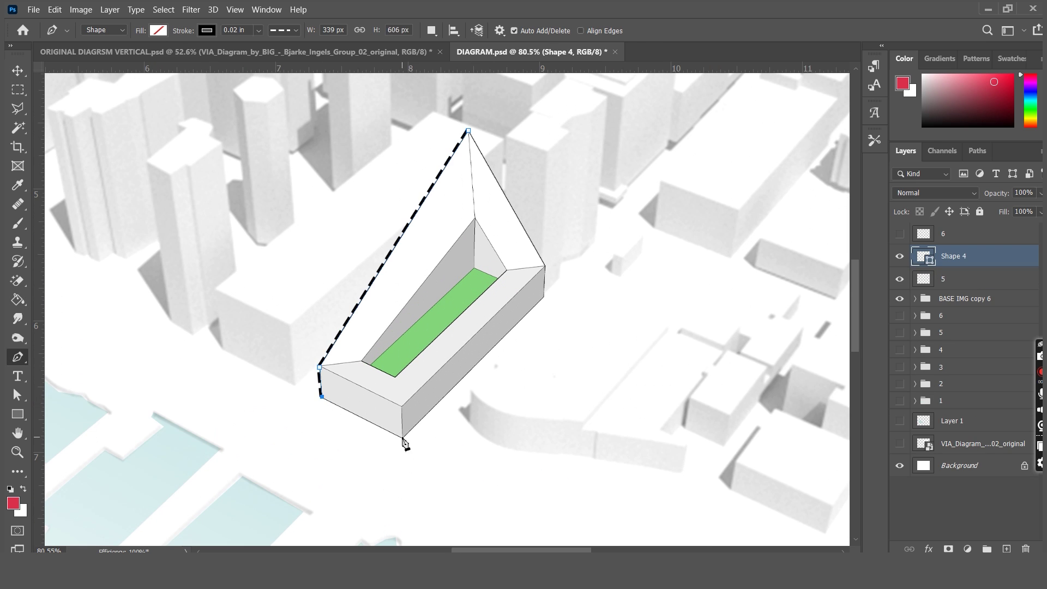
left_click(468, 132)
left_click(284, 30)
left_click(279, 80)
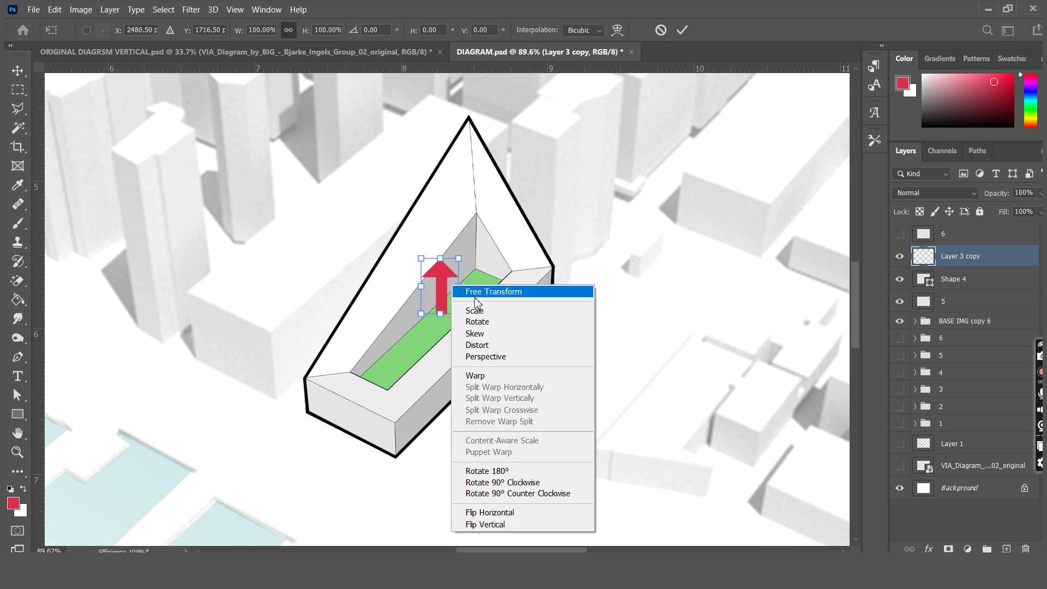
Step: Reshape the copied red arrow over the raised block's courtyard with Free Transform and Skew
left_click(475, 297)
left_click_drag(502, 289, 428, 345, "shift")
right_click(451, 292)
left_click(475, 341)
left_click_drag(446, 270, 450, 275)
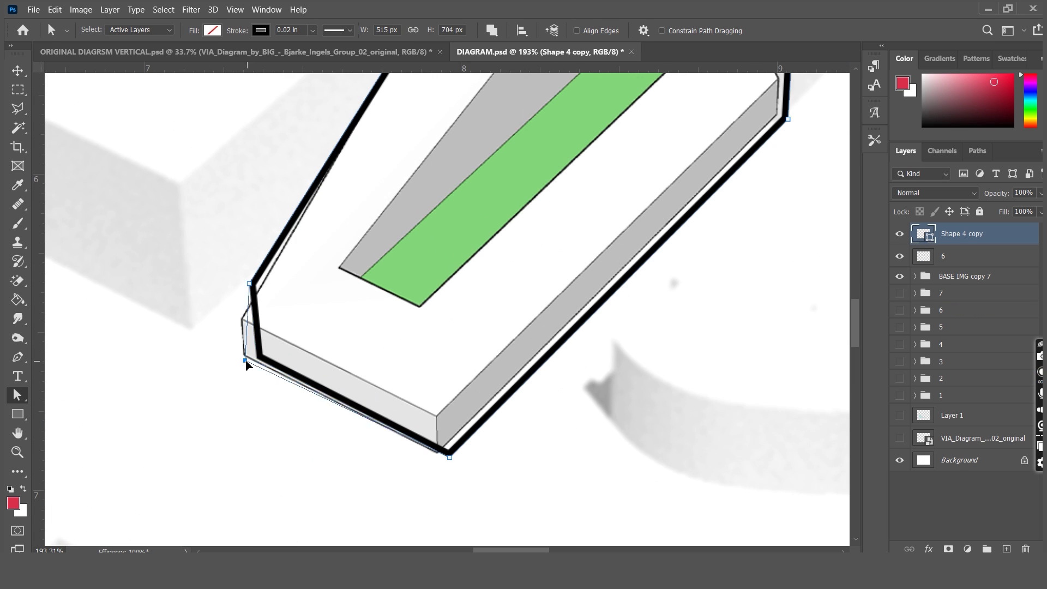
Step: Move the copied outline's anchor points onto the corners of layer 6's block so the outline follows its silhouette
left_click(435, 454)
scroll(435, 456, "down", 5, "alt")
scroll(498, 215, "up", 4, "alt")
left_click_drag(486, 168, 479, 170)
left_click_drag(643, 512, 634, 509)
left_click_drag(644, 444, 638, 476)
scroll(656, 370, "down", 3)
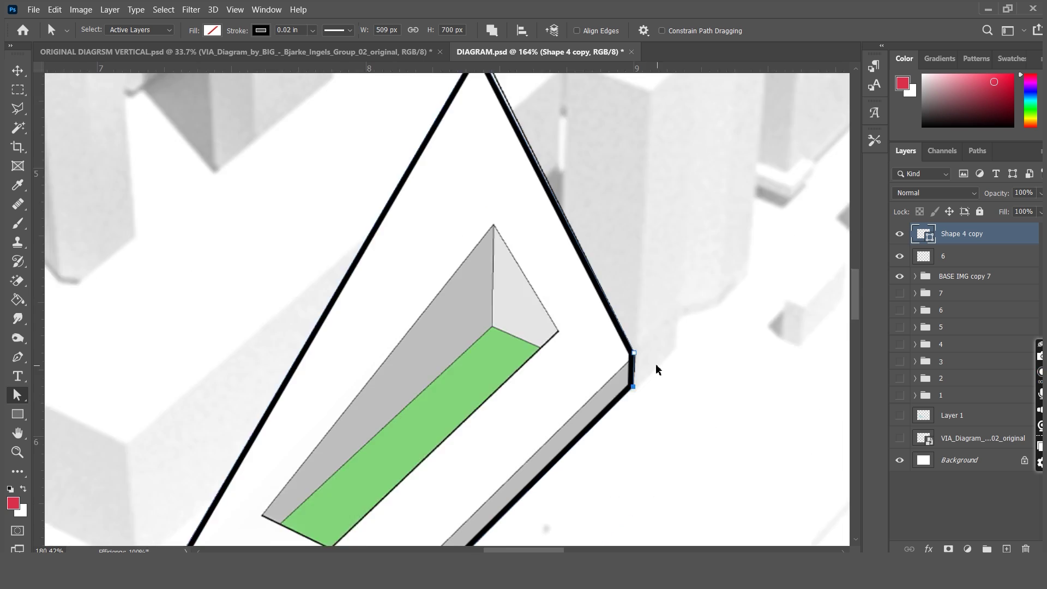
scroll(525, 293, "down", 6, "alt")
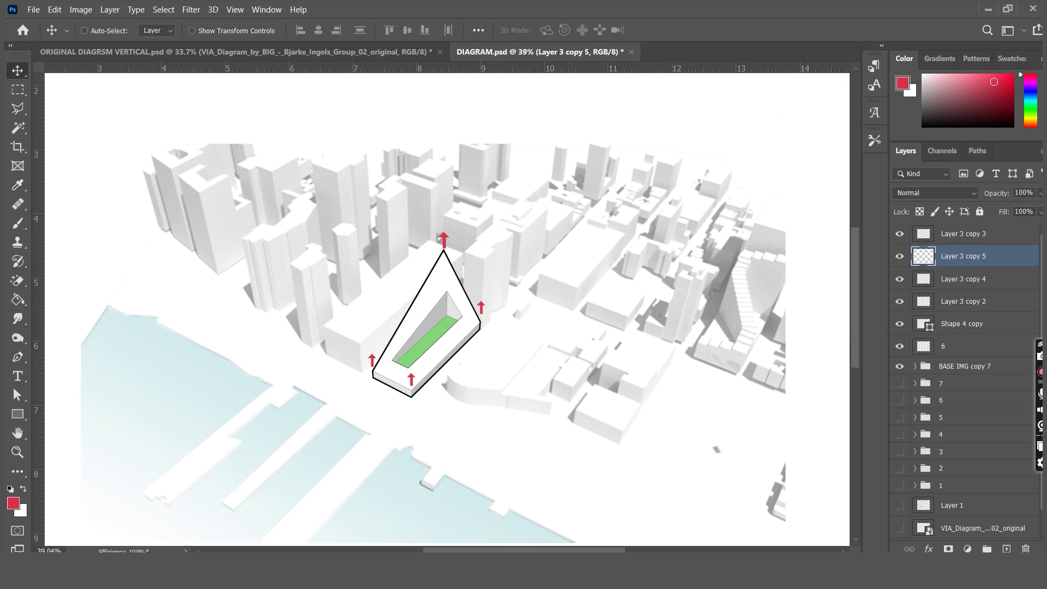
Step: Group the four red arrow layers, the outline copy, layer 6 and BASE IMG copy 7
left_click(444, 240)
left_click(970, 366, "shift")
key("ctrl+g")
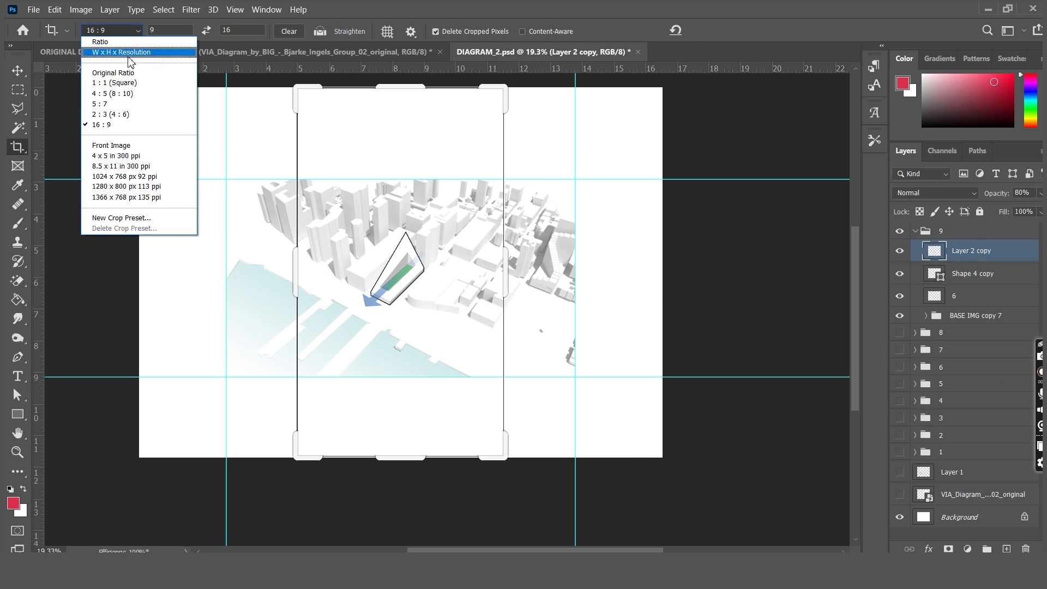
Step: Crop DIAGRAM_2.psd to the guides around the city image using the W x H x Resolution option
left_click_drag(90, 269, 189, 269)
left_click_drag(632, 259, 598, 260)
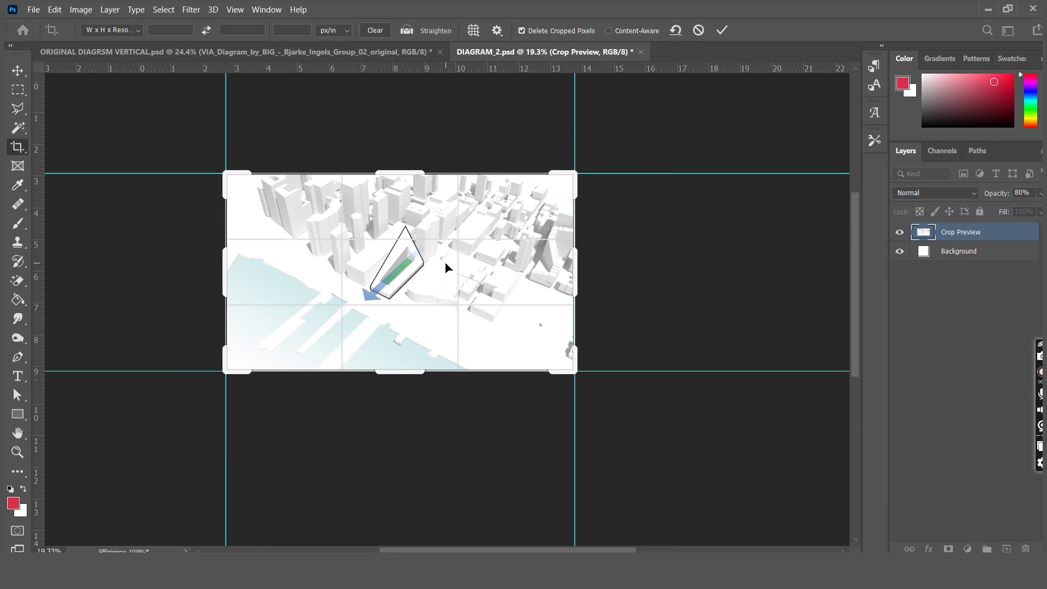